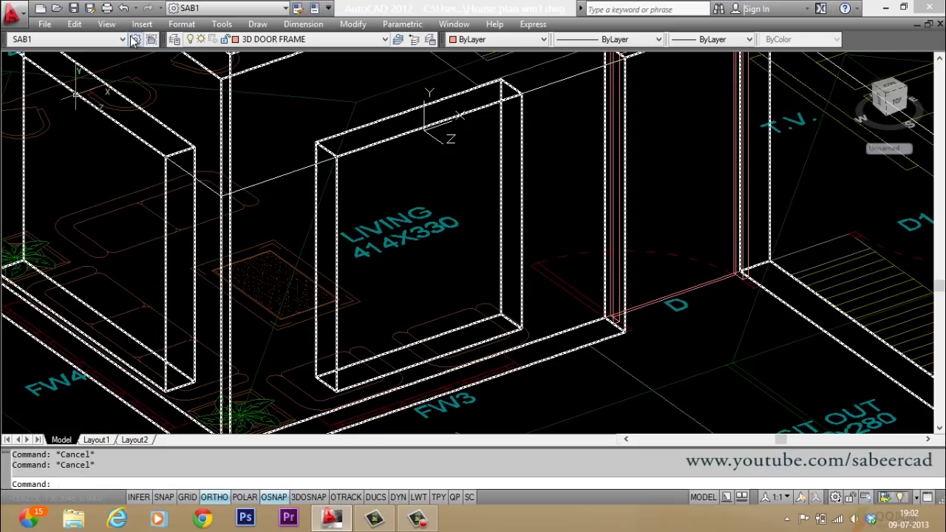
- Freeze the seven layers from doors and windows through walls, then select the ROOF layer
left_click(175, 39)
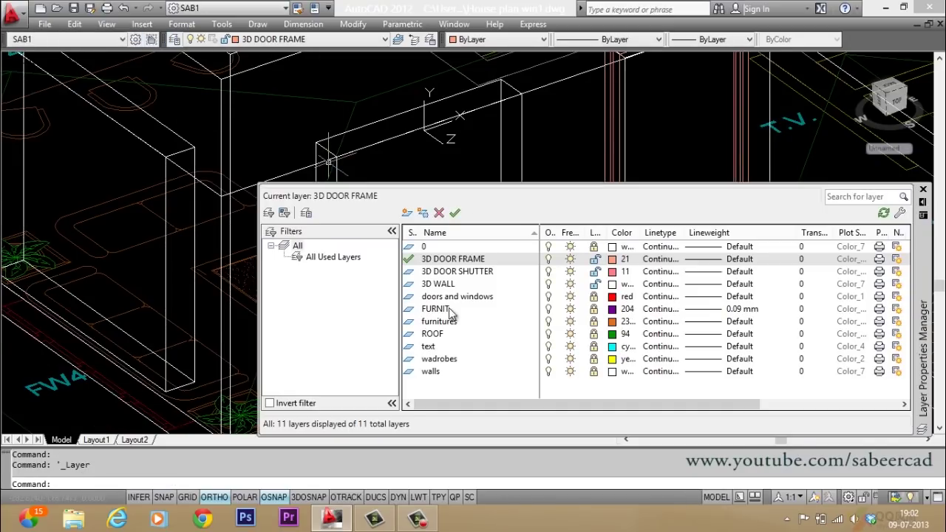
left_click(448, 298)
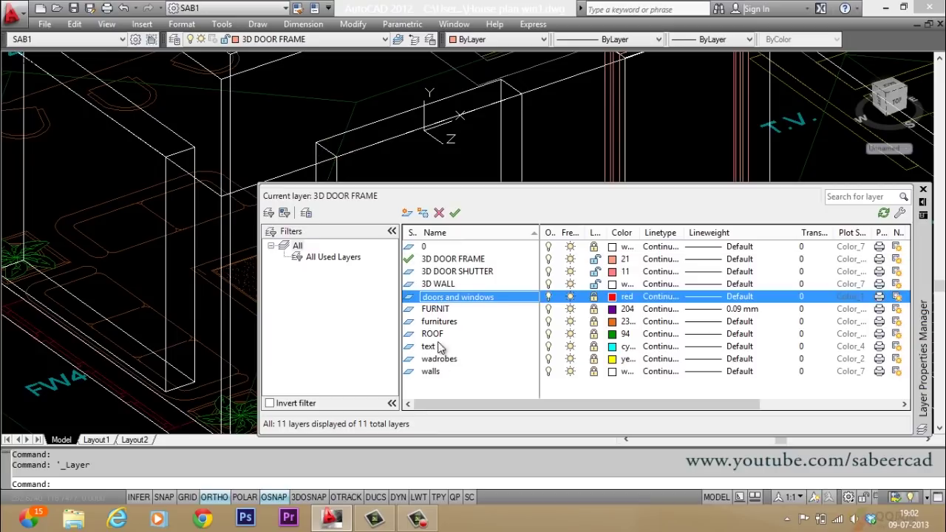
left_click(429, 373, "shift")
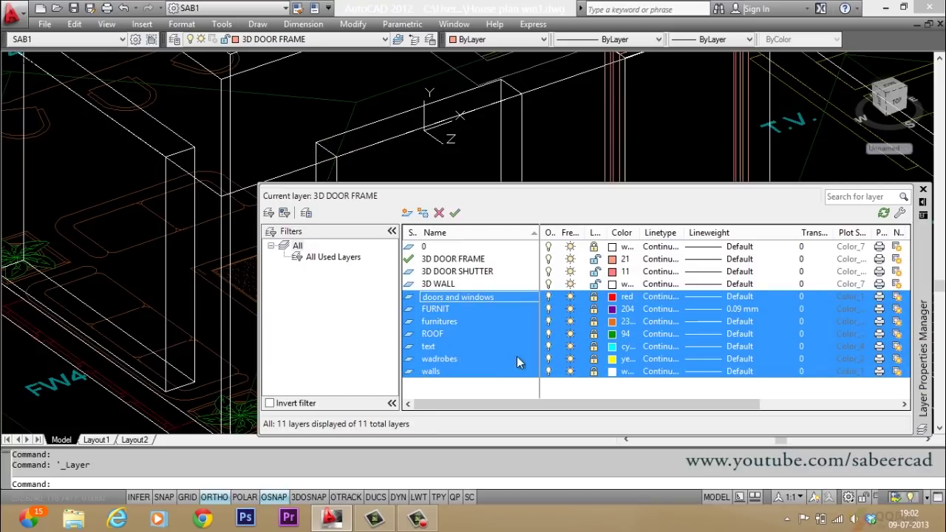
left_click(570, 334)
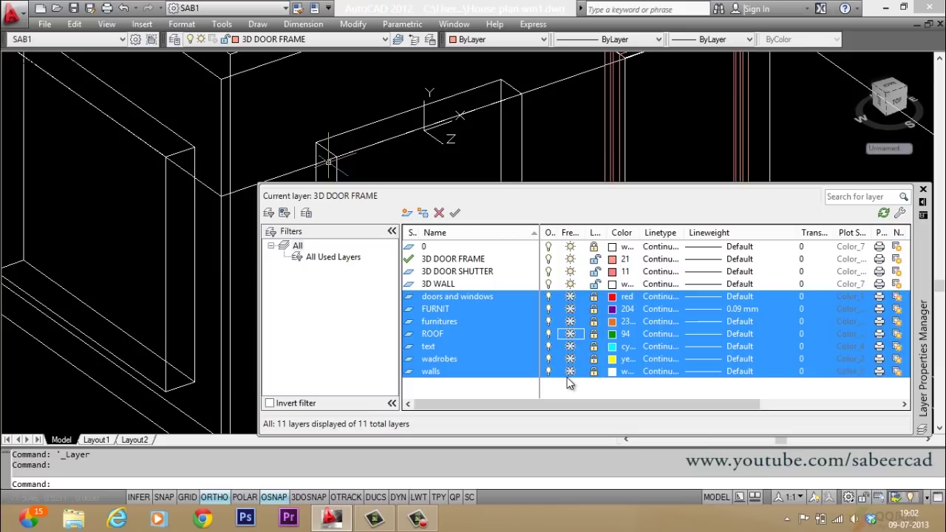
left_click(704, 201)
left_click(484, 388)
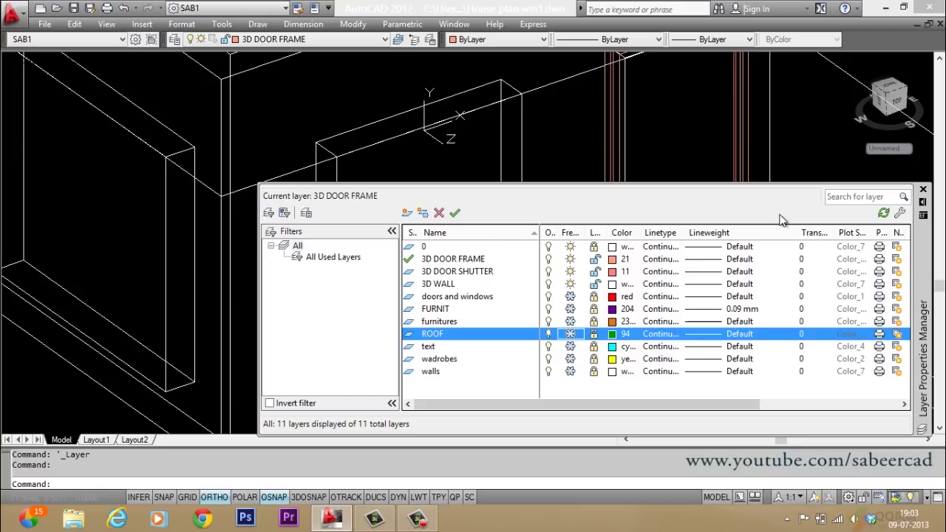
- Draw a closed polyline through the wall panel's four corners, then start OFFSET
left_click(923, 191)
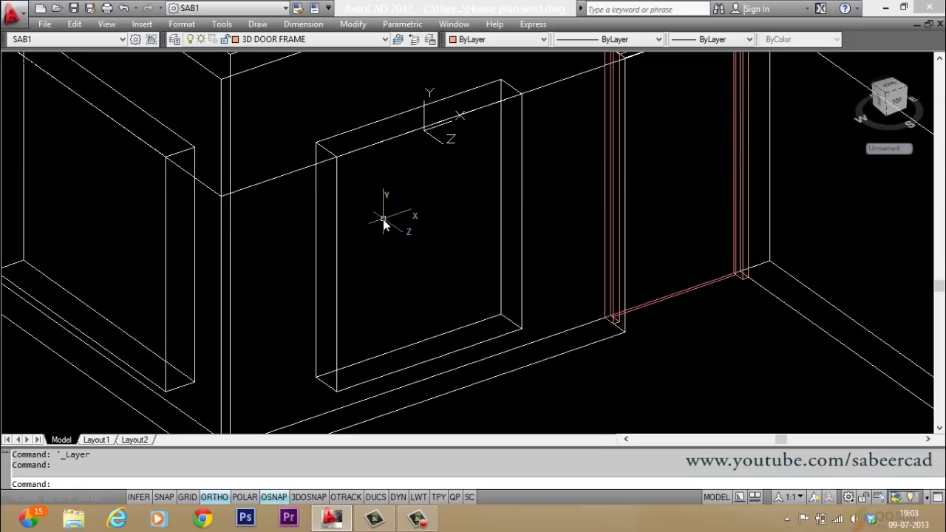
type("PL\\")
key("Return")
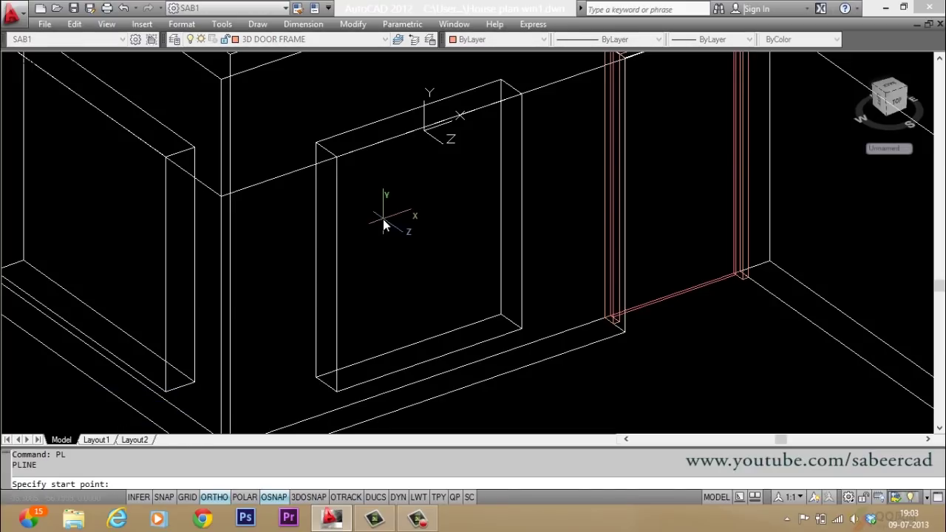
left_click(337, 390)
left_click(521, 329)
left_click(523, 94)
left_click(338, 155)
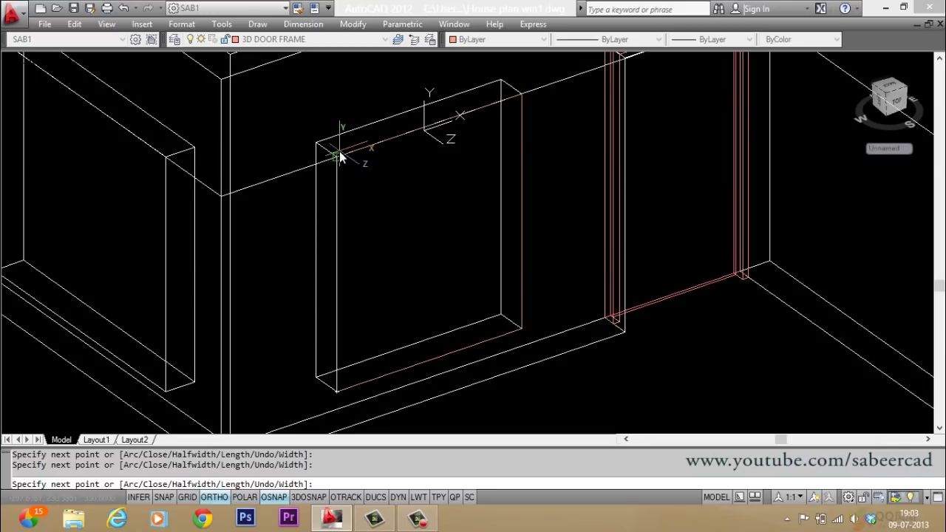
type("c")
key("Return")
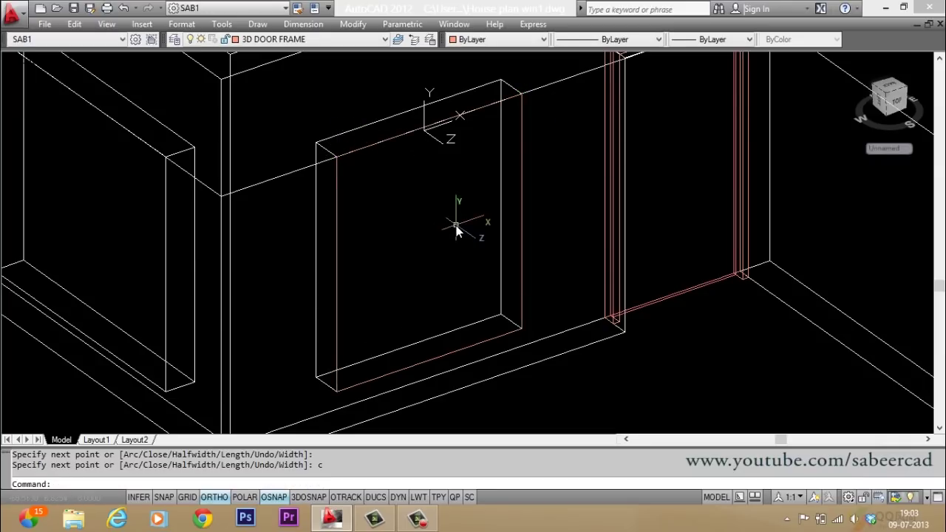
type("o")
key("Return")
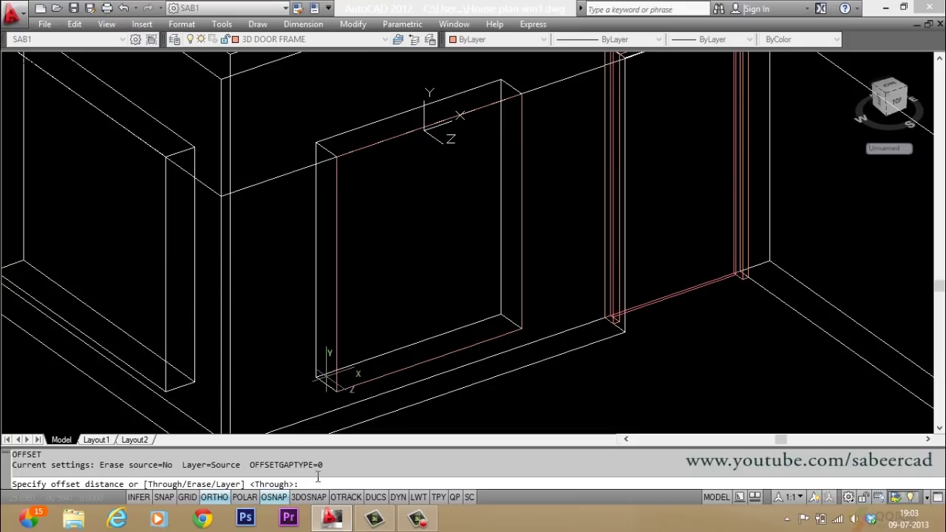
- Offset the panel outline 6 units inward
type("6")
key("Return")
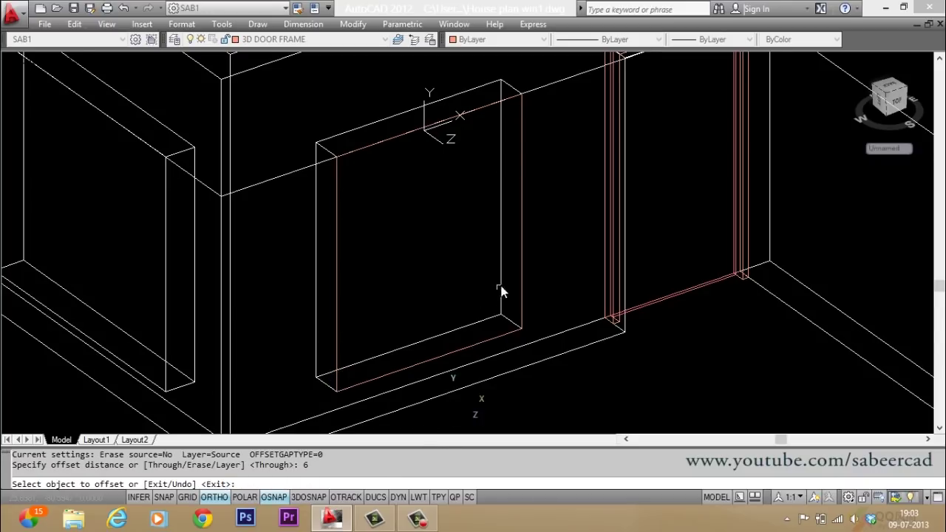
left_click(521, 280)
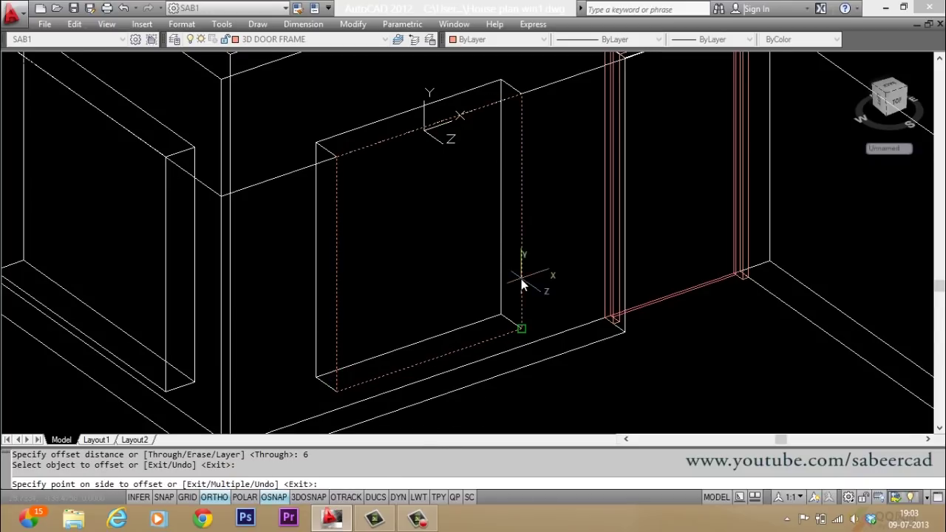
left_click(389, 257)
key("Escape")
key("Escape")
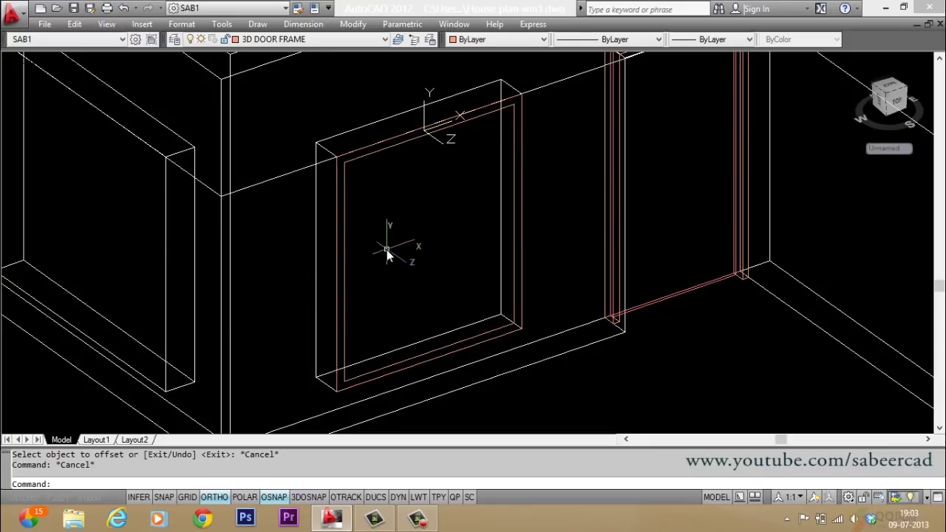
- Extrude both the inner and outer panel outlines to a height of -10
type("ext")
key("Return")
left_click(383, 149)
left_click(382, 149)
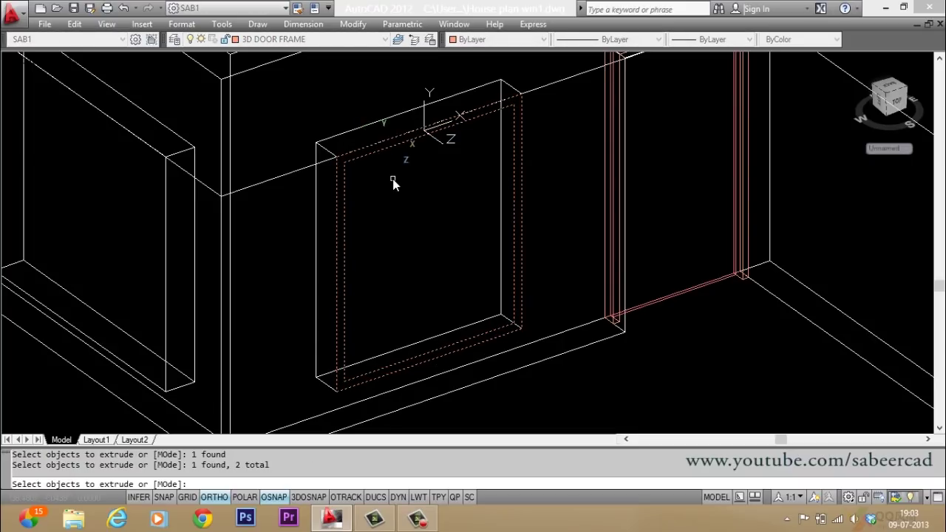
key("Return")
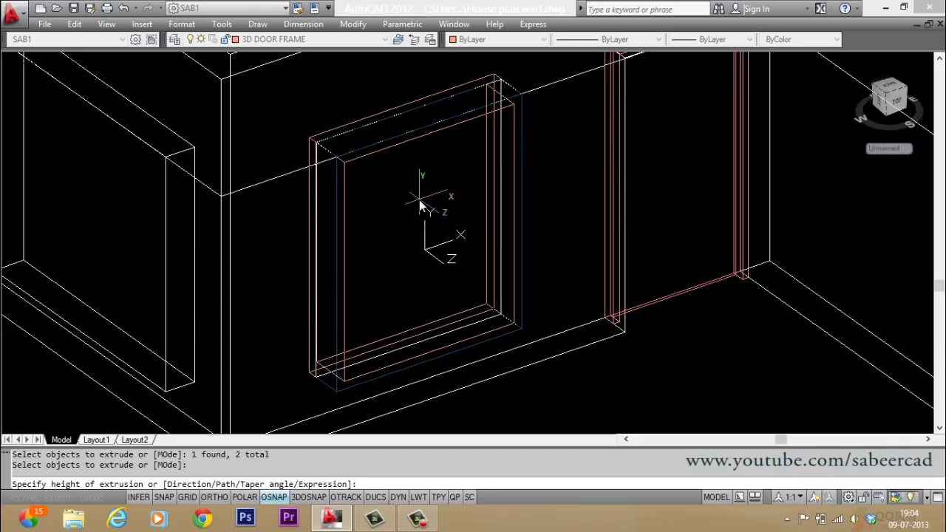
type("-10")
key("Return")
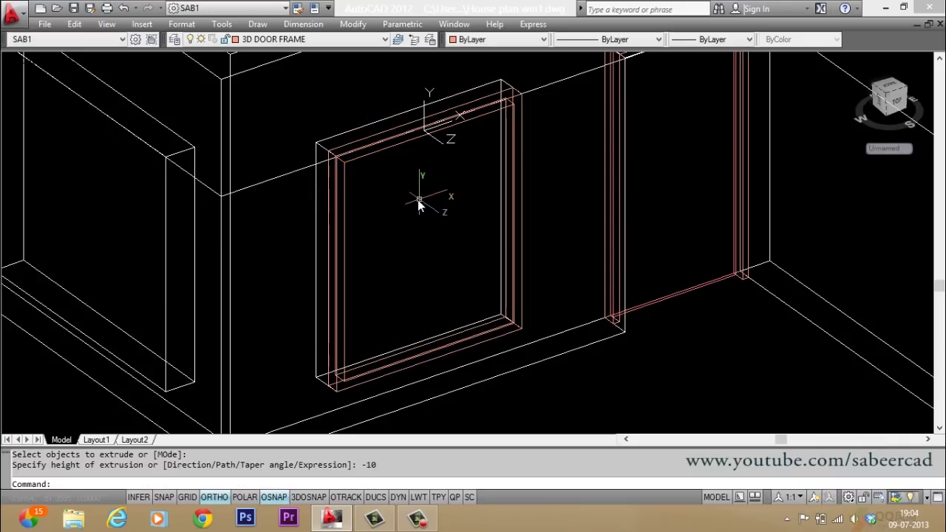
key("Escape")
key("Escape")
type("shade\\")
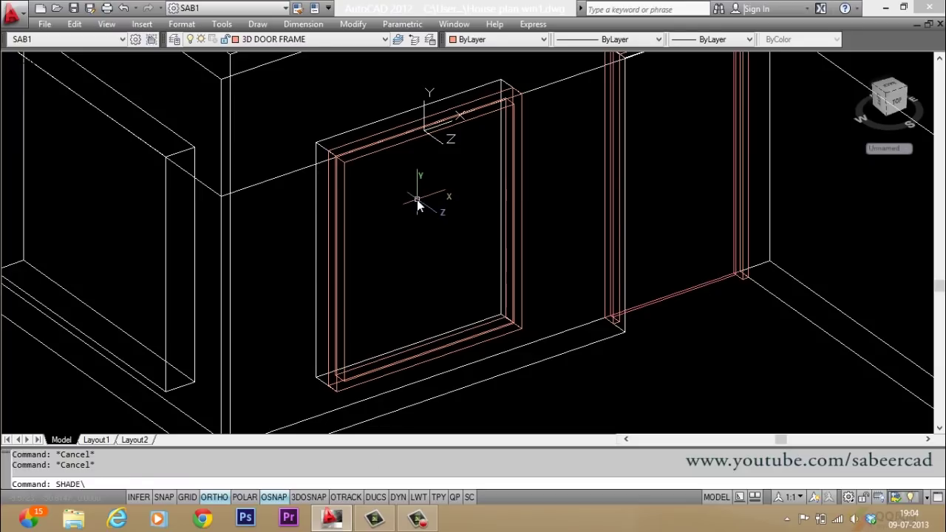
- Preview the model with flat shading, then undo back to wireframe
key("BackSpace")
key("Return")
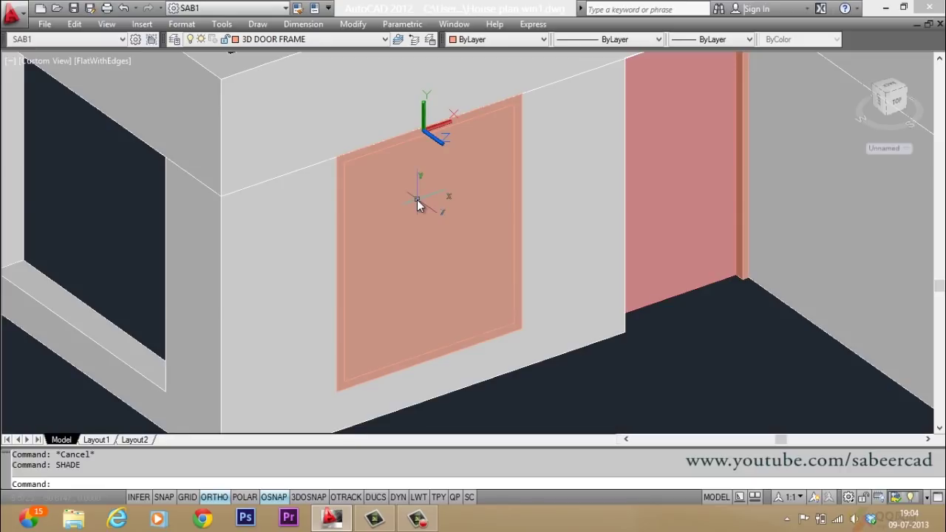
type("u")
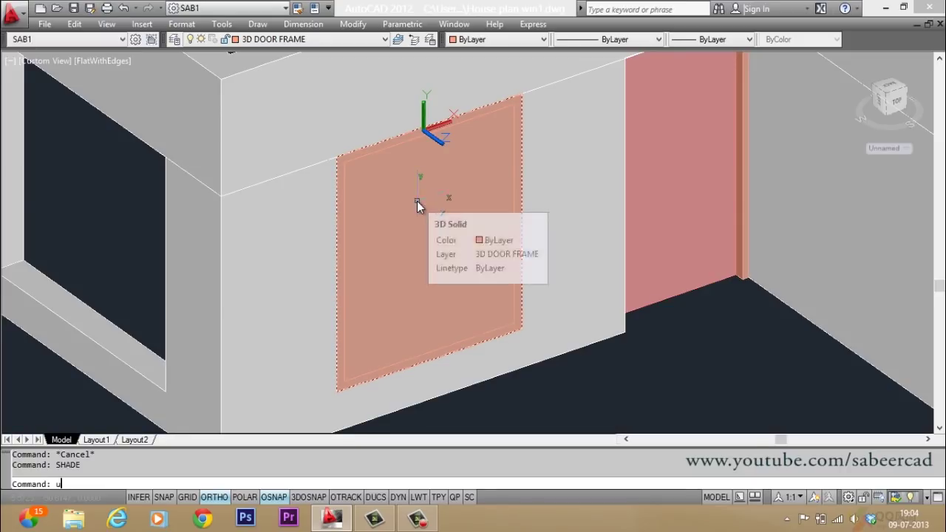
key("Return")
key("Escape")
key("Escape")
- Subtract the inner extruded solid from the outer frame solid
type("su")
key("Return")
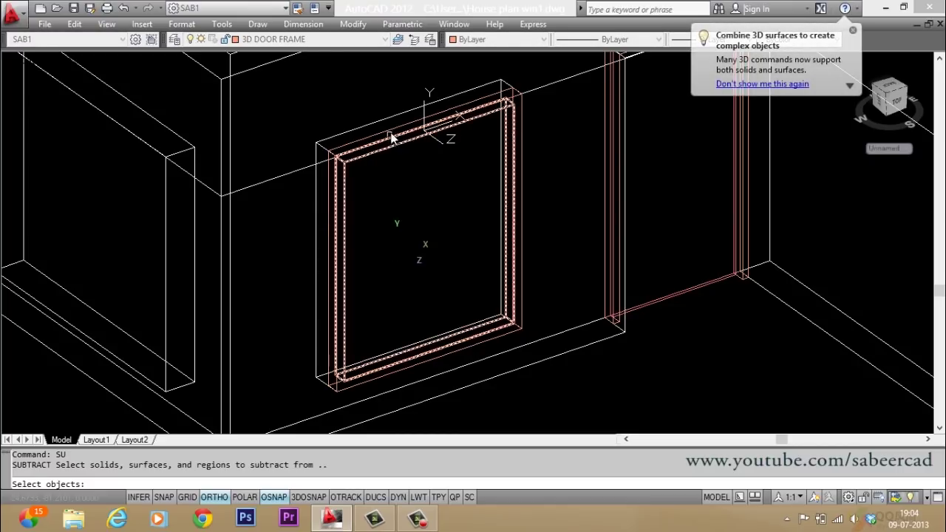
left_click(393, 135)
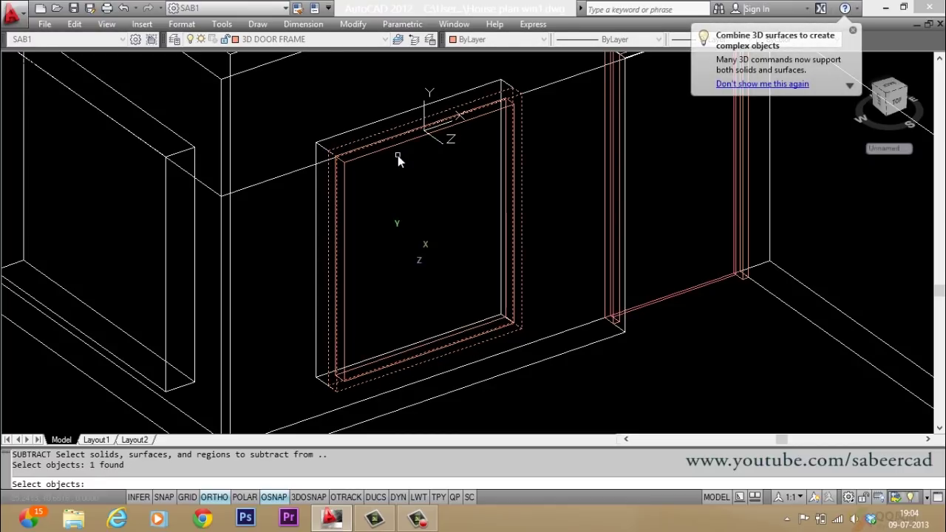
key("Return")
left_click(394, 148)
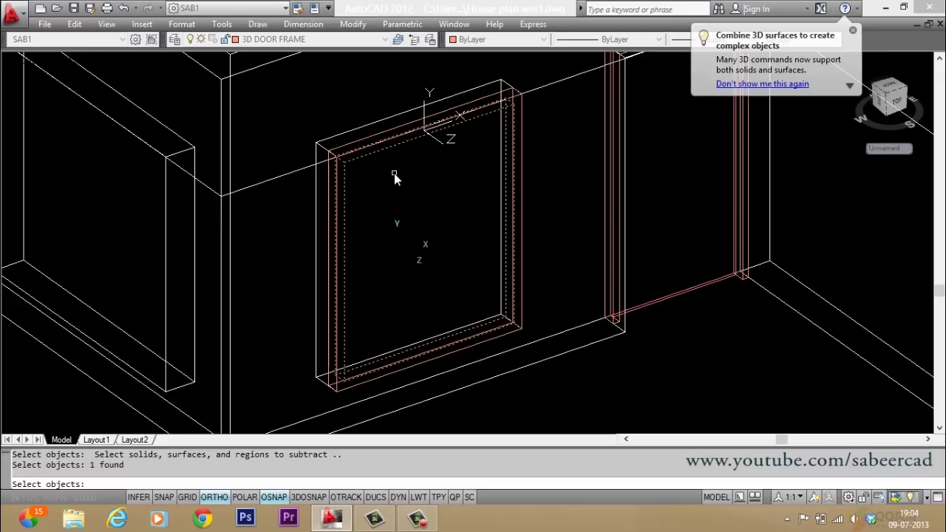
key("Escape")
key("Escape")
- Shade the model to check the hollow frame, then revert to wireframe
type("shade")
key("Return")
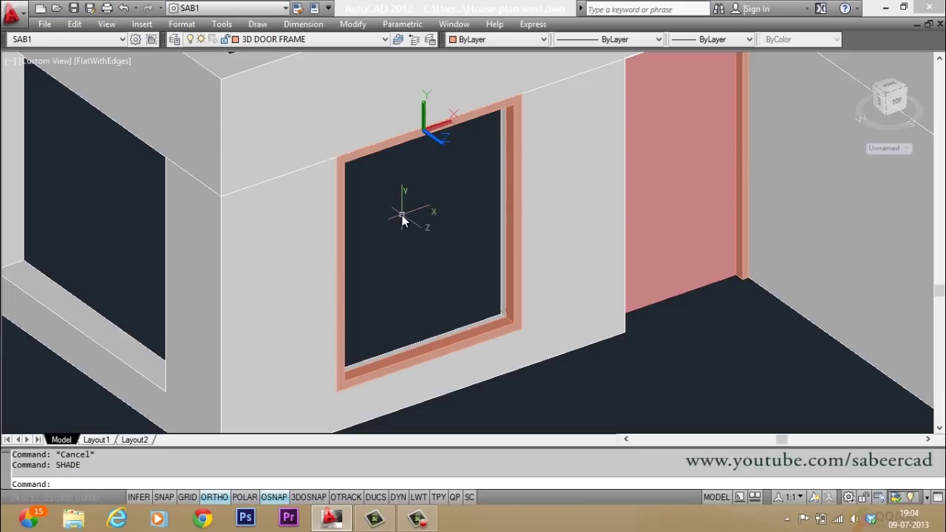
type("u")
key("Return")
scroll(347, 398, "up", 4)
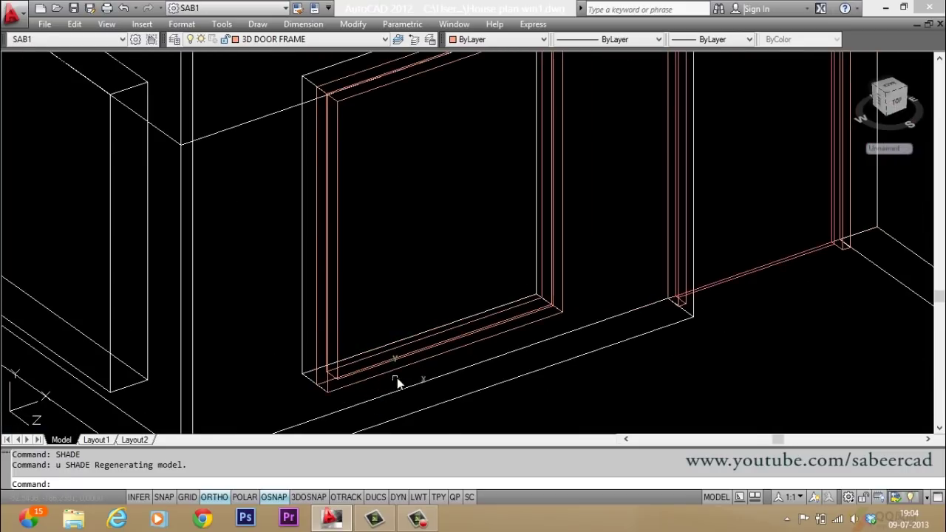
- Select the frame at its sill, then clear it and cancel a mistyped command
left_click(451, 331)
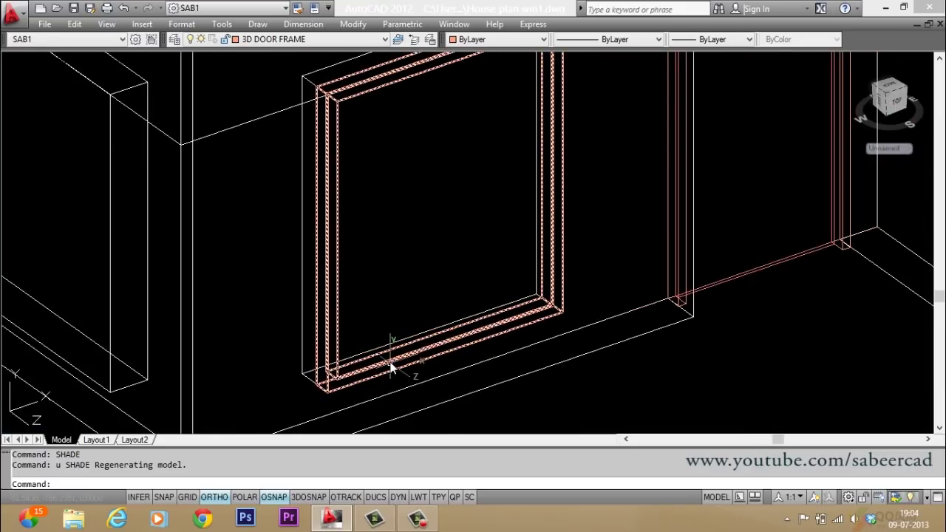
scroll(392, 367, "down", 2)
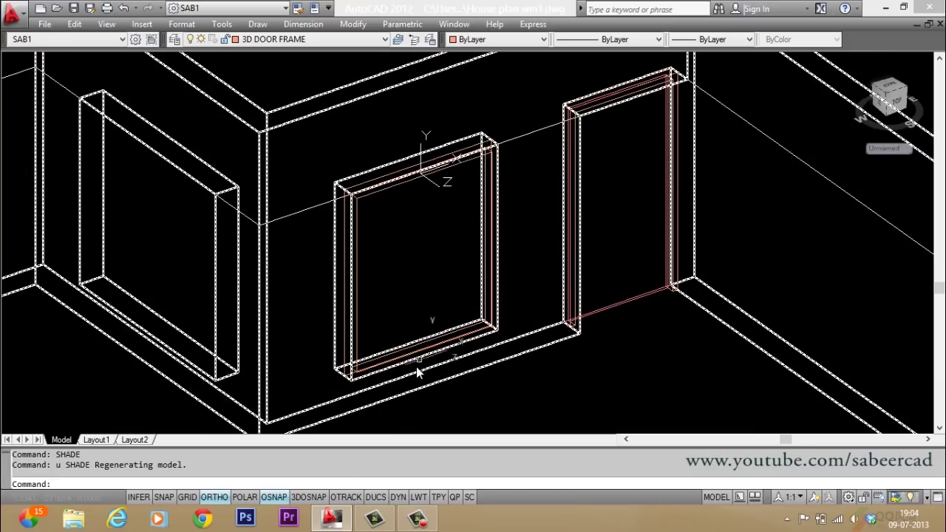
scroll(416, 373, "up", 2)
key("Escape")
key("Escape")
type("hoi")
key("Escape")
key("Escape")
scroll(383, 369, "up", 2)
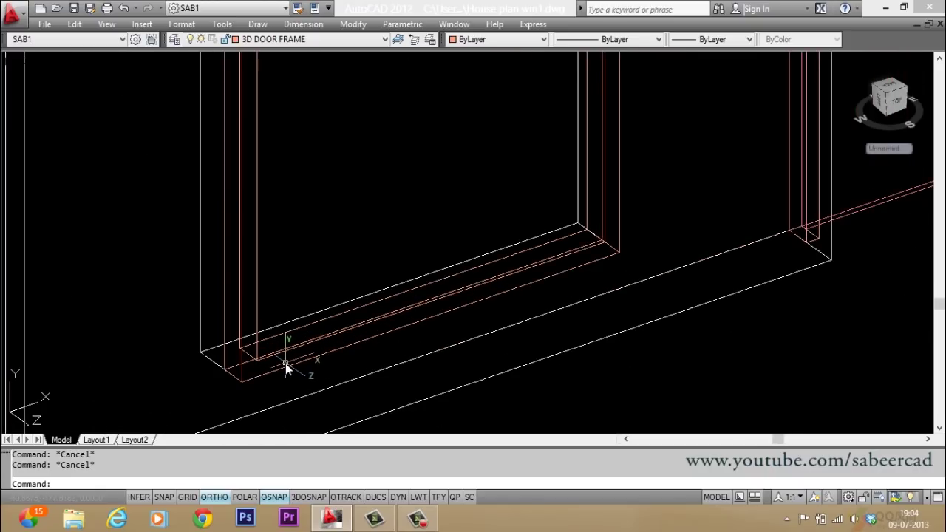
- Draw a polyline along the frame's bottom inner edge, corner to corner
key("Return")
scroll(263, 360, "down", 1)
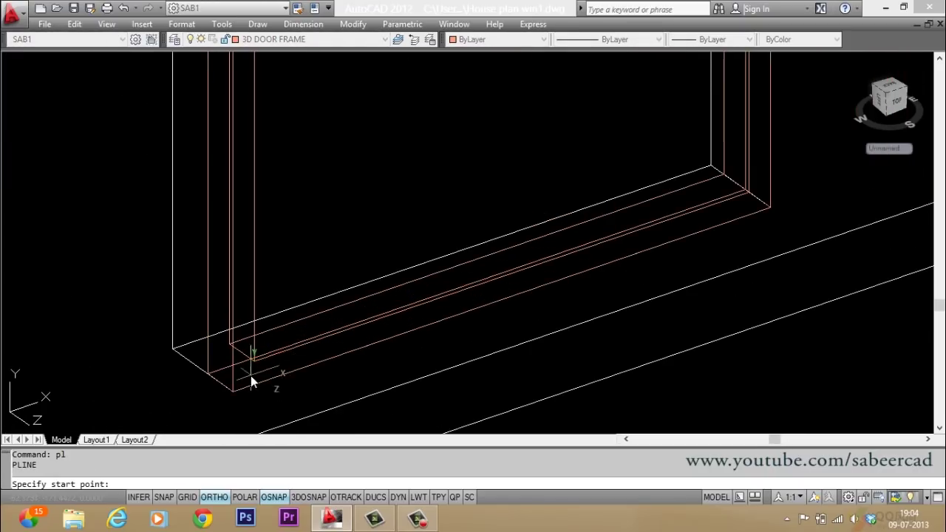
left_click(209, 385)
scroll(422, 312, "down", 1)
scroll(425, 314, "up", 2)
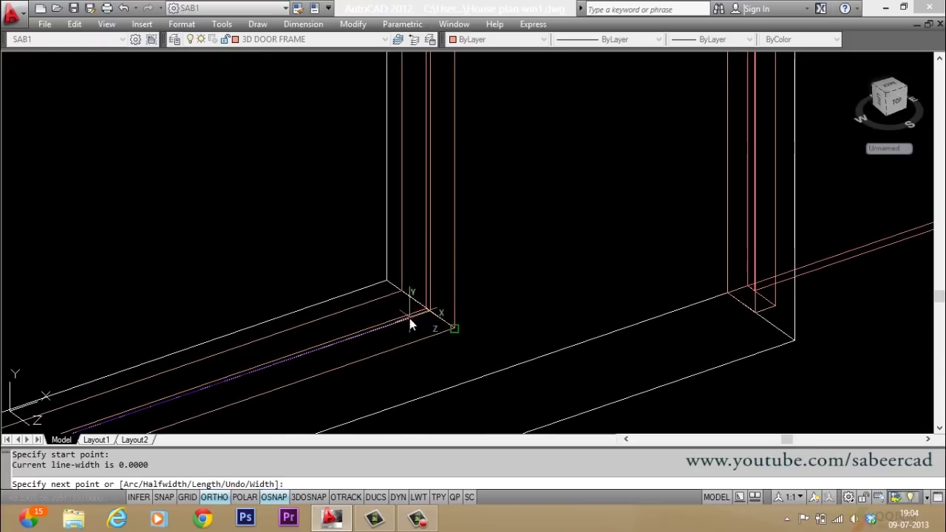
left_click(430, 313)
key("Return")
scroll(553, 249, "down", 2)
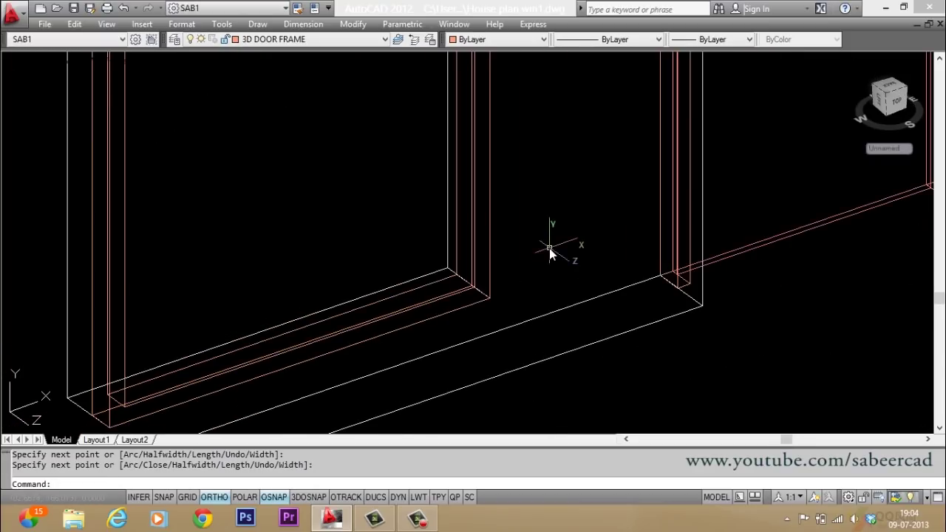
scroll(269, 372, "up", 2)
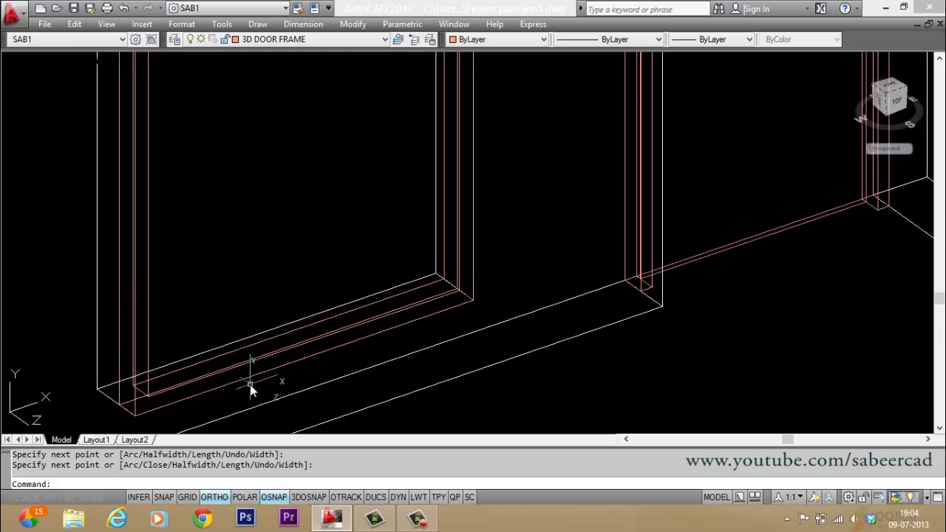
key("Escape")
scroll(152, 407, "up", 2)
scroll(181, 408, "up", 1)
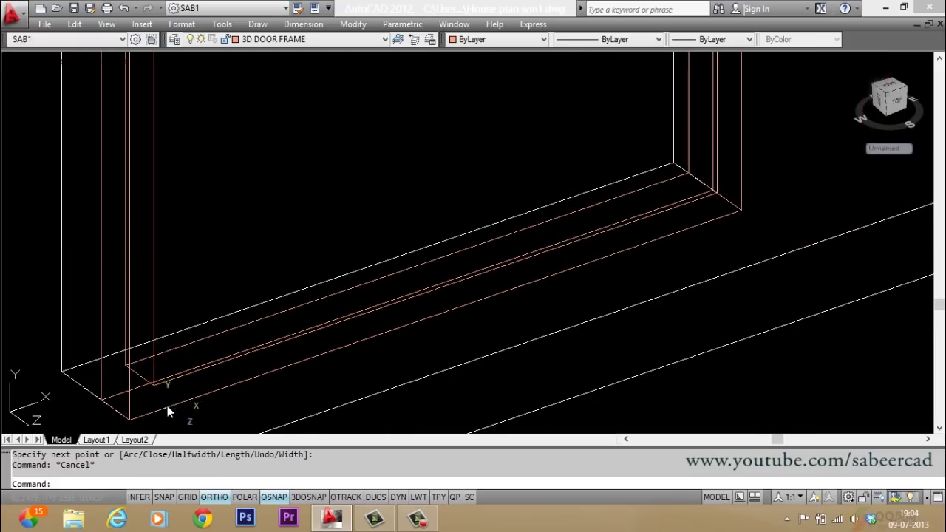
- Select the bottom rail line and grab its left grip to stretch it
left_click(177, 379)
scroll(289, 342, "down", 1)
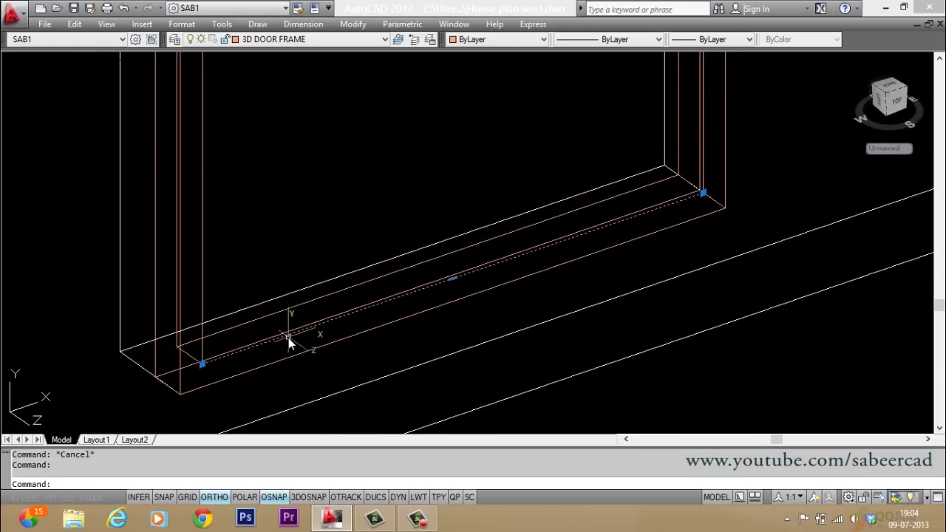
scroll(163, 406, "up", 3)
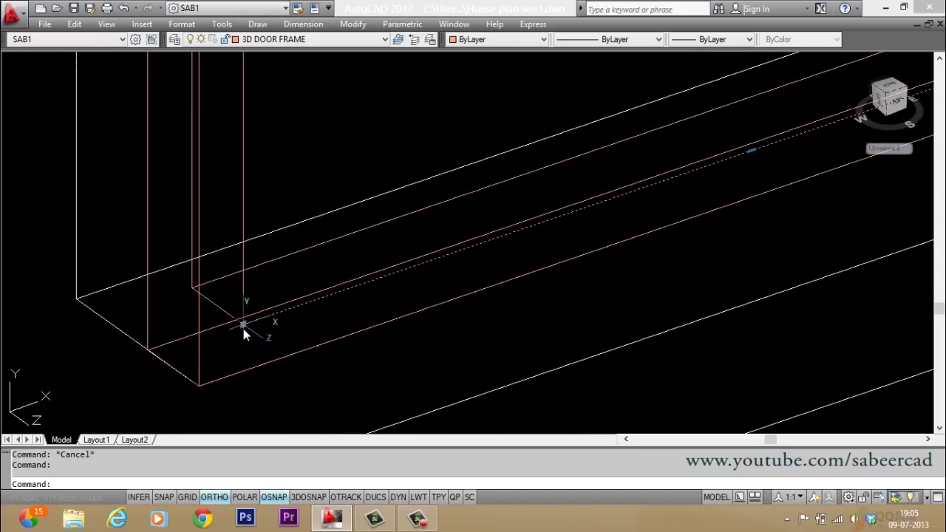
left_click(243, 324)
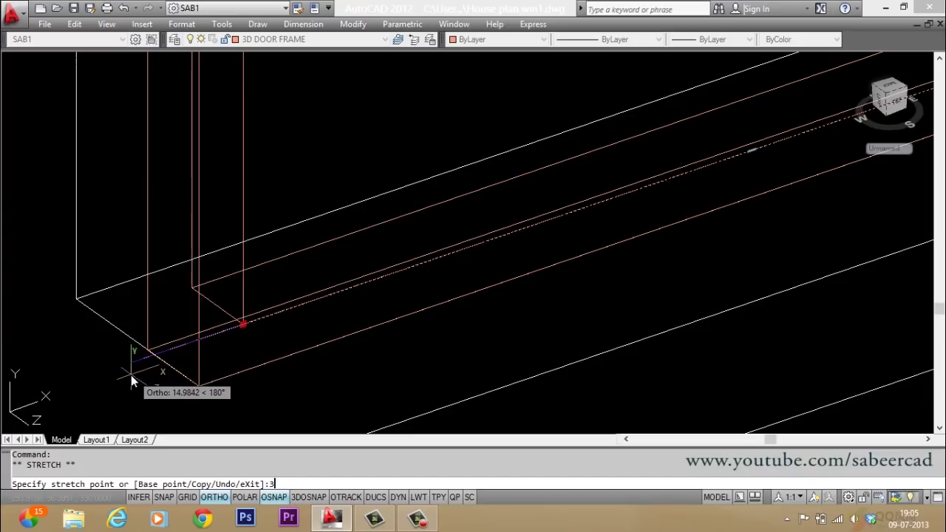
- Extend the rail line's left end by 3 units
key("Return")
key("Escape")
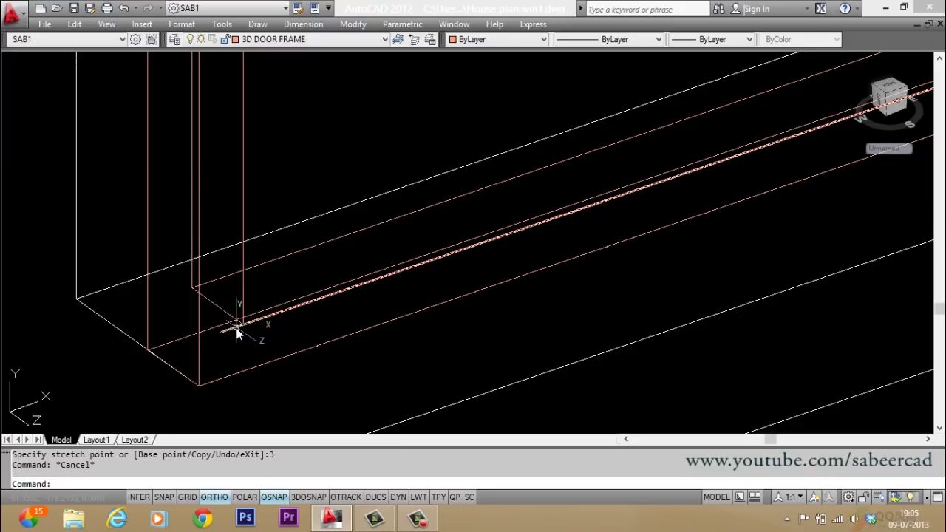
left_click(233, 331)
key("Escape")
scroll(233, 347, "up", 3)
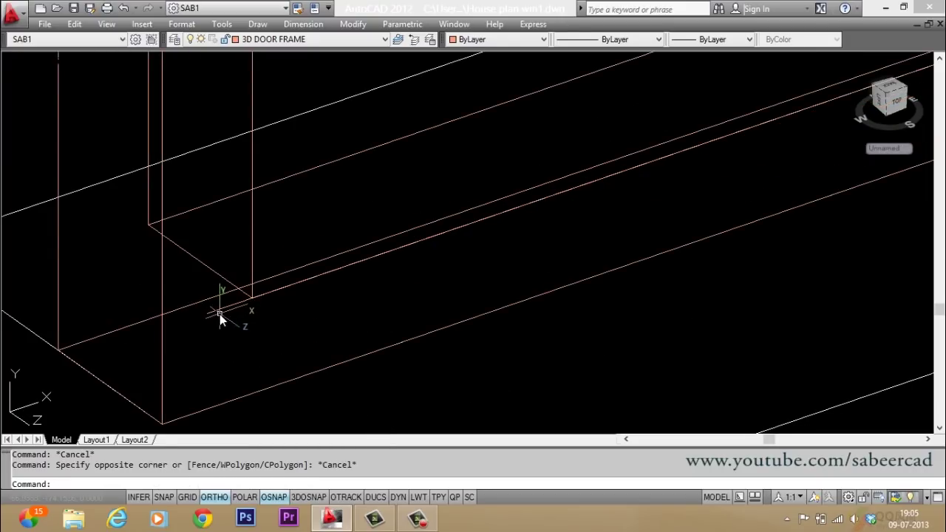
- Reselect the rail line, abandoning a mistaken stretch and a stray selection window
left_click(208, 313)
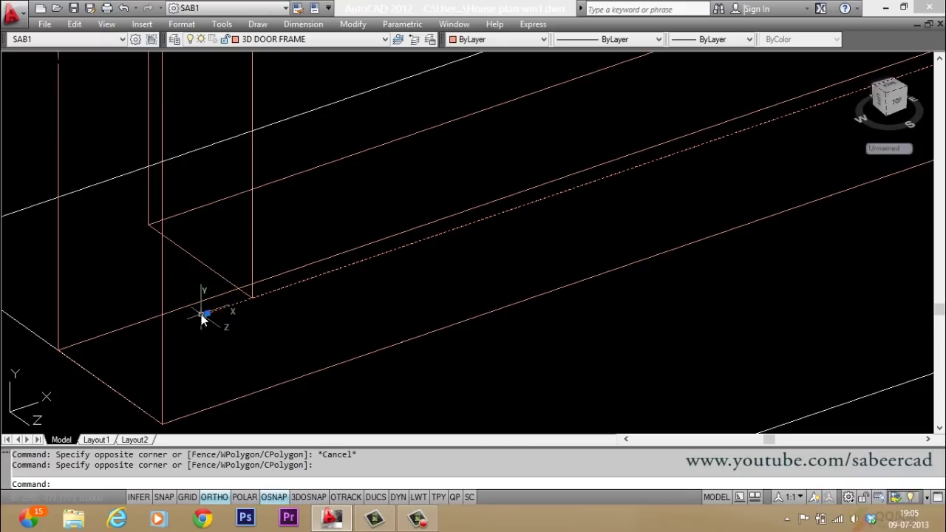
left_click(207, 314)
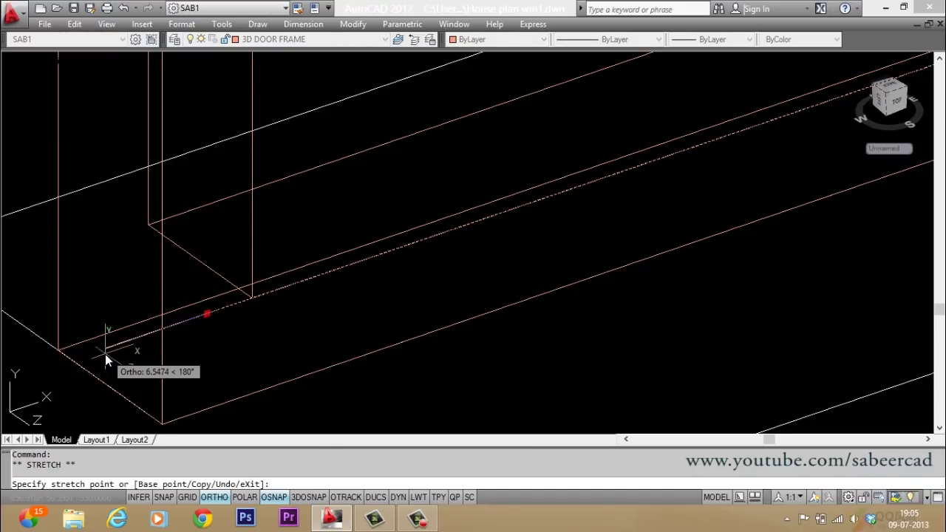
key("Escape")
scroll(101, 329, "down", 3)
key("Escape")
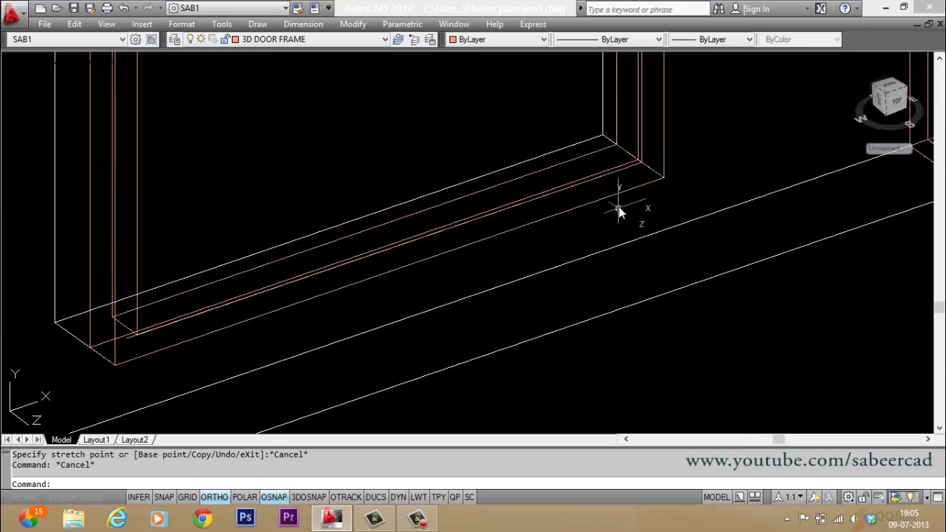
left_click(613, 181)
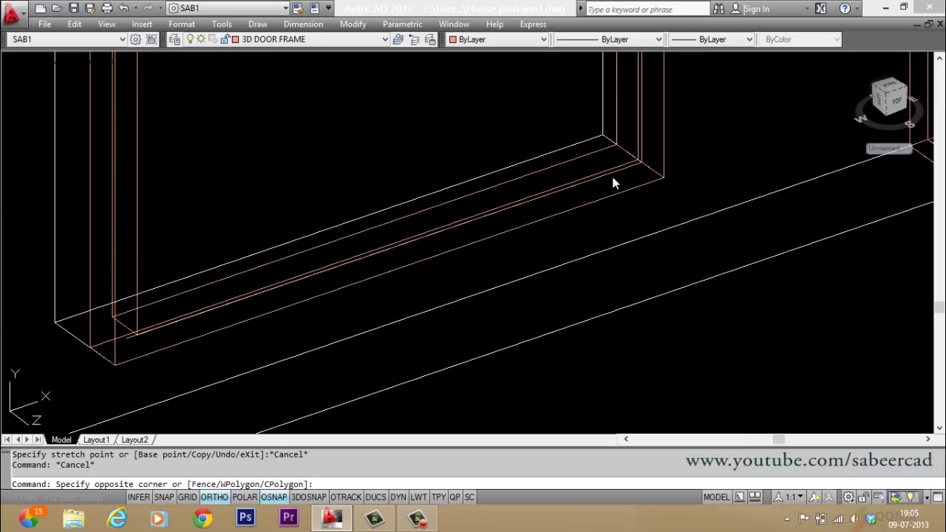
key("Escape")
- Extend the rail line's right end by 3 units
left_click(132, 337)
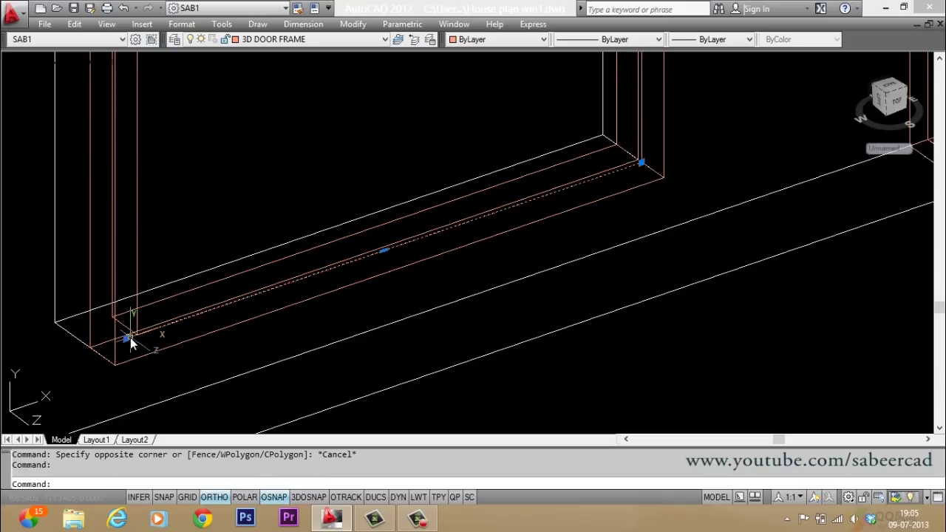
scroll(656, 136, "up", 3)
scroll(621, 192, "up", 2)
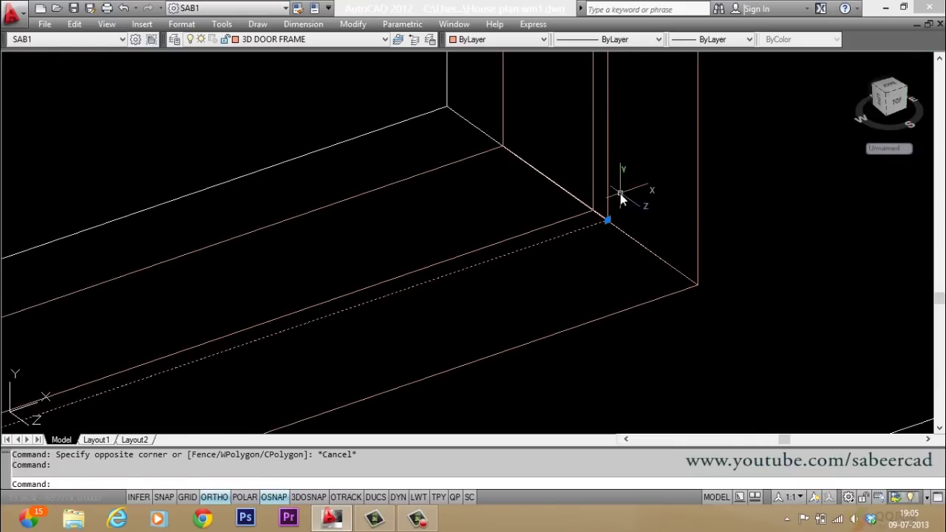
left_click(610, 225)
left_click(609, 223)
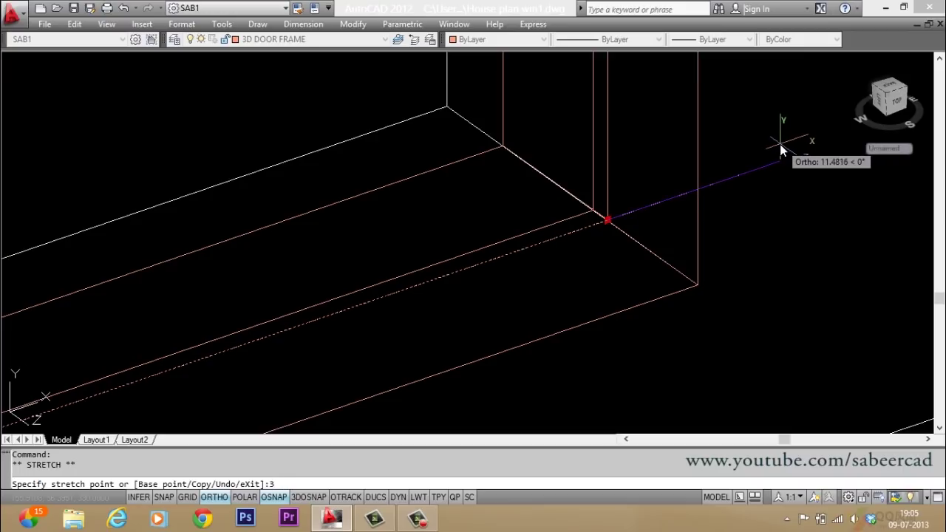
key("Return")
key("Escape")
key("Escape")
scroll(713, 196, "down", 4)
scroll(724, 195, "down", 2)
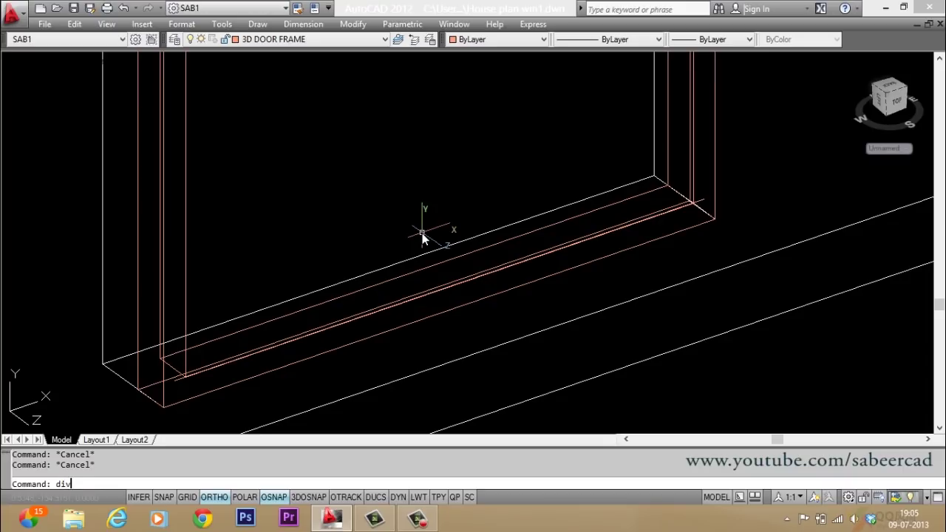
- Divide the bottom rail line into 3 equal segments with DIVIDE
key("Return")
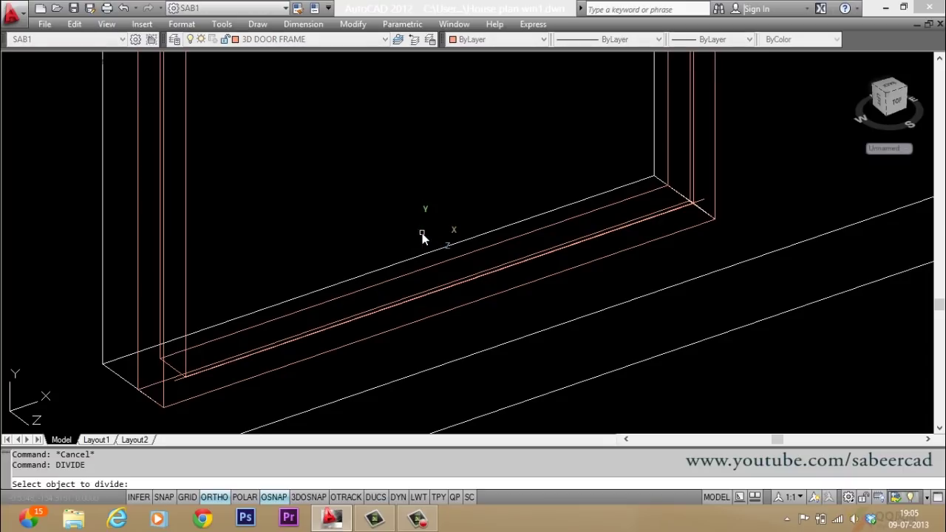
left_click(187, 384)
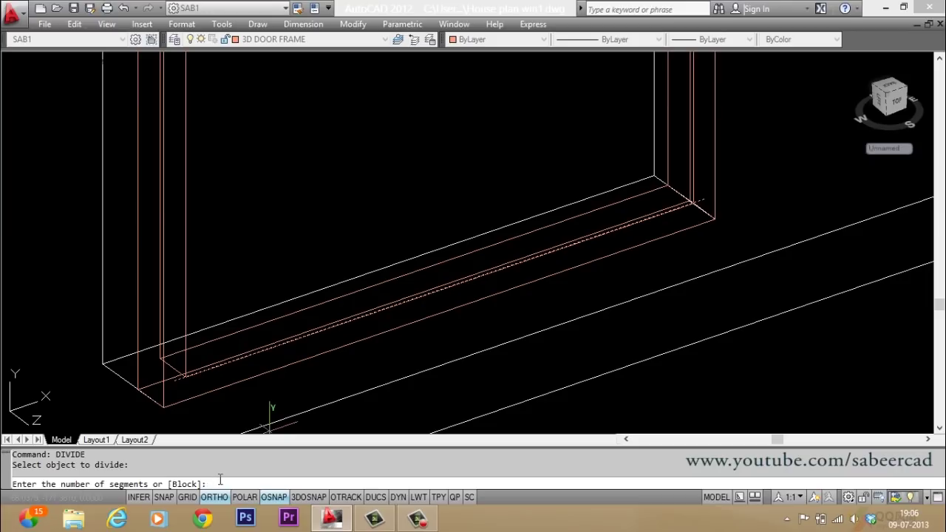
key("Return")
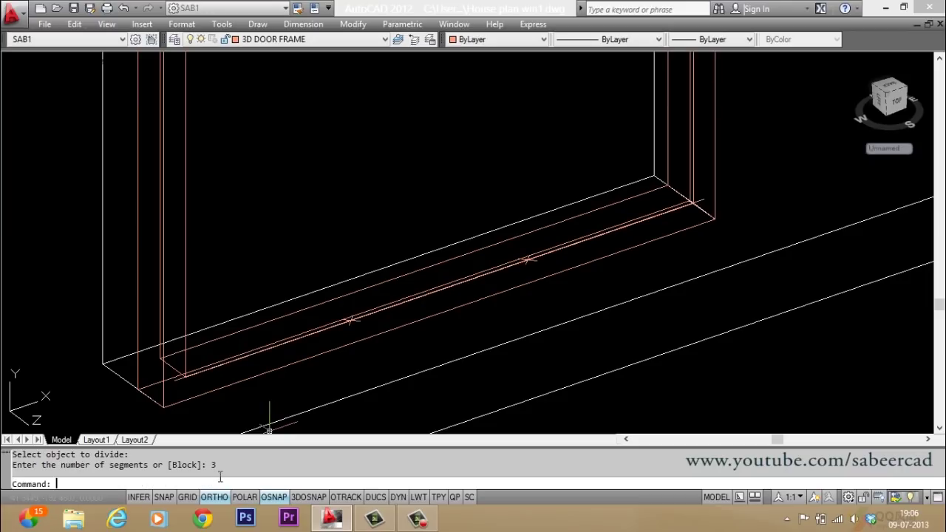
key("Escape")
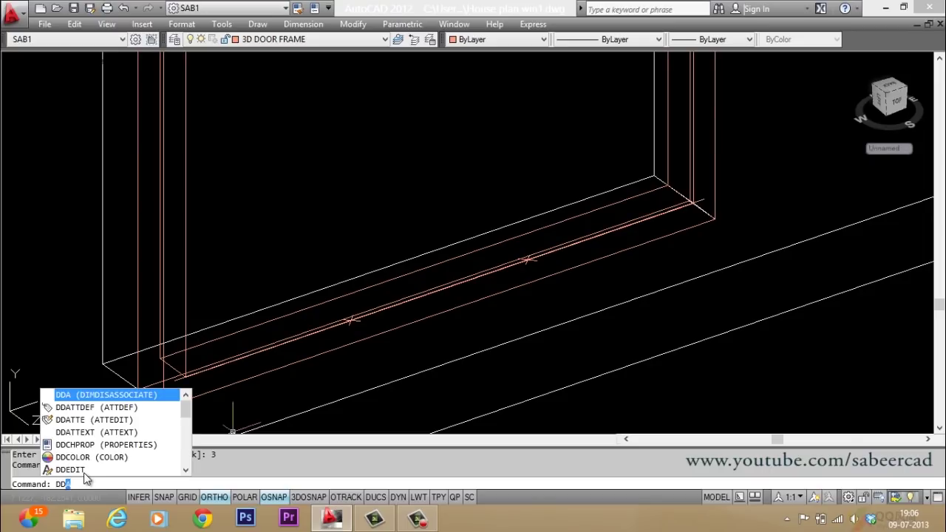
- Set the point style to the circle-with-X marker via DDPTYPE
type("PTYP")
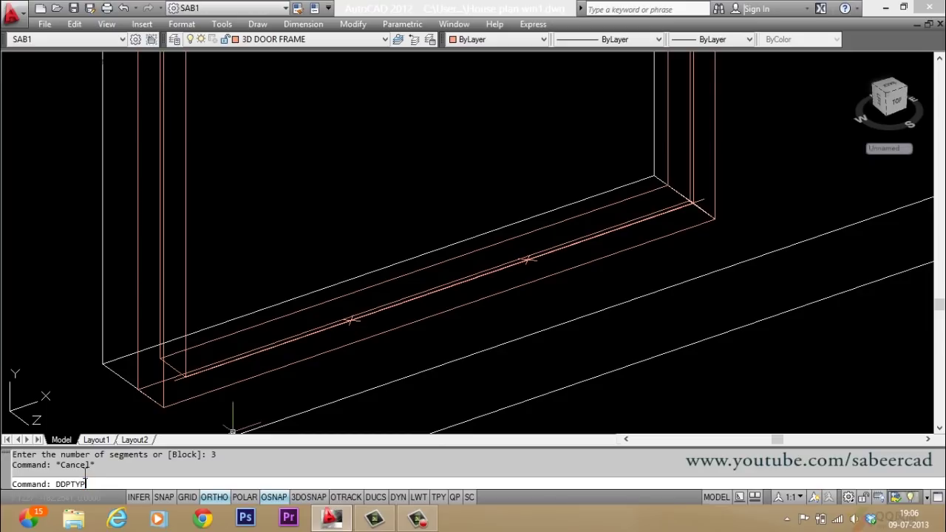
type("E")
key("Return")
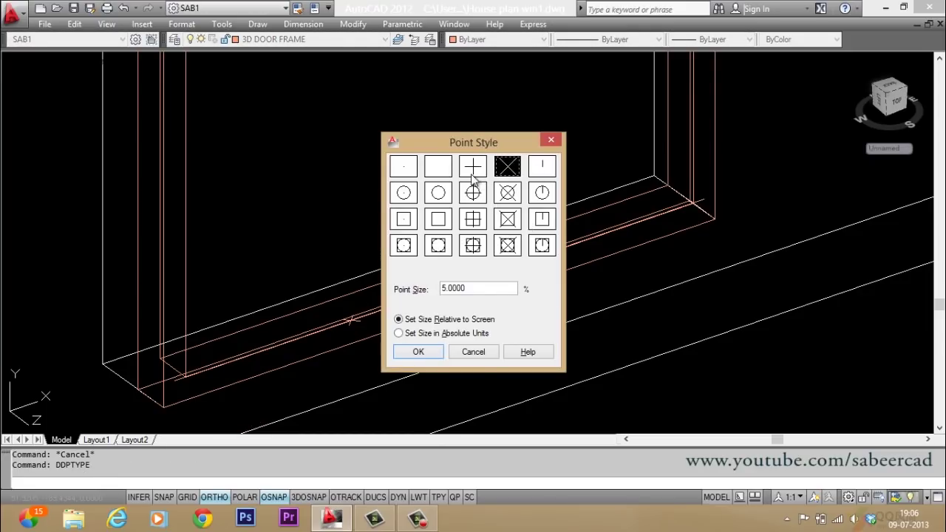
left_click(508, 195)
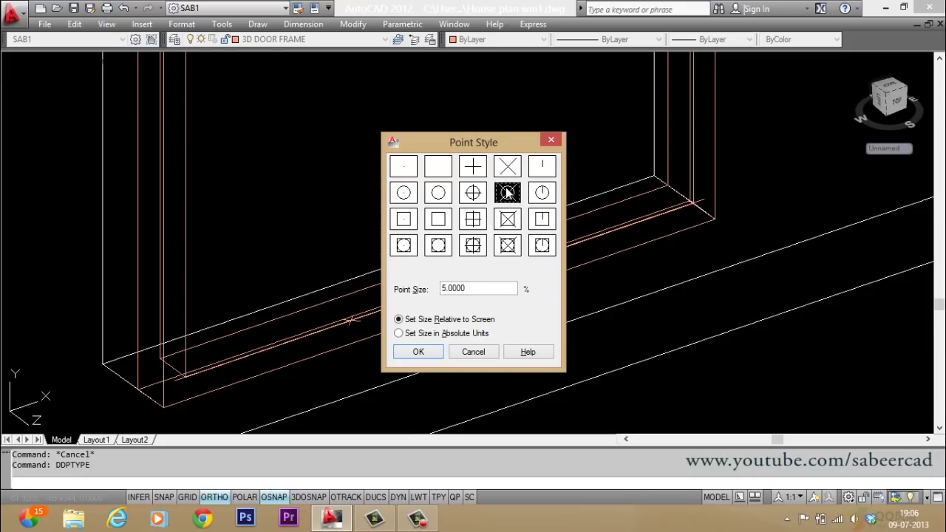
left_click(433, 352)
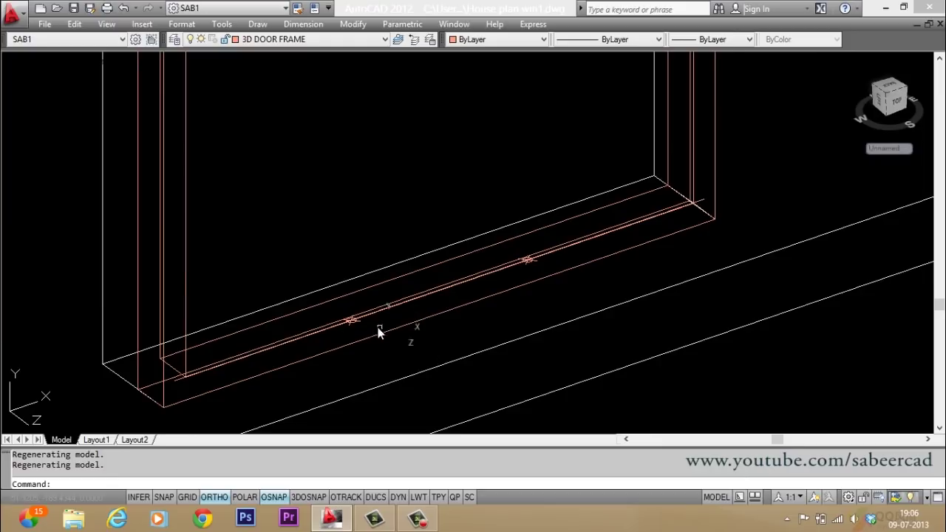
scroll(379, 333, "up", 2)
scroll(310, 336, "down", 1)
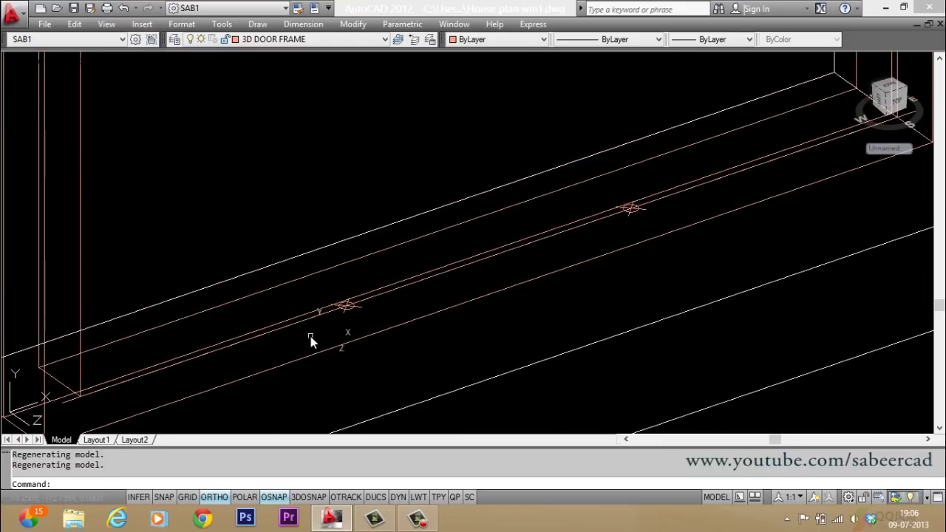
scroll(358, 345, "down", 3)
scroll(363, 334, "up", 1)
key("Escape")
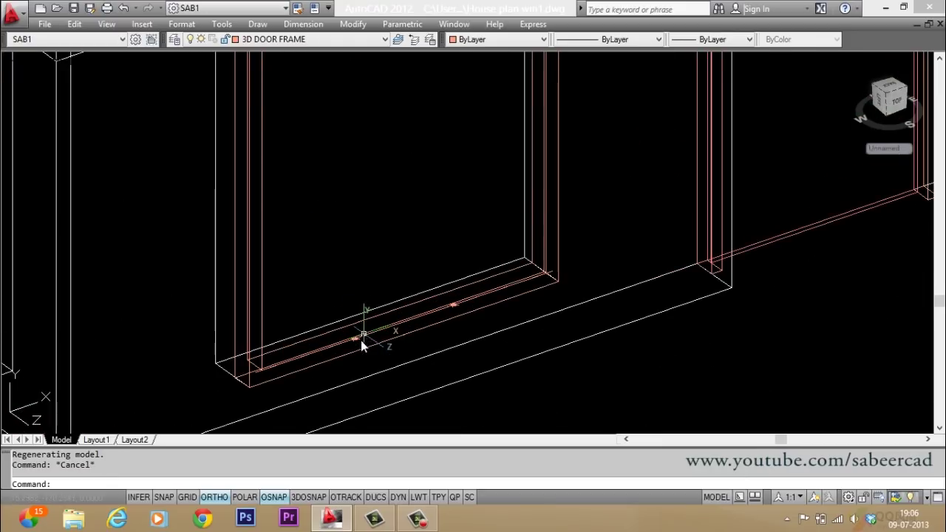
key("Escape")
scroll(350, 360, "up", 2)
scroll(354, 358, "down", 2)
scroll(359, 353, "up", 1)
scroll(360, 357, "up", 2)
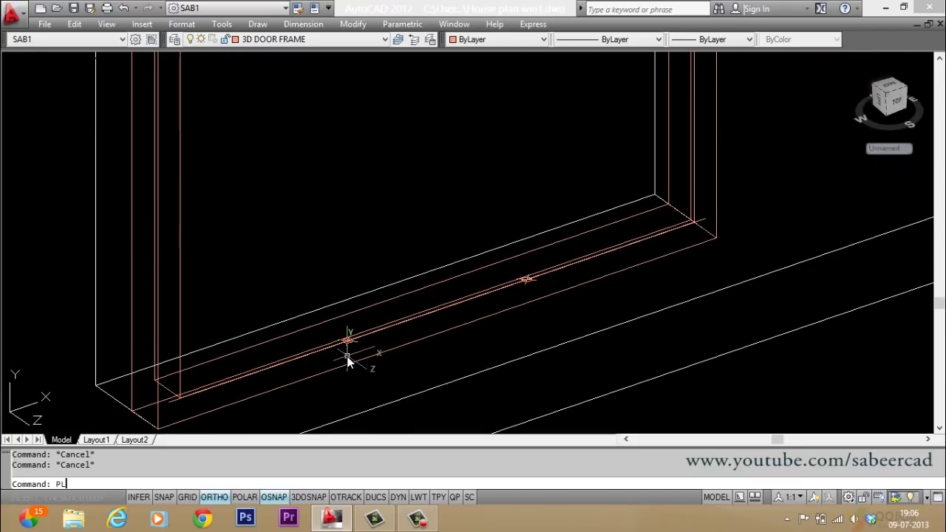
- Start a polyline and enable Node object snapping in the snap settings
key("Return")
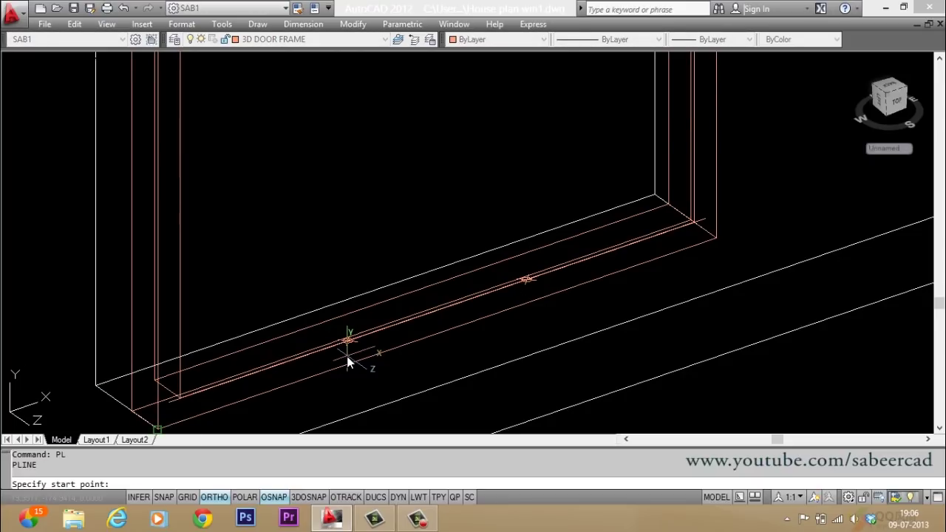
scroll(348, 348, "up", 2)
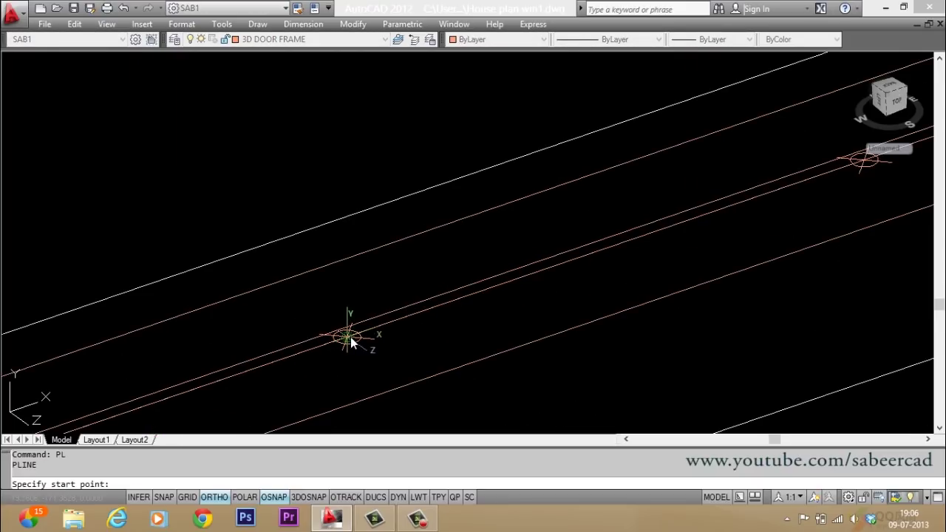
scroll(349, 340, "up", 1)
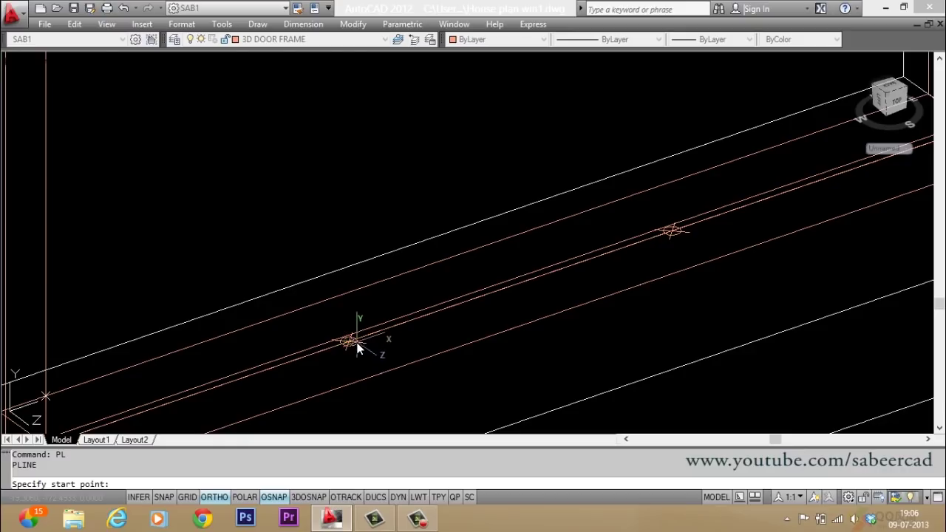
right_click(275, 497)
left_click(306, 468)
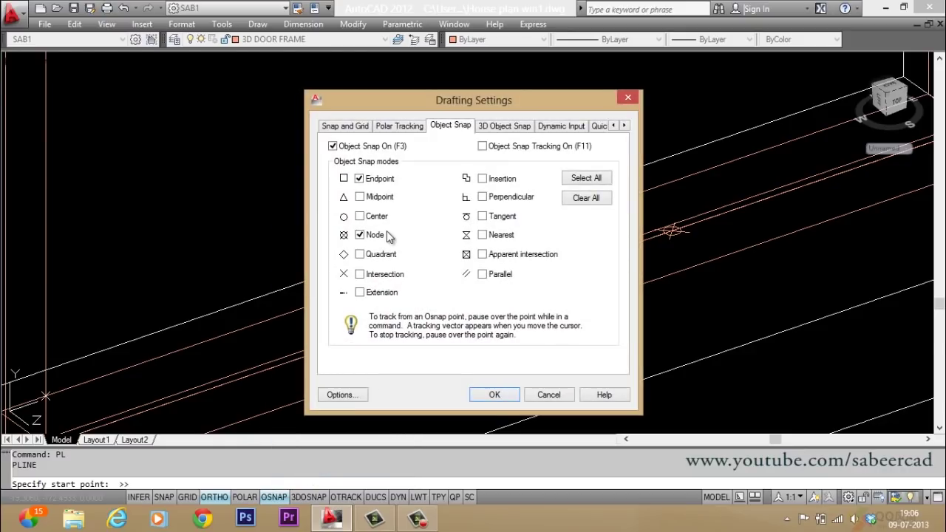
left_click(367, 238)
left_click(494, 395)
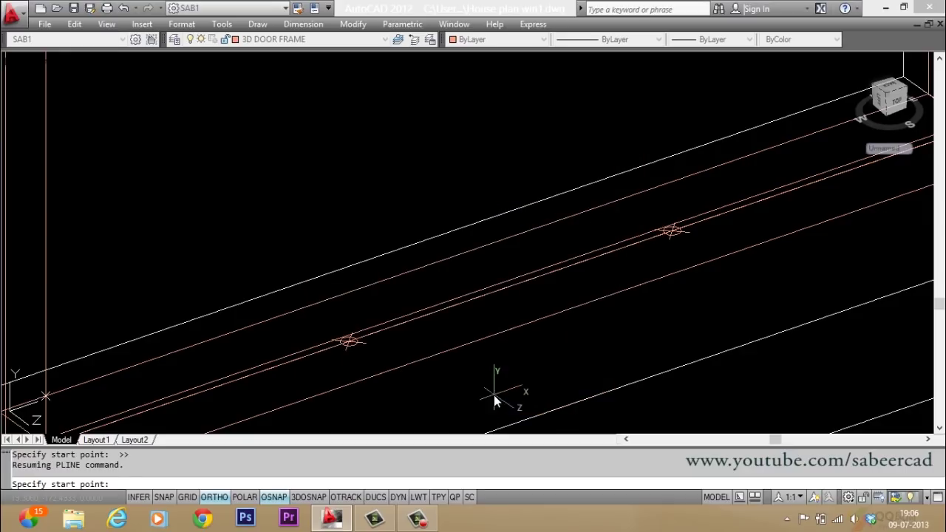
- Draw a vertical line from the sill division point perpendicular to the frame top
left_click(358, 342)
scroll(382, 378, "down", 3)
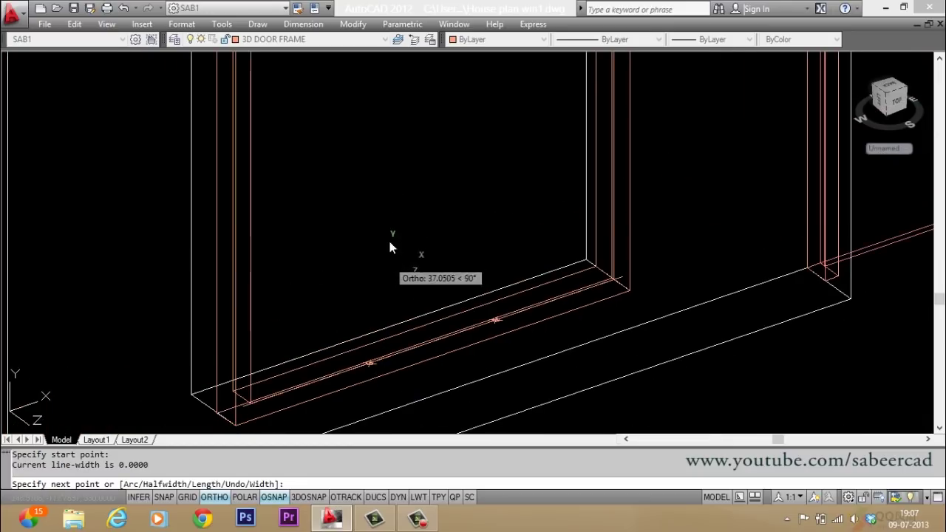
scroll(372, 254, "down", 4)
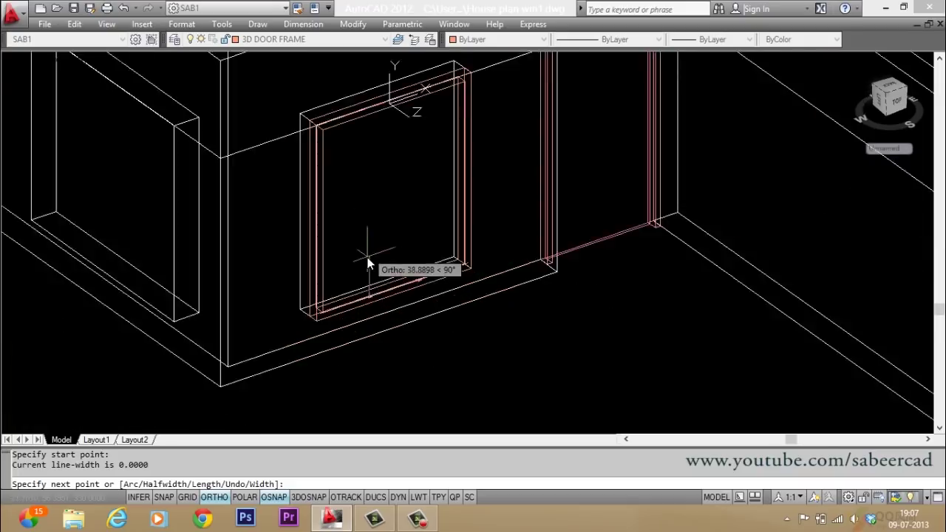
scroll(369, 222, "up", 2)
right_click(365, 163, "shift")
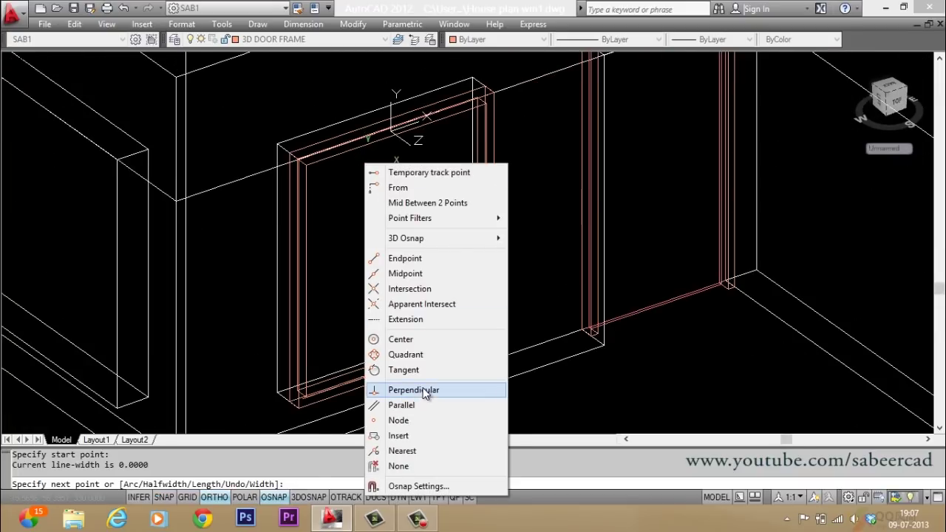
left_click(425, 390)
scroll(370, 147, "up", 3)
left_click(375, 211)
key("Return")
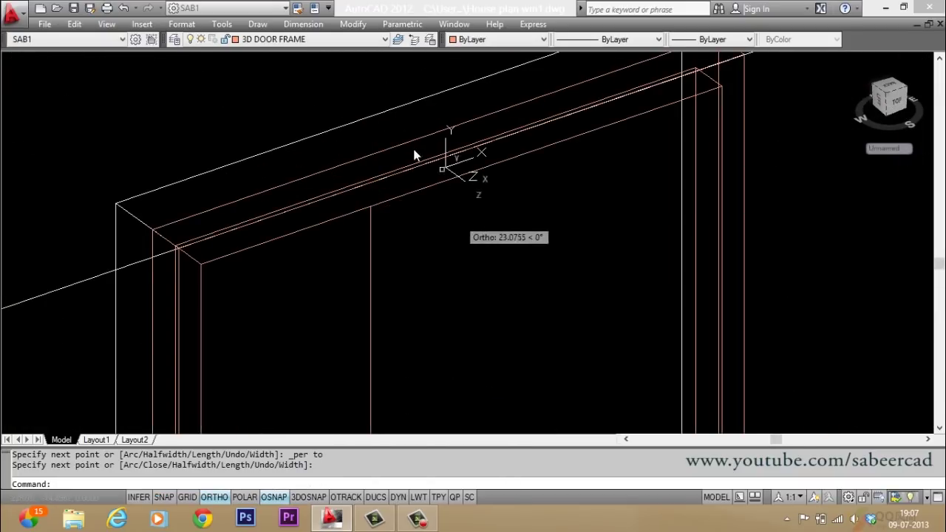
scroll(358, 118, "down", 4)
scroll(391, 311, "up", 2)
key("Escape")
key("Escape")
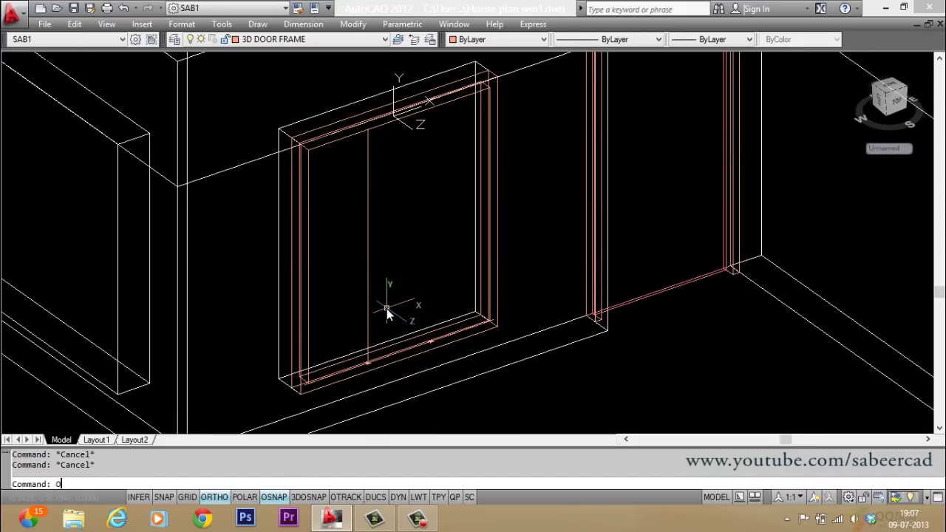
- Offset the middle vertical line 3 units to the left and to the right
type("O")
key("Return")
scroll(392, 311, "up", 2)
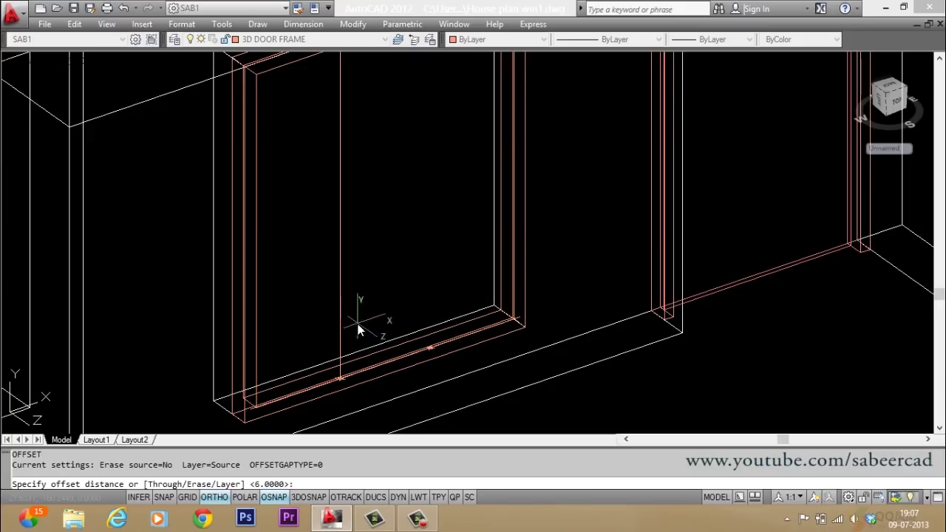
type("3")
key("Return")
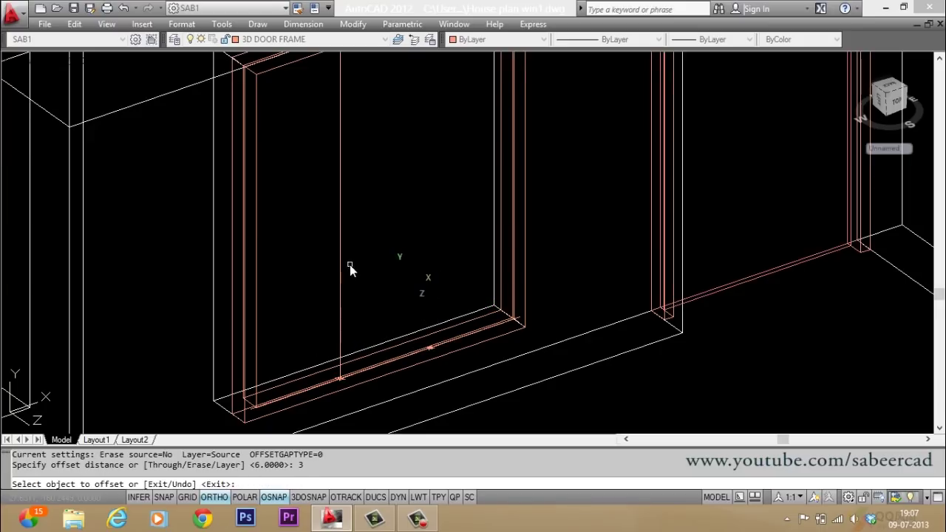
left_click(341, 262)
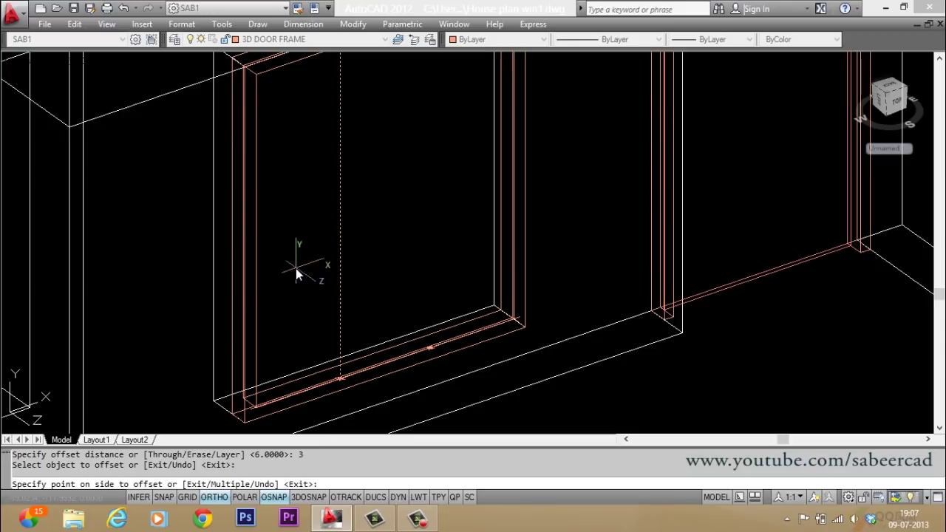
left_click(296, 271)
left_click(341, 279)
left_click(390, 244)
key("Escape")
scroll(350, 280, "up", 2)
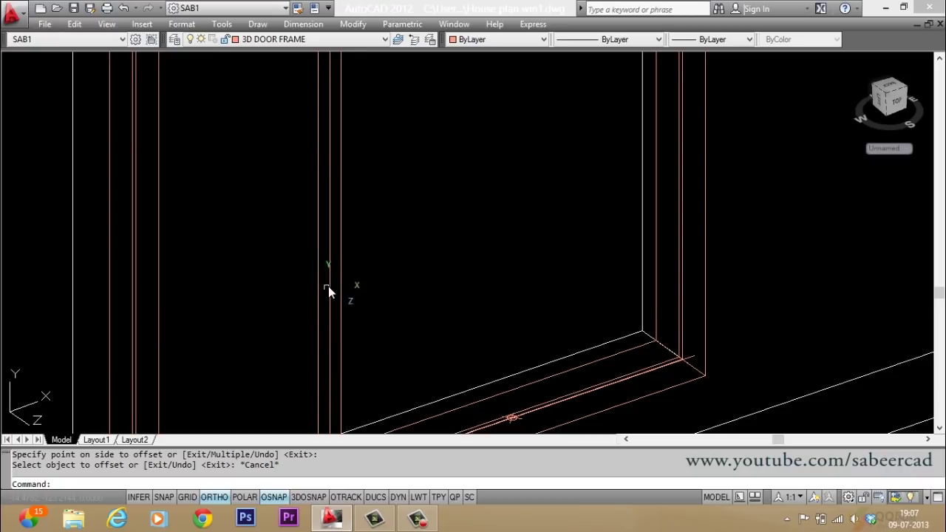
scroll(329, 294, "down", 3)
scroll(329, 294, "up", 2)
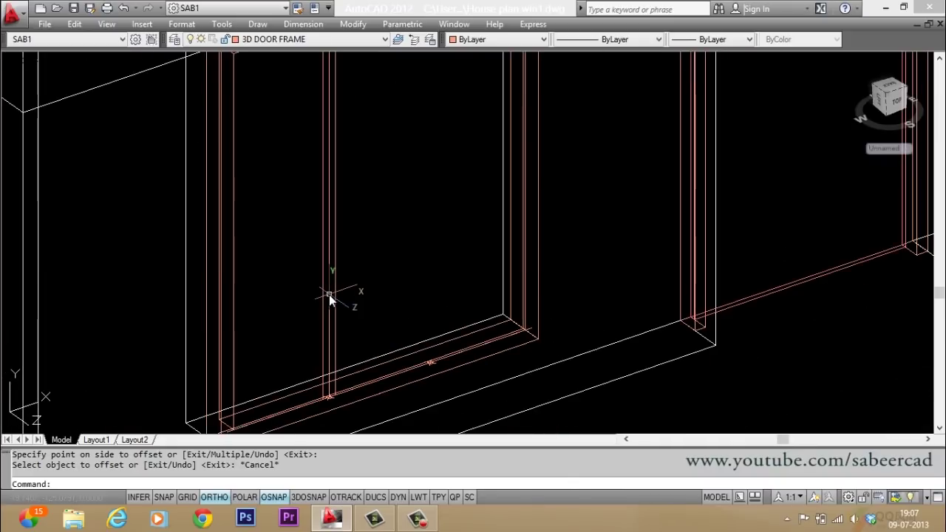
scroll(329, 295, "up", 1)
- Erase the original middle line between the two offsets
key("Escape")
key("Escape")
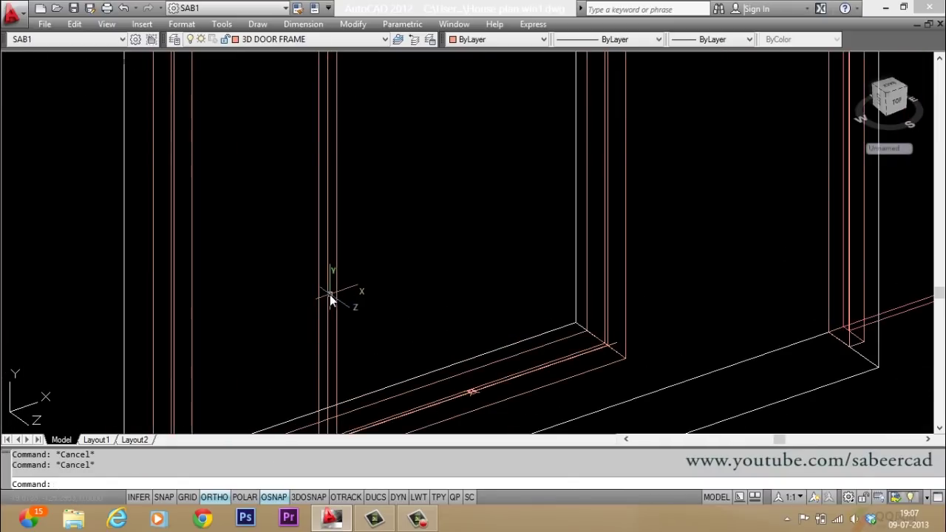
type("e")
key("Return")
left_click(328, 294)
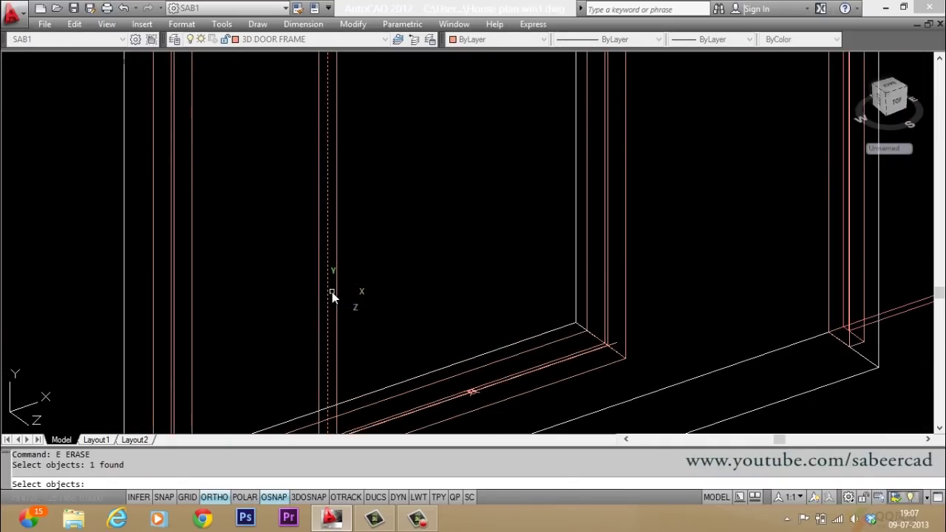
key("Return")
scroll(300, 310, "down", 3)
scroll(305, 173, "up", 3)
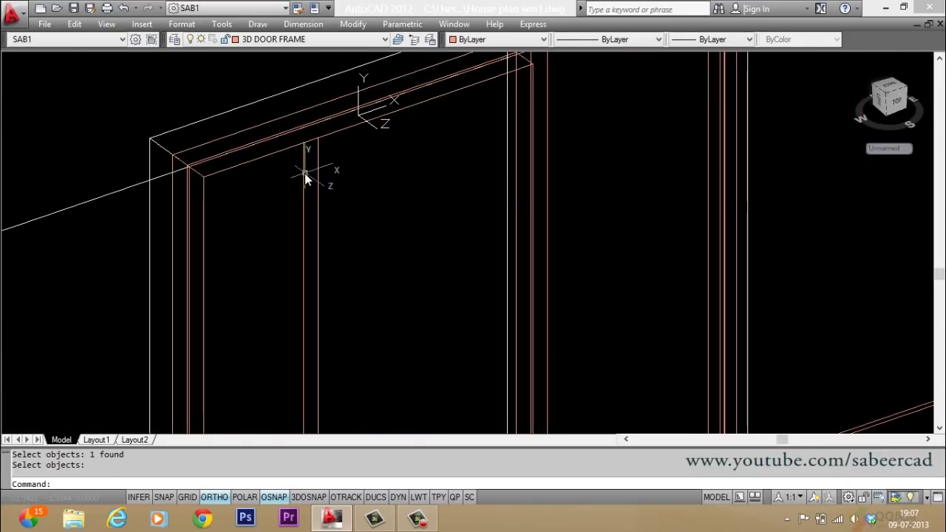
- Draw a short polyline cap joining the tops of the two offset lines
key("Escape")
key("Escape")
type("pl")
key("Return")
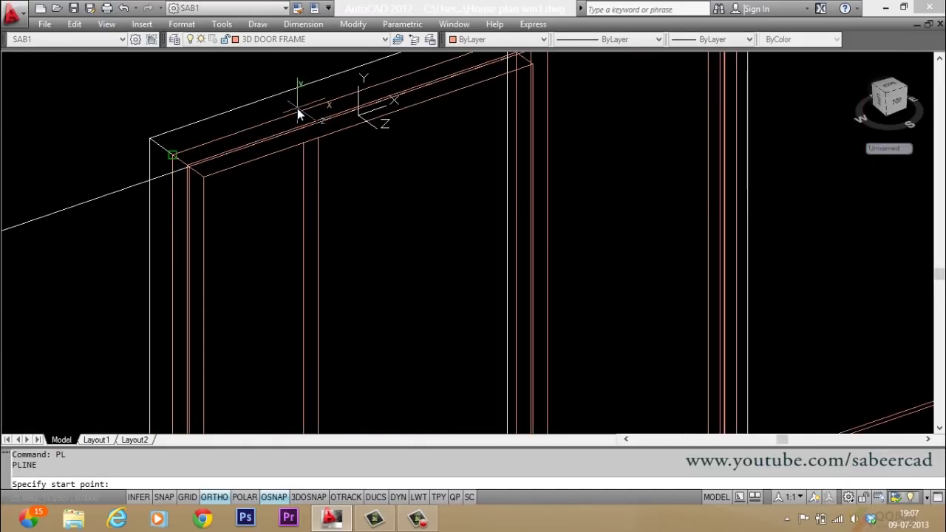
scroll(300, 148, "up", 3)
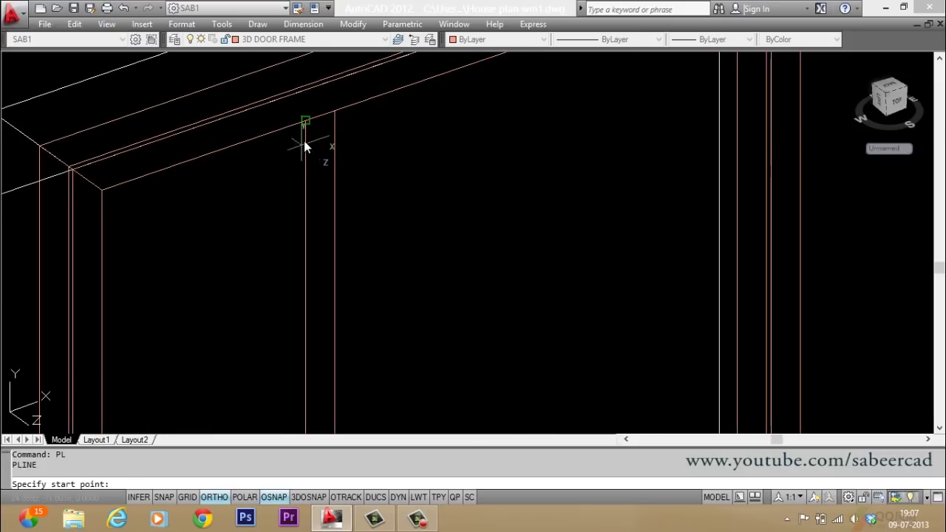
left_click(303, 145)
left_click(334, 118)
key("Return")
scroll(320, 93, "down", 2)
scroll(320, 92, "up", 2)
key("Escape")
key("Escape")
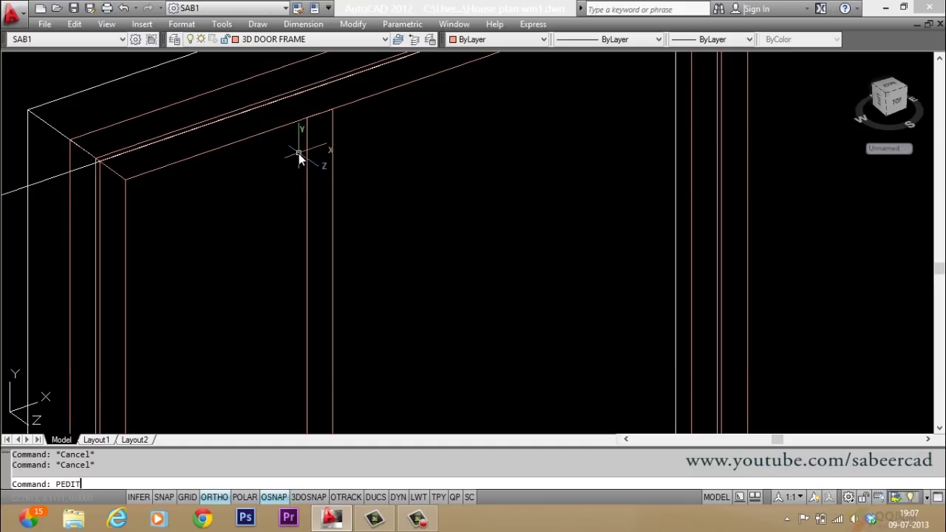
- Join both bar side lines onto the cap polyline with PEDIT Join
key("Return")
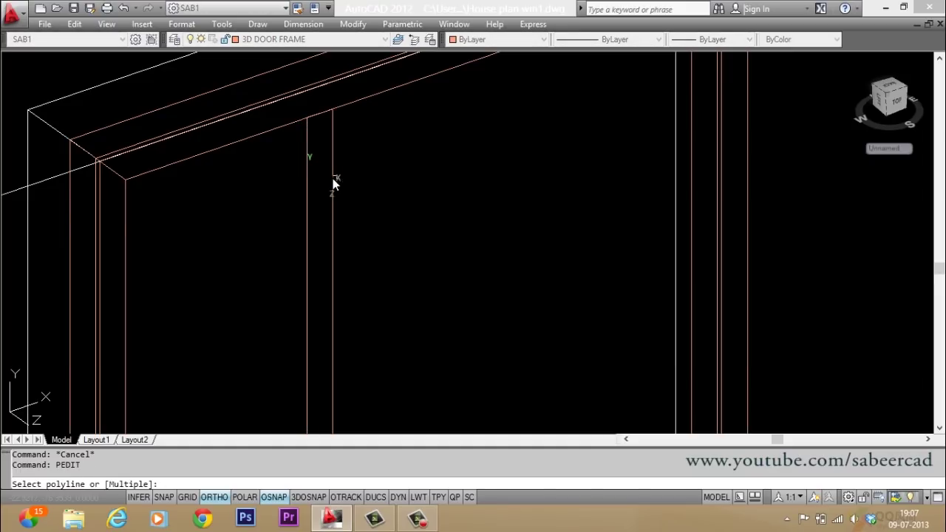
left_click(332, 178)
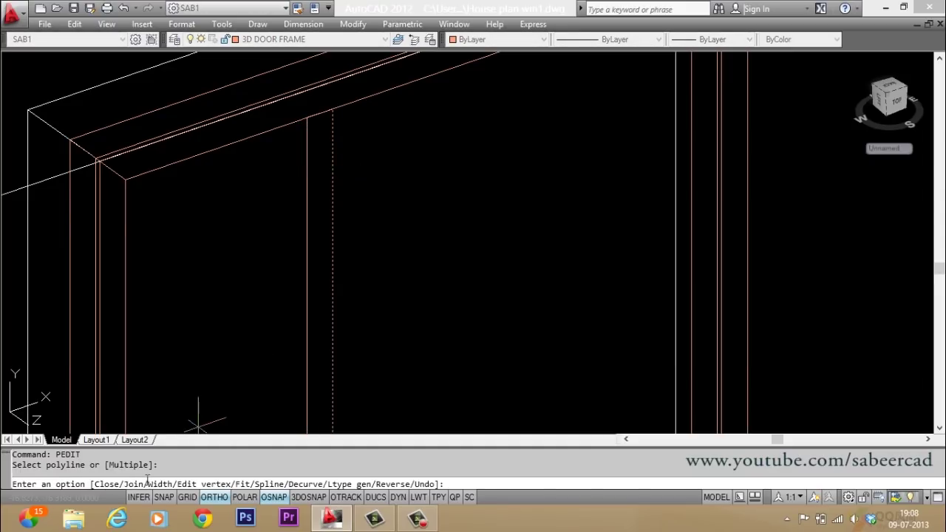
key("Return")
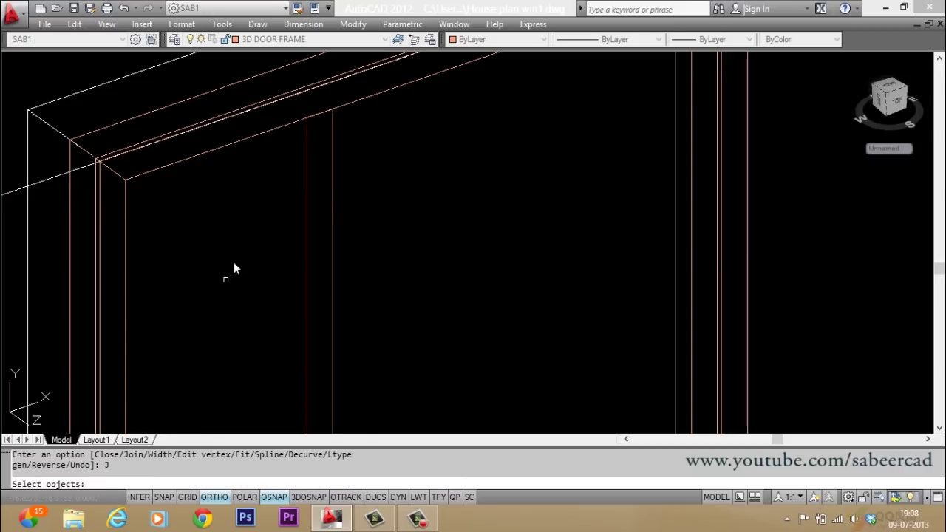
left_click(302, 105)
left_click(367, 143)
left_click(308, 171)
key("Return")
scroll(256, 133, "down", 3)
scroll(249, 331, "up", 3)
scroll(285, 260, "up", 2)
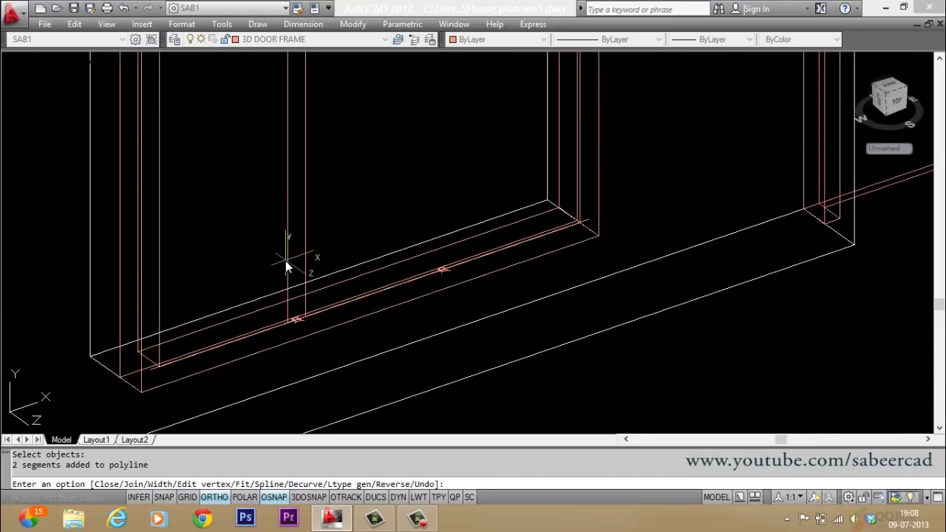
- Close the joined polyline and confirm the bar outline is one object
type("CL")
key("Return")
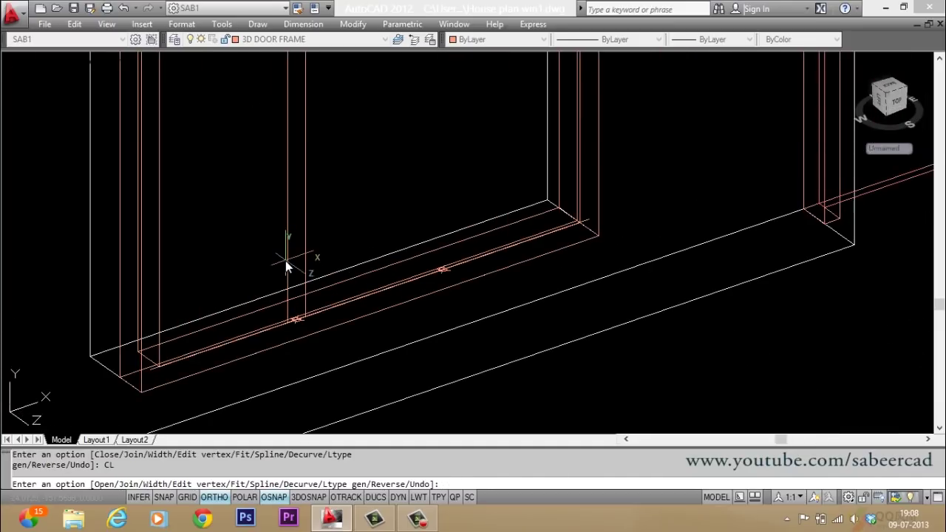
key("Escape")
left_click(304, 253)
key("Escape")
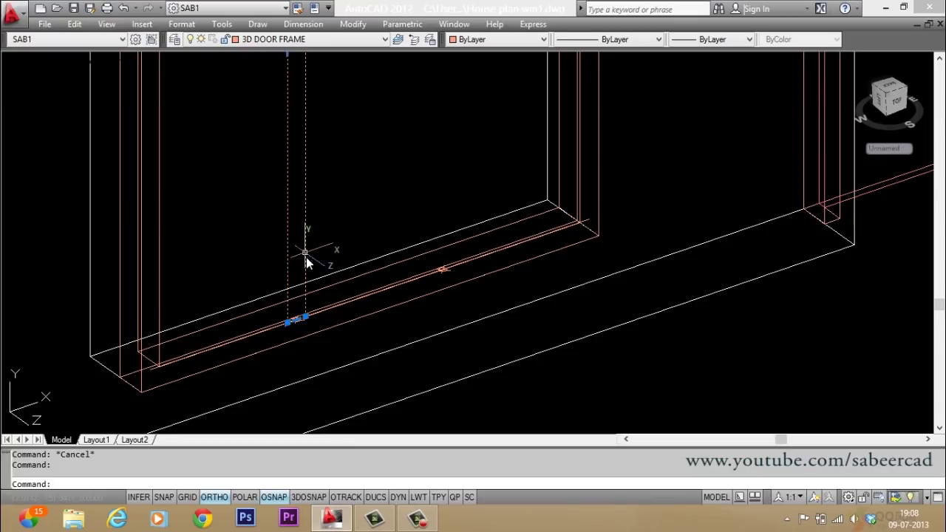
scroll(309, 316, "up", 2)
scroll(320, 313, "down", 2)
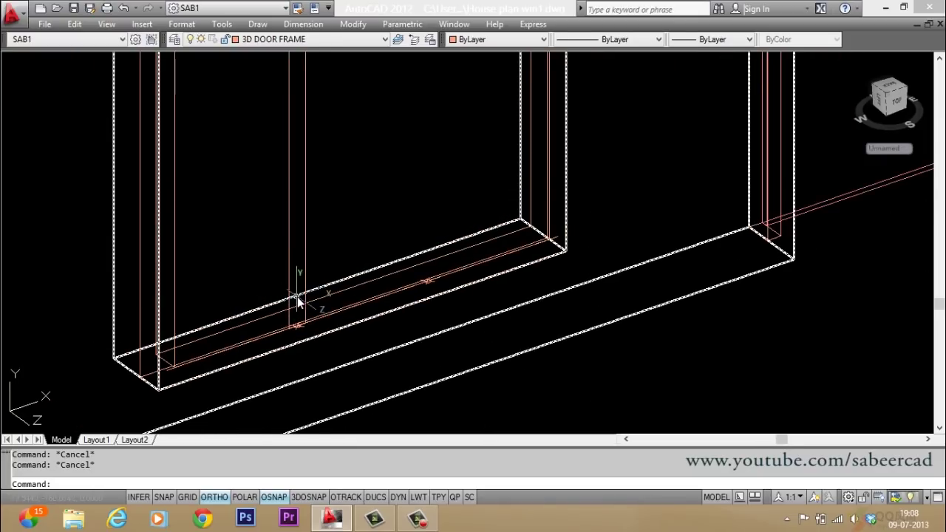
- Extrude the closed bar outline by -10 and check the resulting solid
type("EXT")
key("Return")
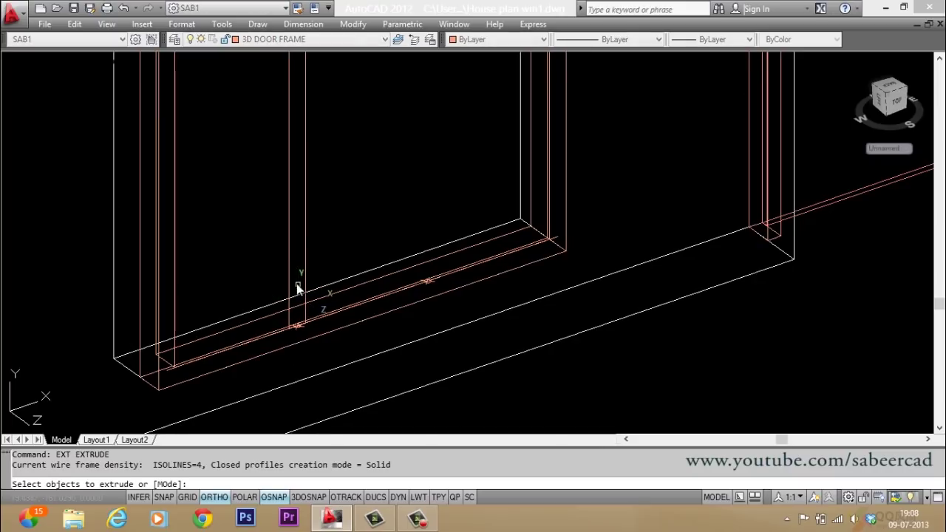
left_click(290, 280)
key("Return")
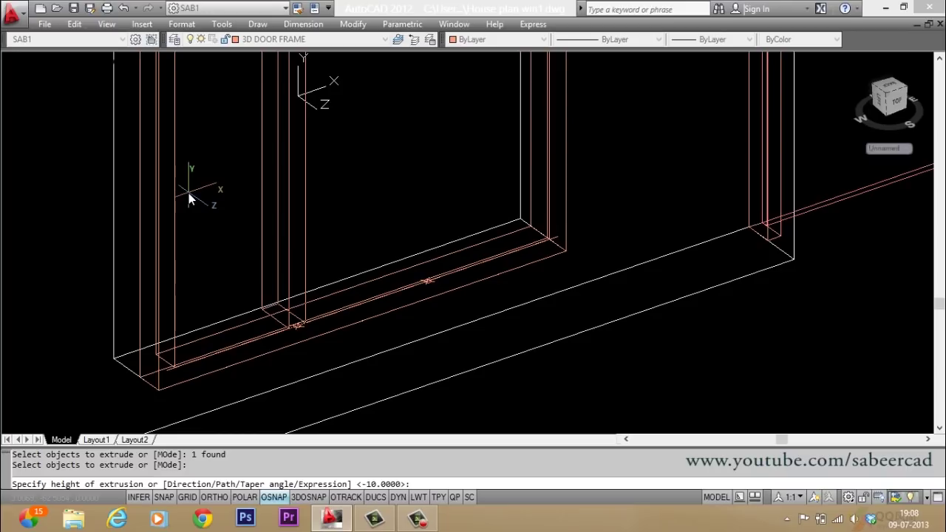
key("Return")
key("Escape")
key("Escape")
scroll(260, 318, "down", 2)
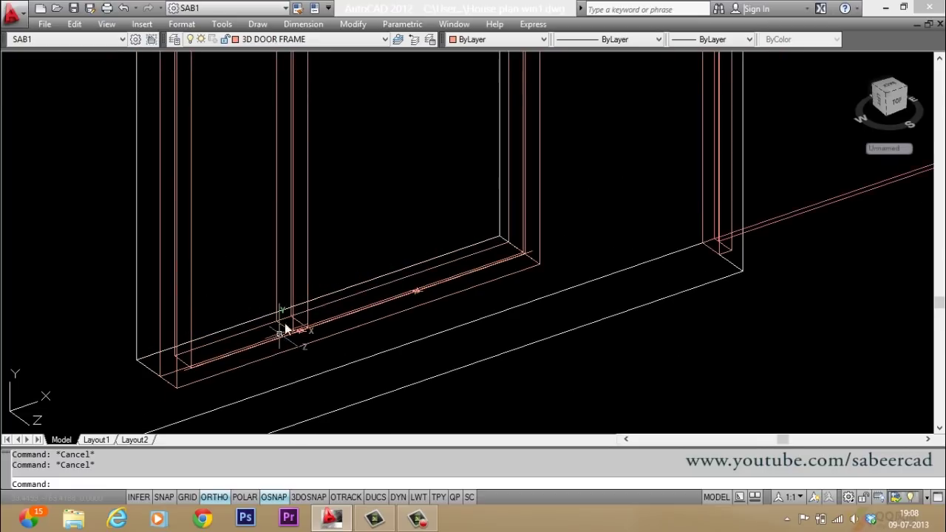
left_click(307, 317)
scroll(307, 317, "up", 2)
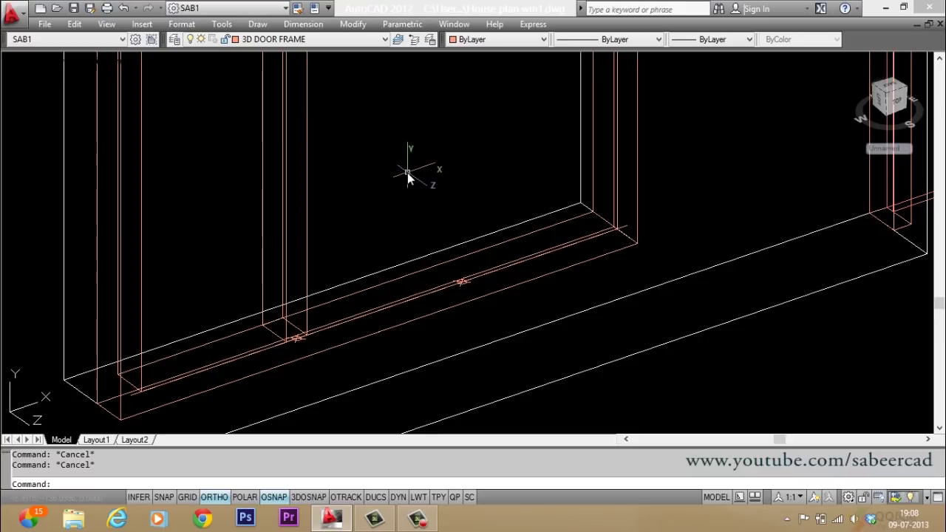
- Copy the bar solid from one sill node to the next, snapping to nodes
type("cp")
key("Return")
left_click(376, 205)
left_click(212, 251)
key("Return")
scroll(282, 363, "up", 3)
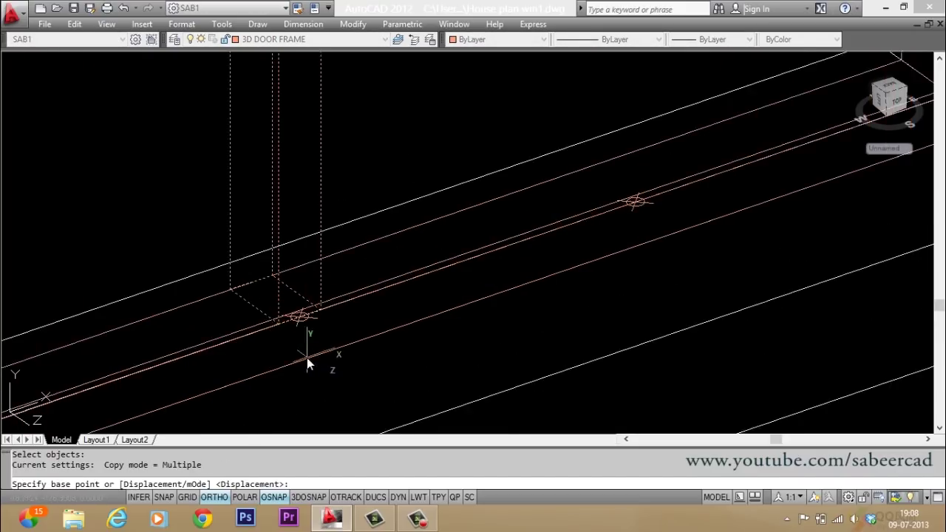
right_click(241, 192, "shift")
left_click(273, 423)
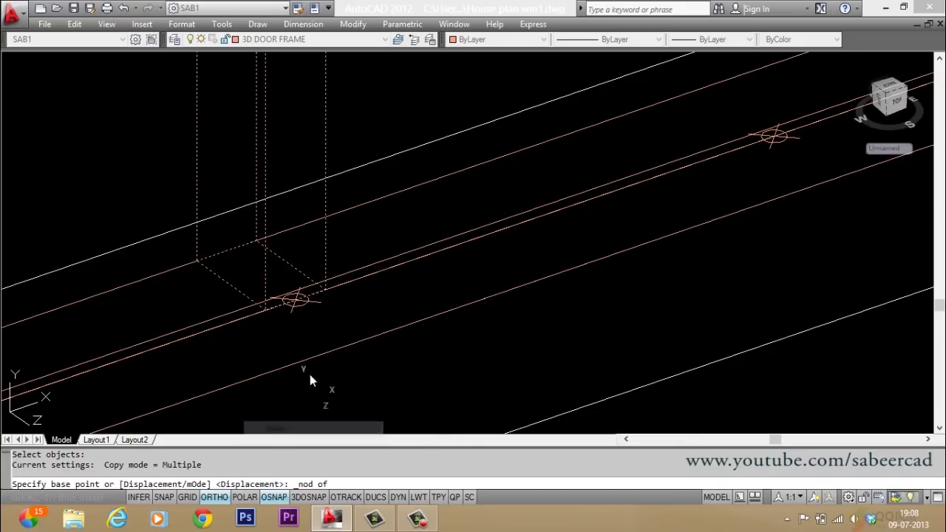
left_click(298, 306)
scroll(151, 357, "down", 2)
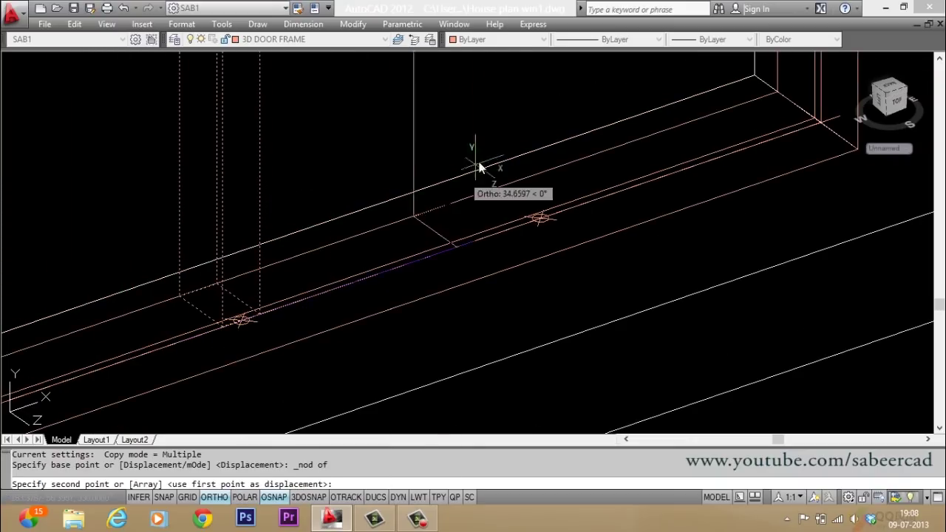
left_click(542, 223)
key("Return")
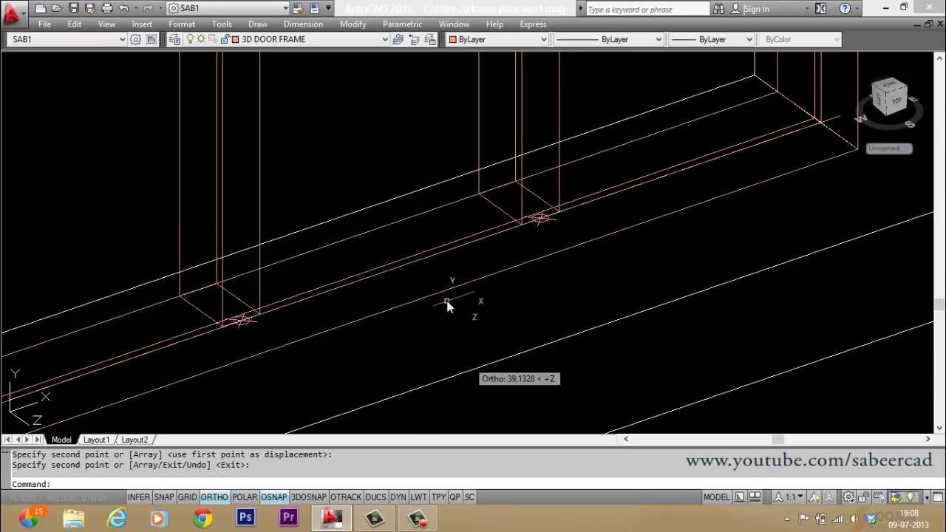
scroll(444, 311, "up", 3)
scroll(451, 273, "down", 2)
scroll(450, 268, "up", 4)
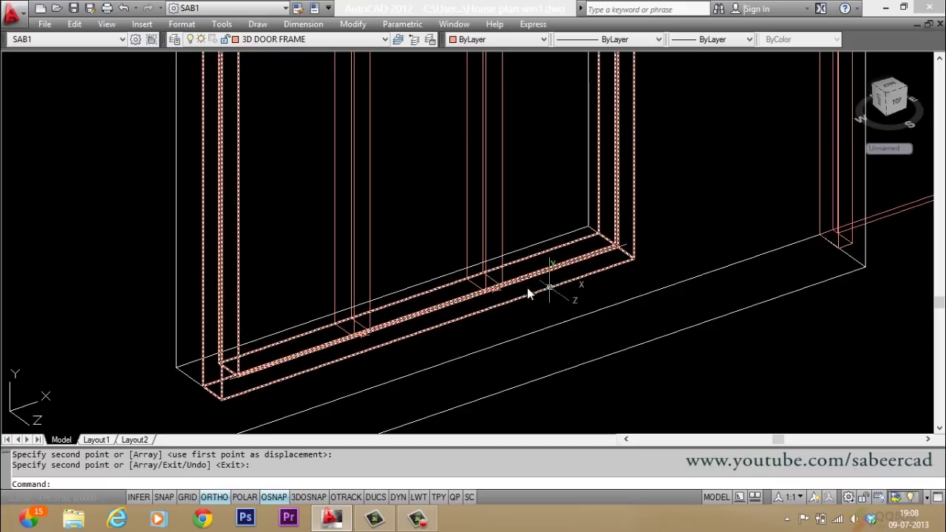
- Window-select and erase the bottom rail line and its two division markers
type("E")
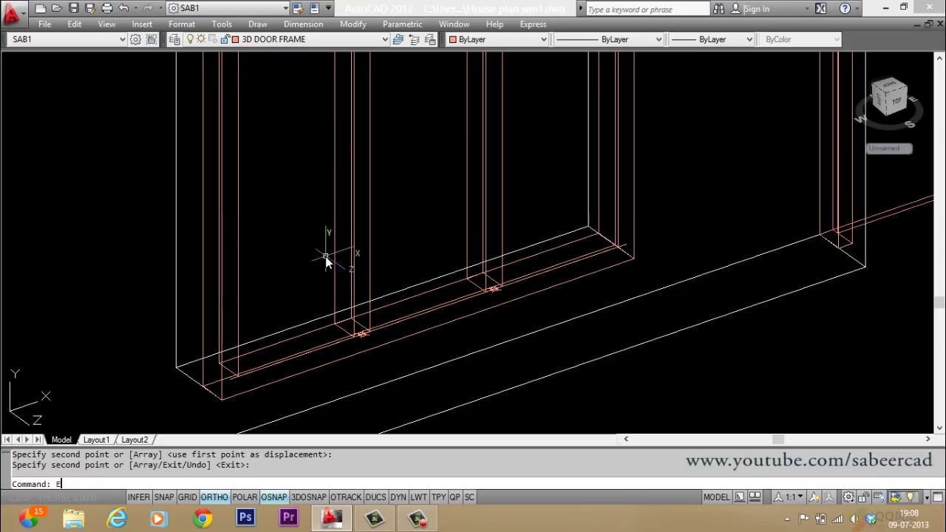
key("Return")
left_click(127, 141)
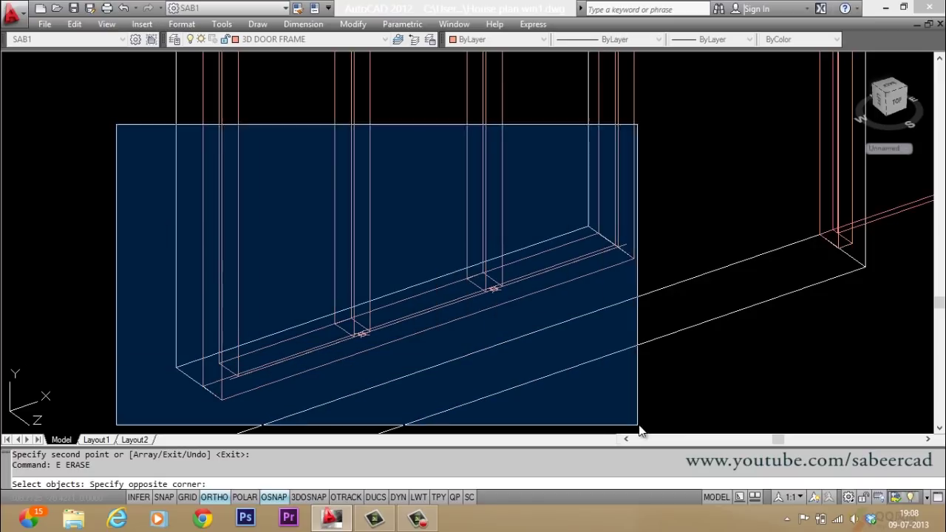
left_click(659, 412)
key("Return")
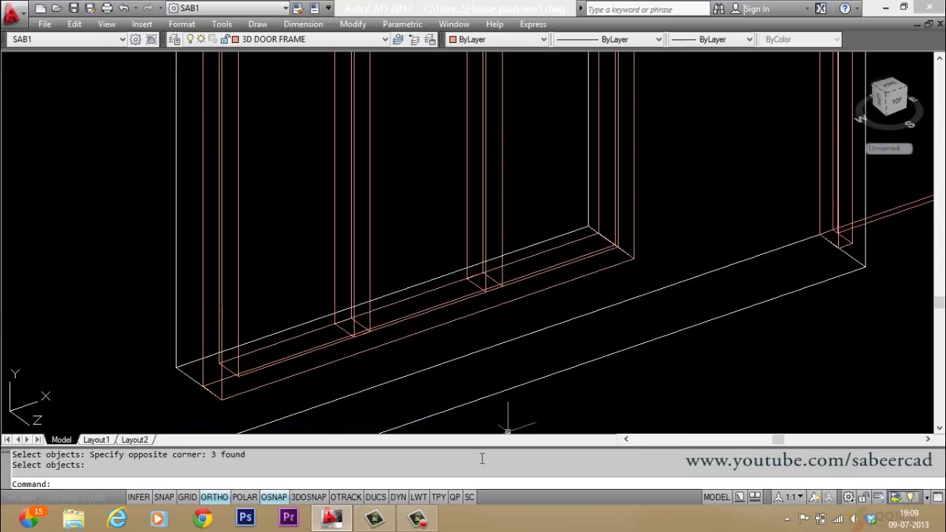
scroll(473, 410, "down", 5)
scroll(463, 339, "up", 3)
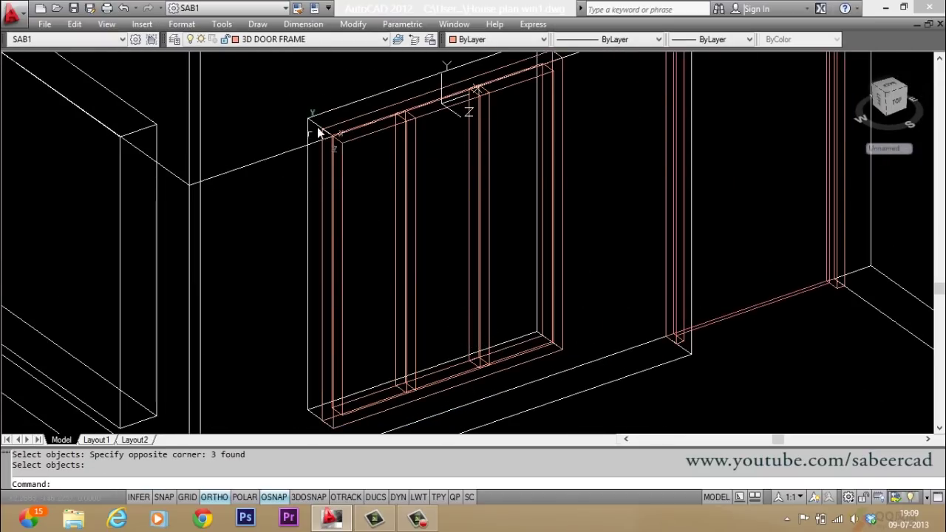
- Union the outer frame with the left and right mullion bars into one solid
key("Escape")
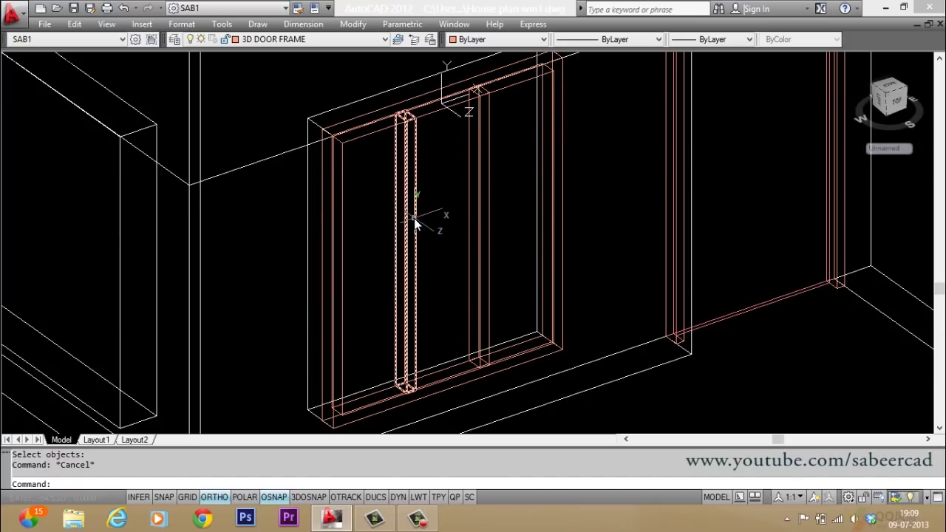
type("UNION")
key("Return")
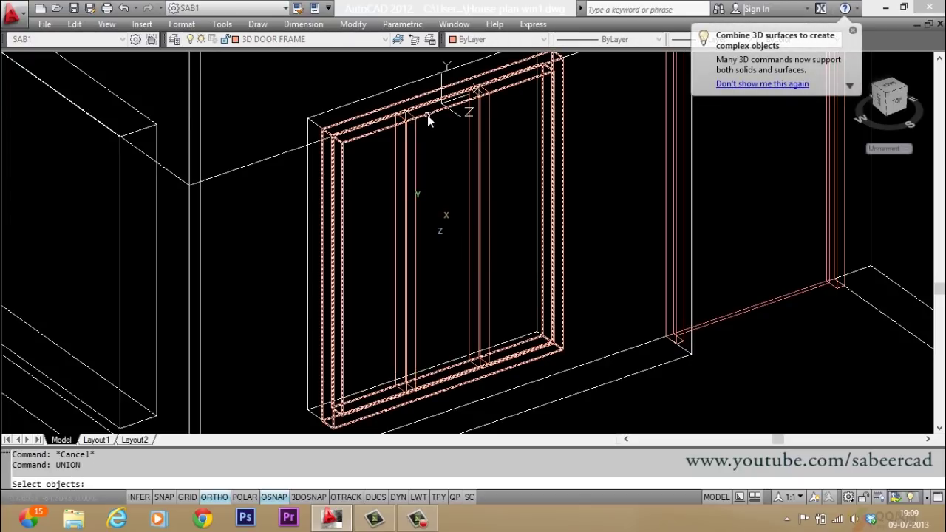
left_click(428, 117)
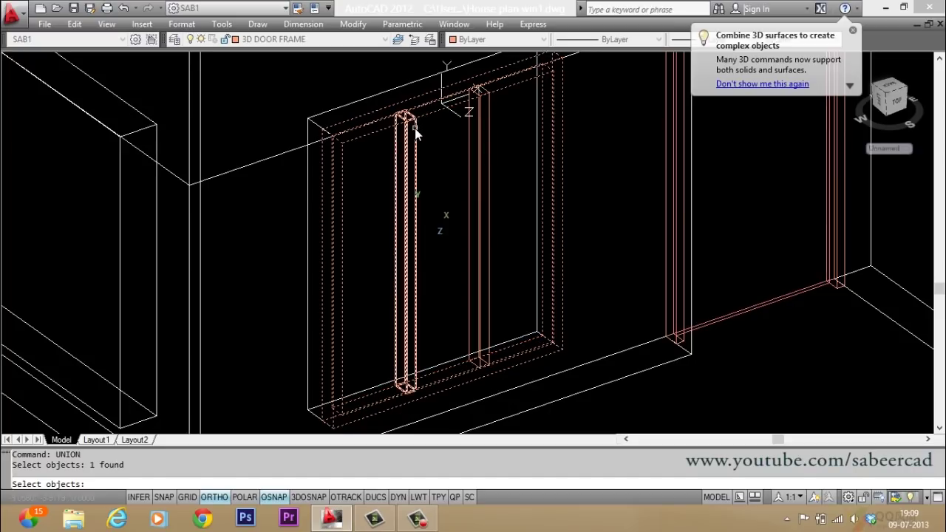
left_click(415, 128)
left_click(489, 124)
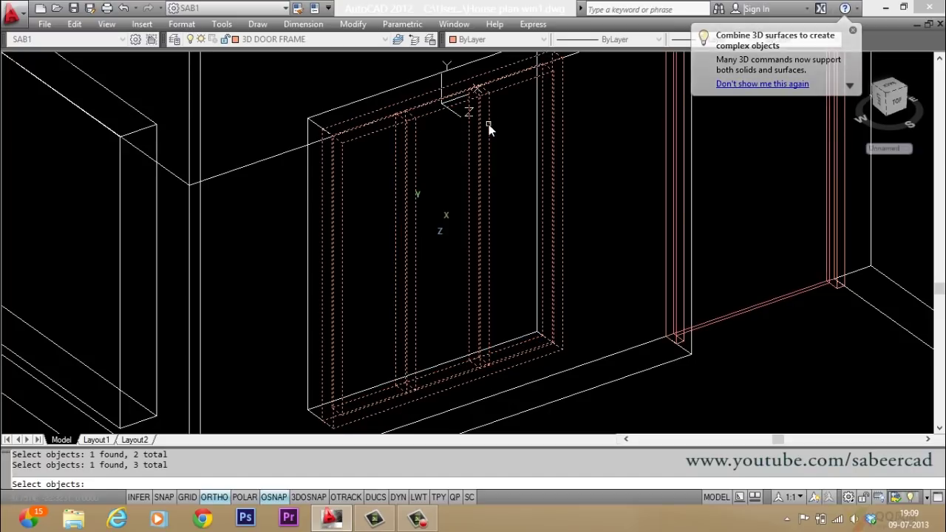
key("Return")
key("Escape")
key("Escape")
- Apply SHADE flat shading to view the merged frame
type("SHADE")
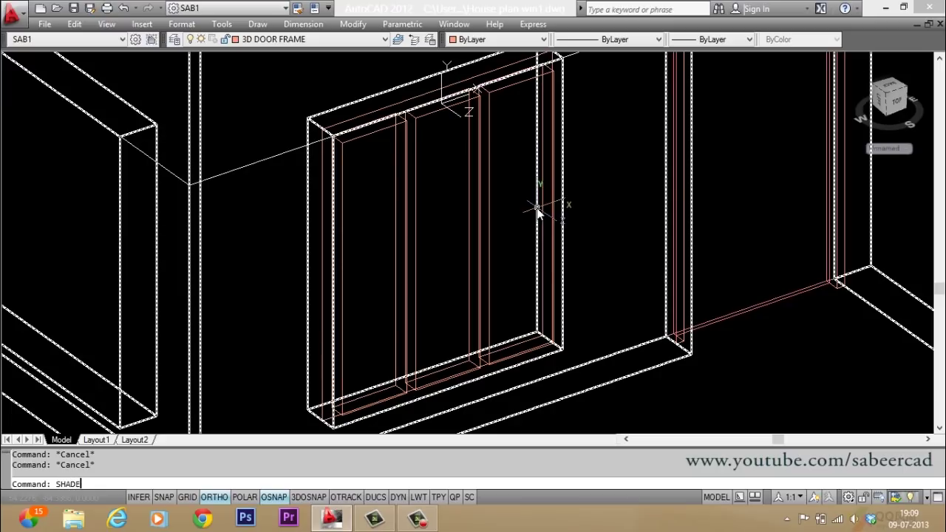
key("Return")
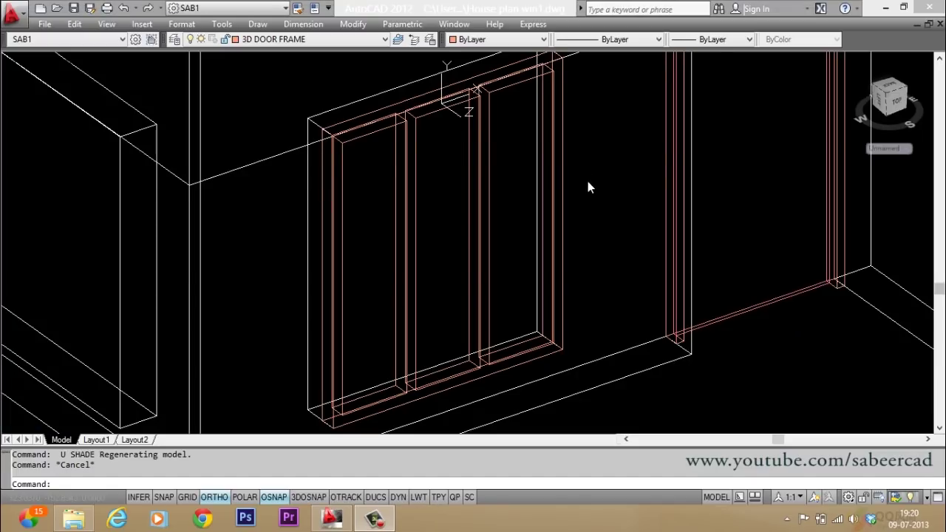
left_click(365, 185)
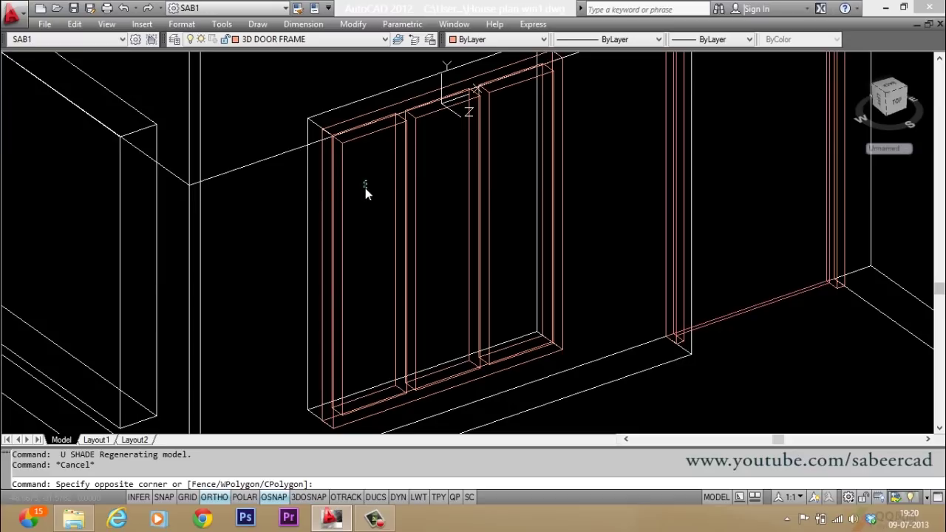
key("Escape")
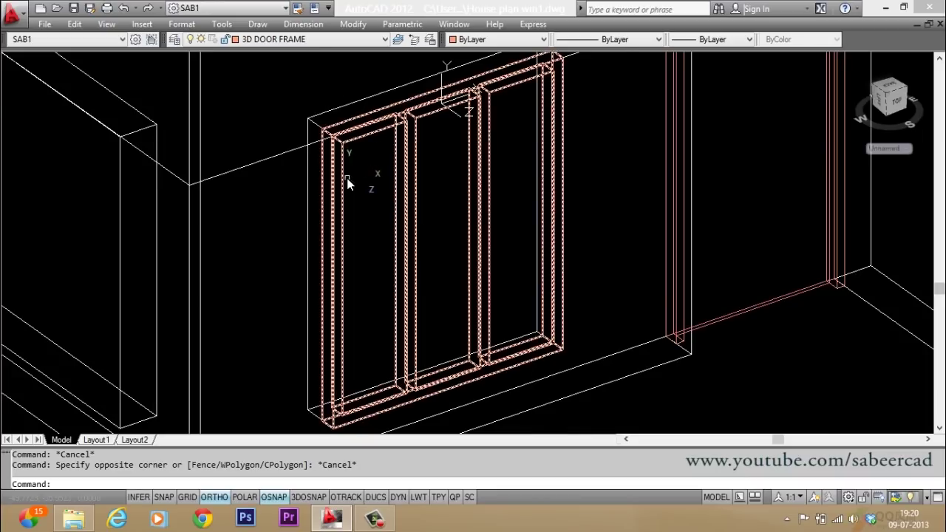
scroll(349, 178, "up", 2)
- Draw a polyline through the four inner corners of the left opening
type("pl")
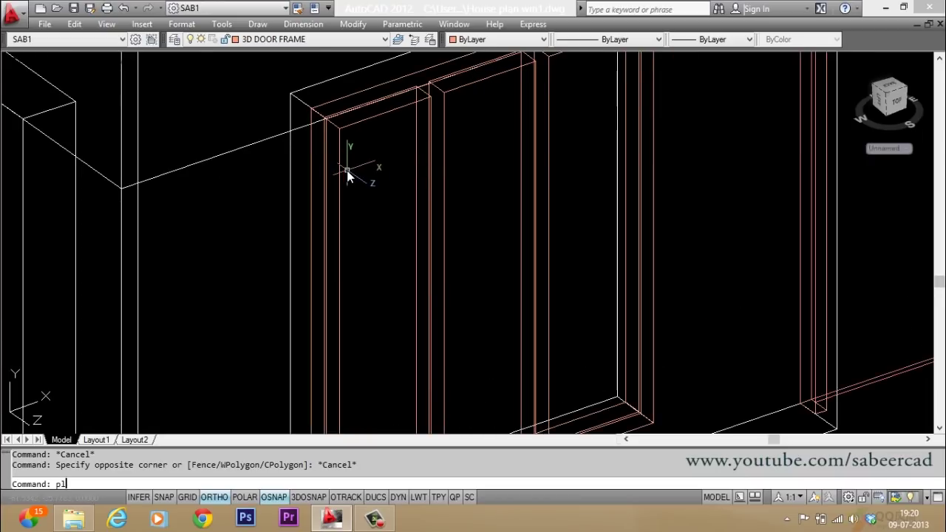
key("Return")
left_click(340, 127)
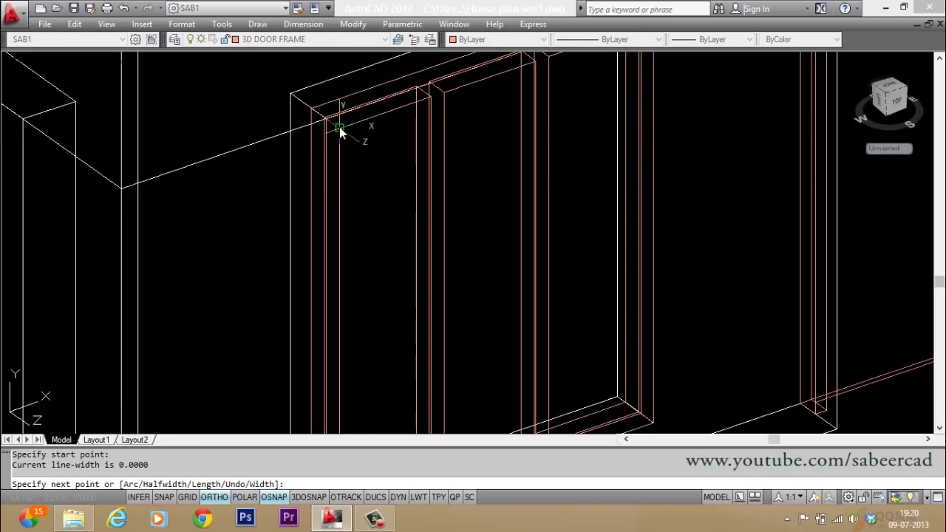
left_click(429, 98)
scroll(428, 98, "down", 3)
scroll(412, 212, "up", 3)
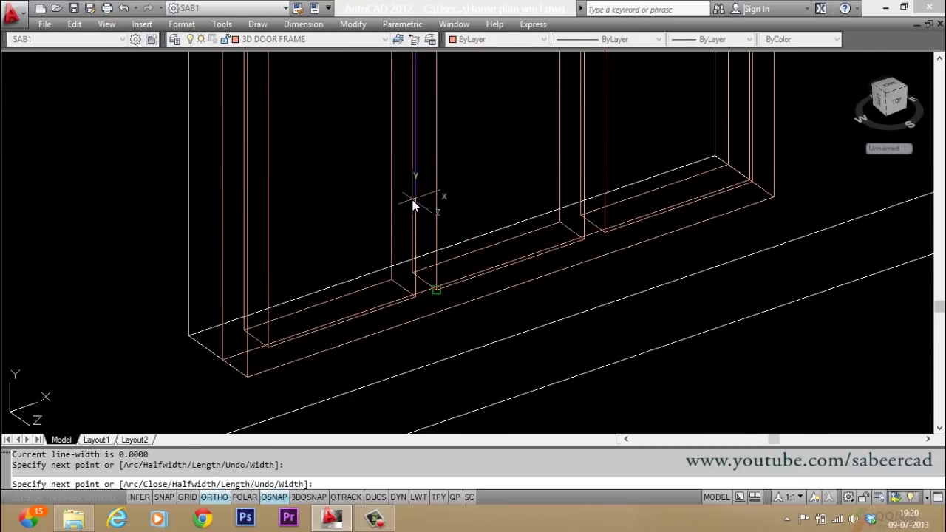
left_click(416, 297)
left_click(285, 343)
scroll(298, 381, "down", 3)
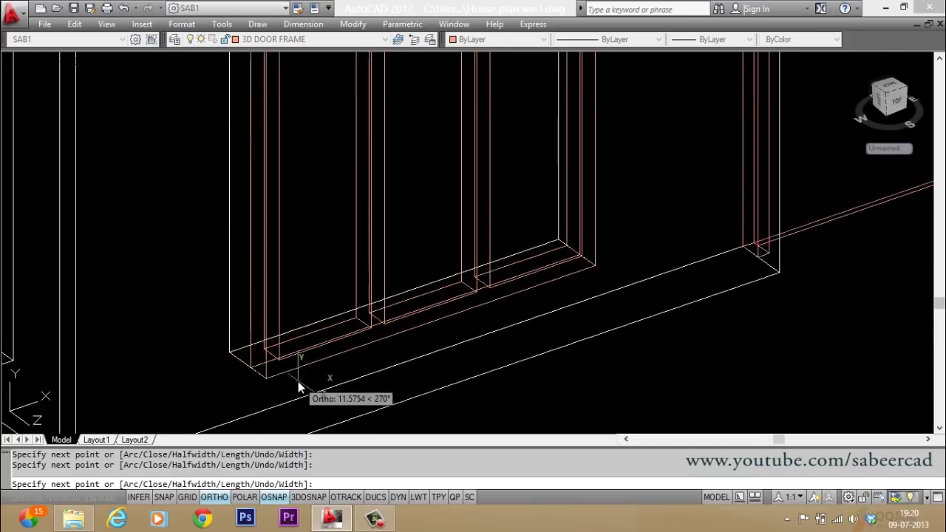
- Close the left-opening polyline into a closed outline and verify it
type("c")
key("Return")
scroll(305, 134, "up", 2)
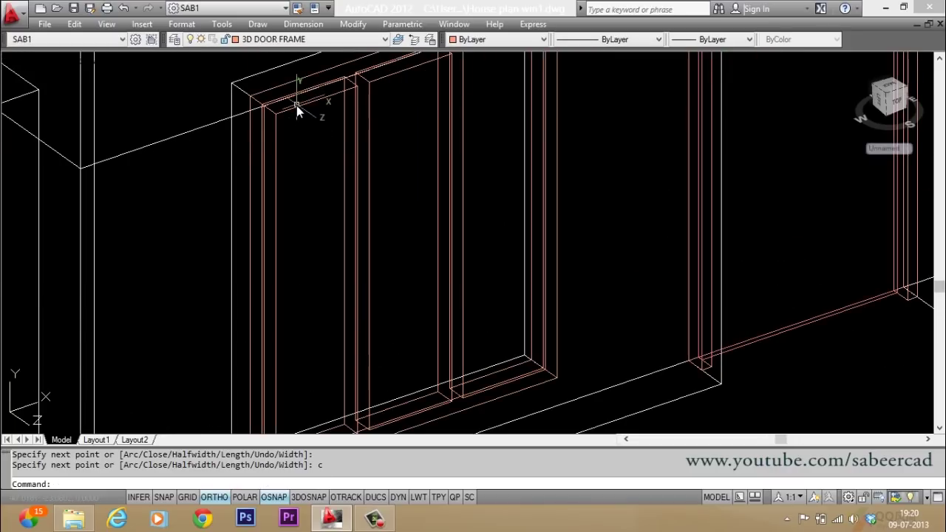
left_click(297, 105)
scroll(299, 111, "down", 2)
scroll(303, 123, "up", 2)
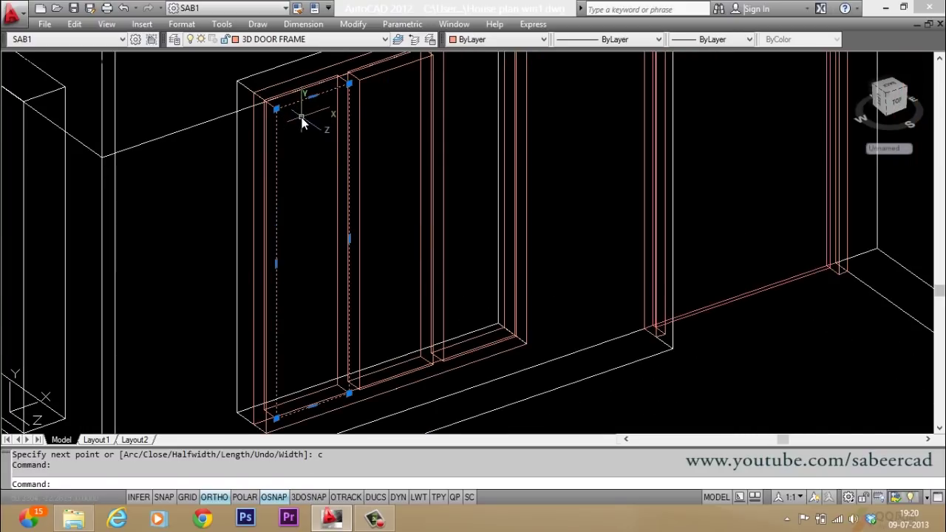
key("Escape")
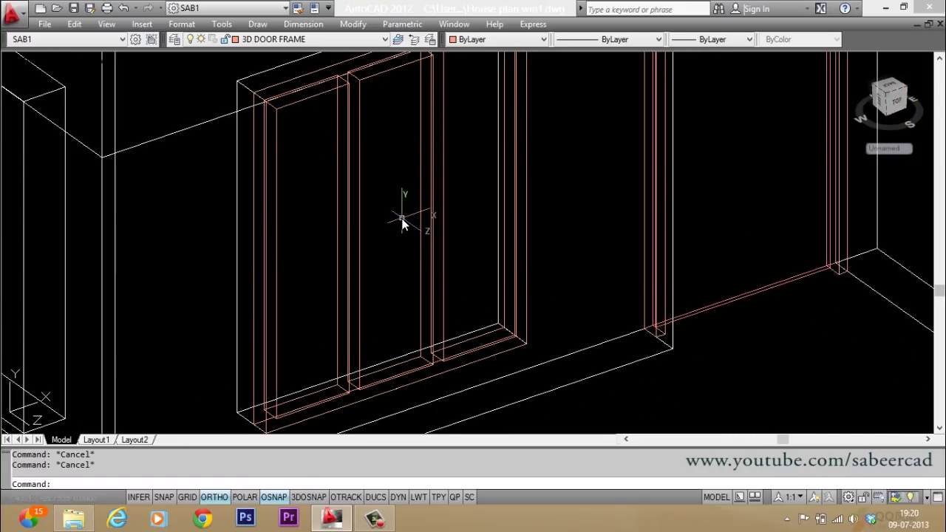
type("O")
key("Return")
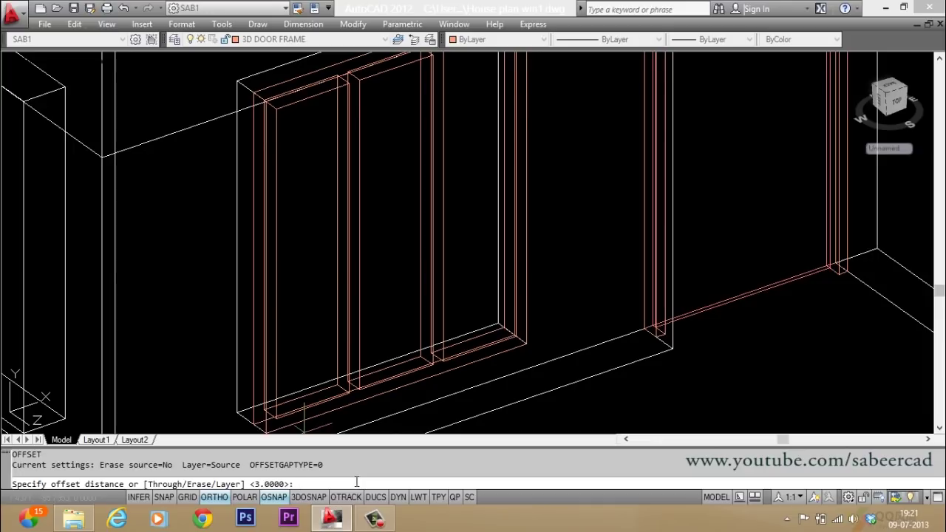
- Offset the left-opening outline 8 units inward
type("8")
key("Return")
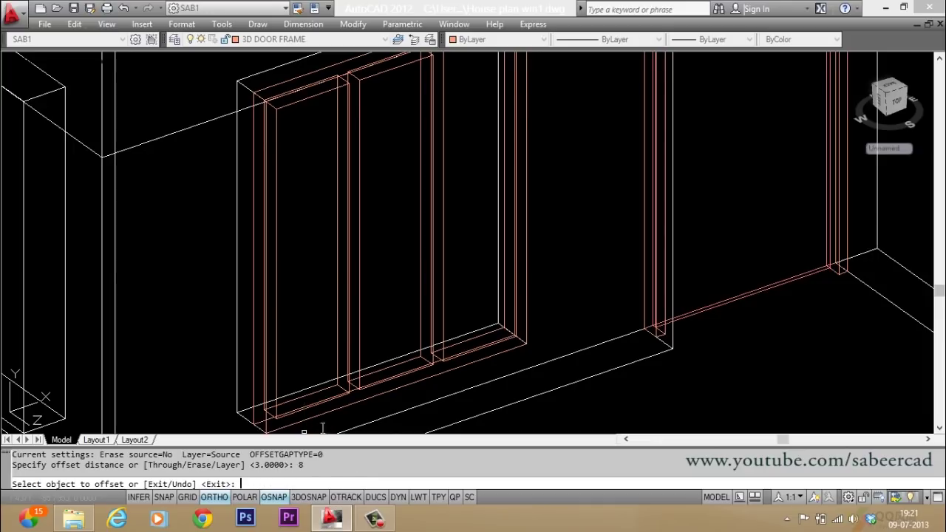
left_click(303, 100)
left_click(309, 140)
key("Escape")
key("Escape")
key("Escape")
scroll(314, 100, "up", 2)
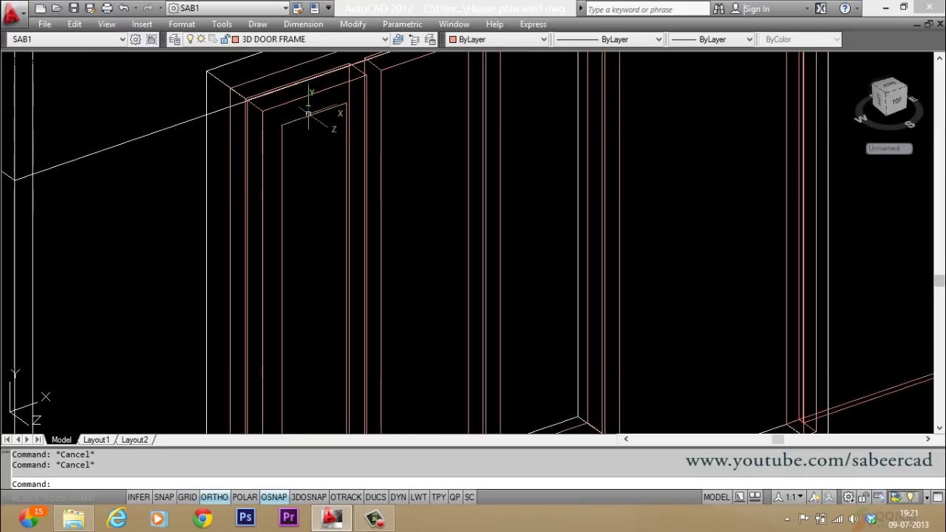
- Extrude both the outer and inner outlines to a height of -2.5
type("ext")
key("Return")
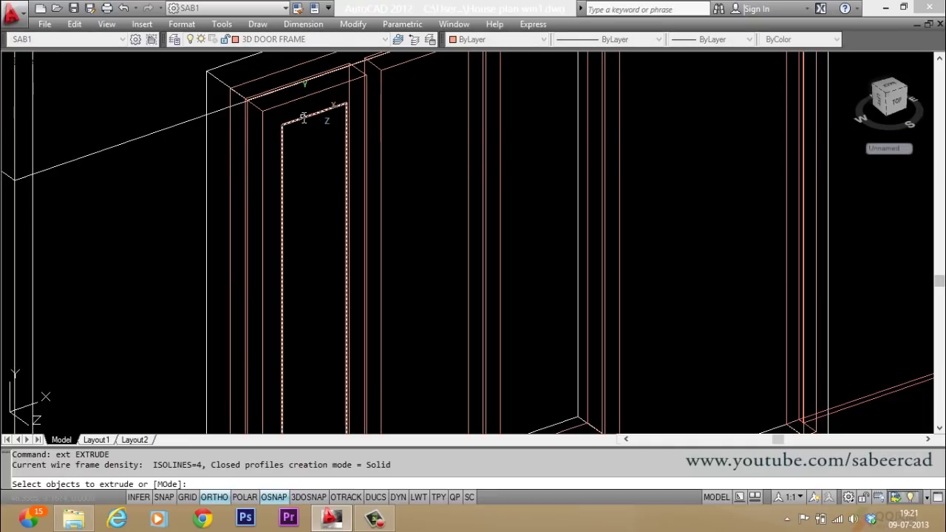
left_click(303, 117)
left_click(304, 100)
key("Return")
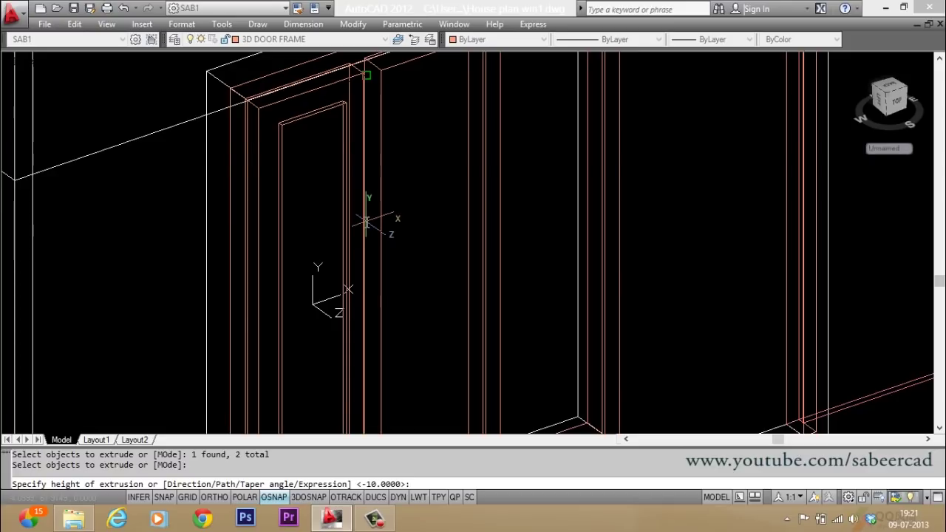
type("2.5")
key("Return")
key("F8")
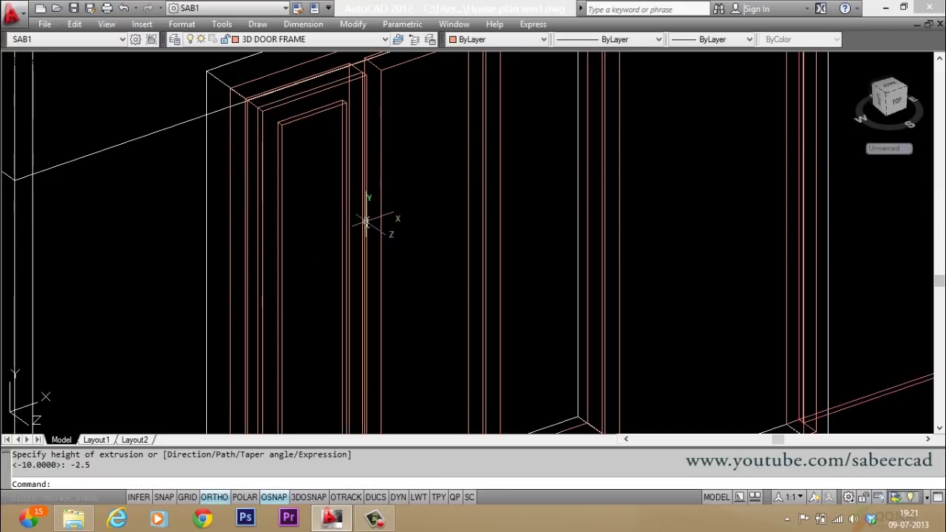
scroll(317, 175, "down", 3)
scroll(321, 175, "up", 3)
- Preview the new sash panel with flat shading, then undo back to wireframe
key("Escape")
key("Escape")
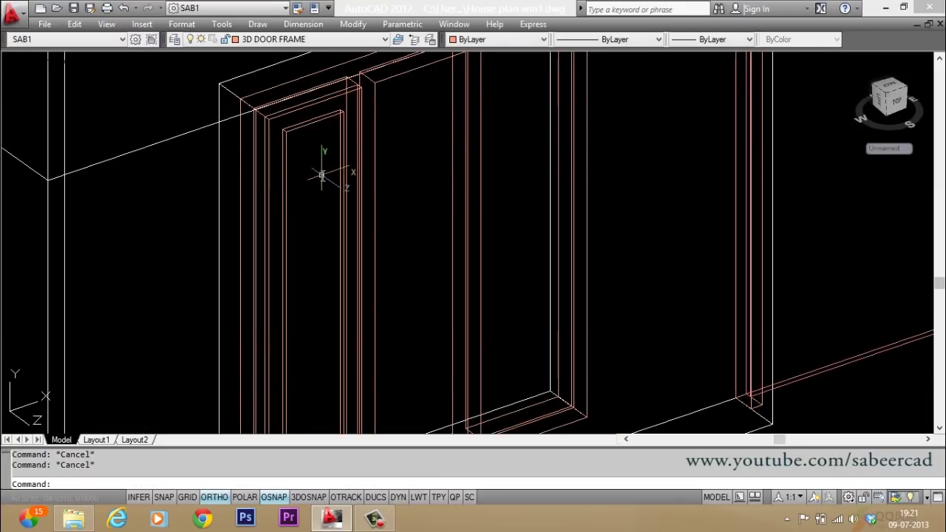
type("shade")
key("Return")
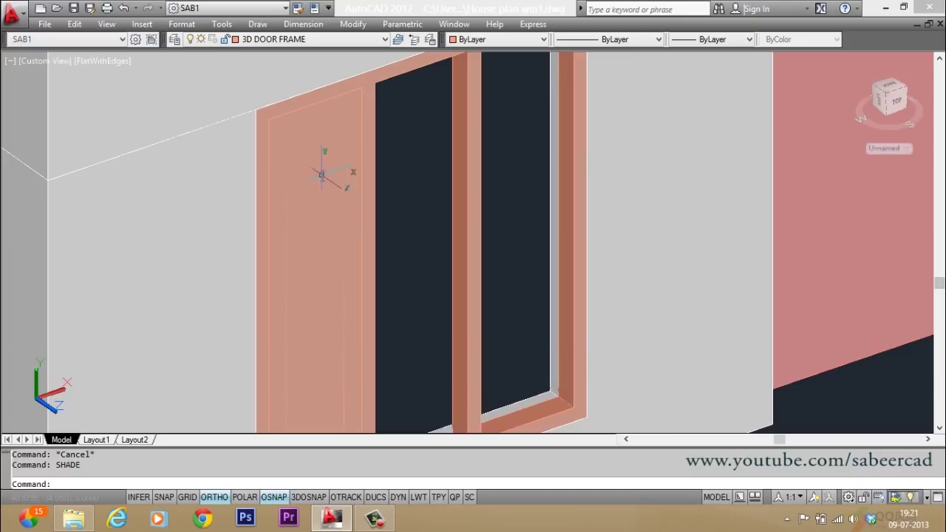
left_click(311, 114)
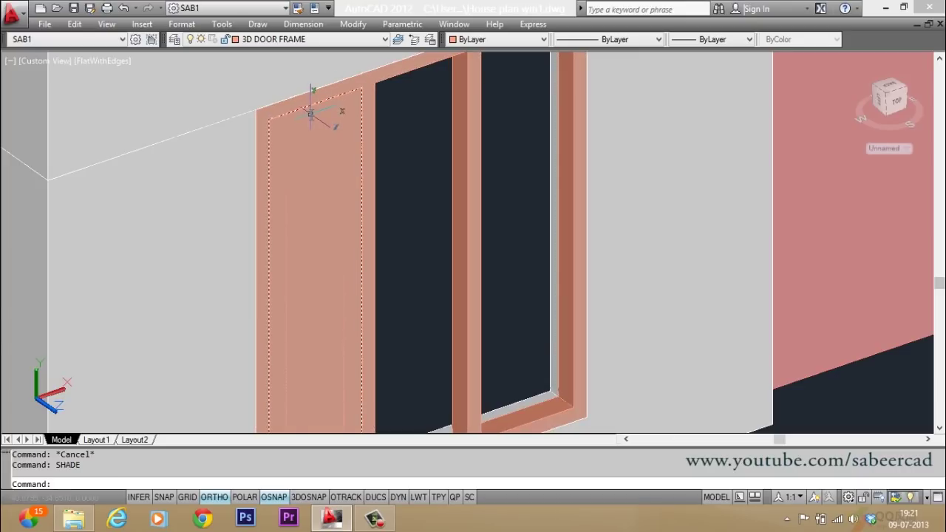
type("u")
key("Return")
key("Escape")
key("Escape")
left_click(311, 115)
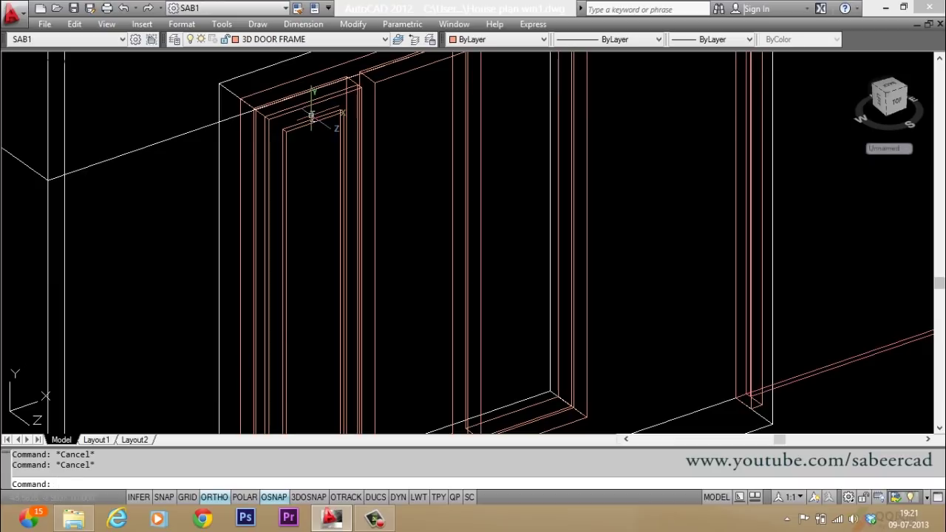
- Subtract the inner panel solid from the outer frame solid with SU
type("su")
key("Return")
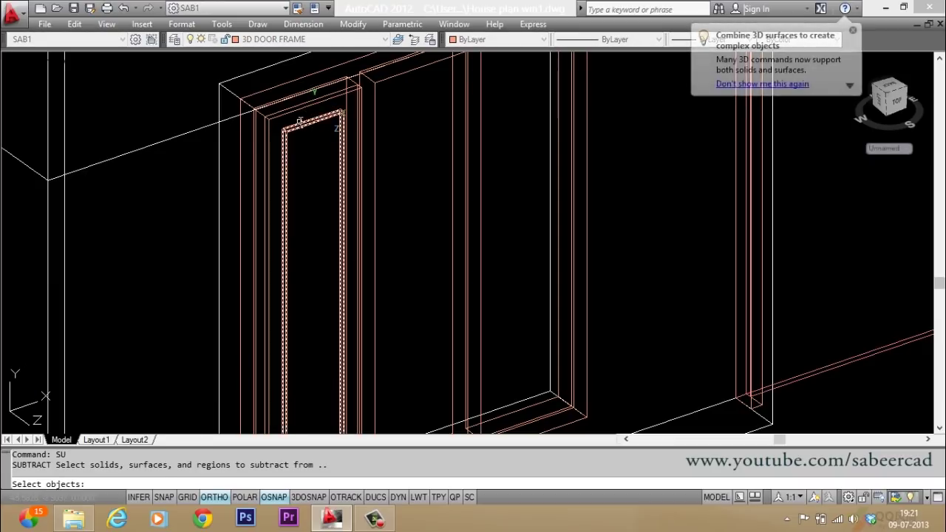
scroll(300, 102, "up", 2)
left_click(297, 96)
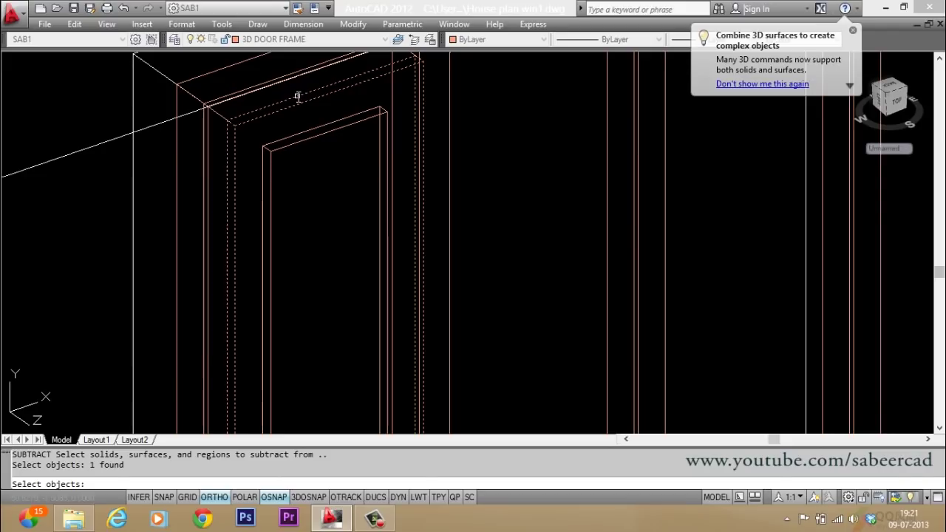
key("Return")
left_click(308, 136)
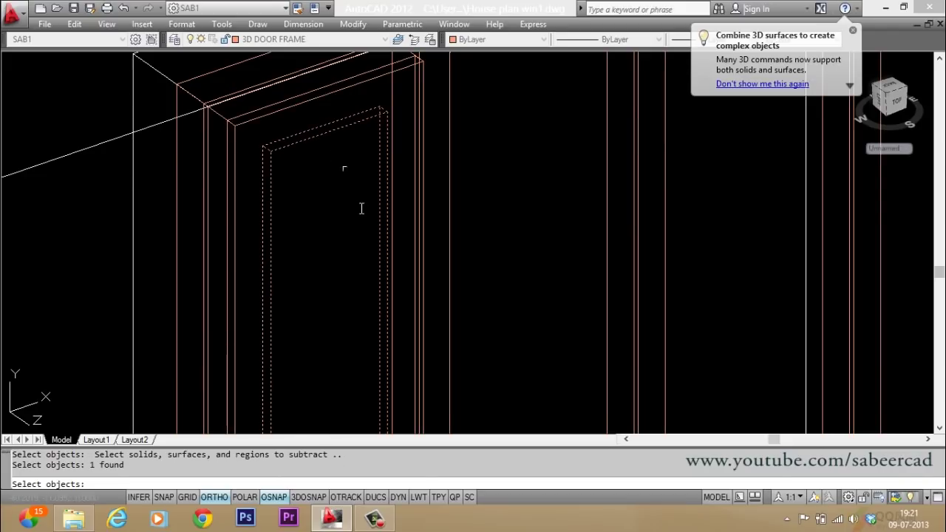
key("Return")
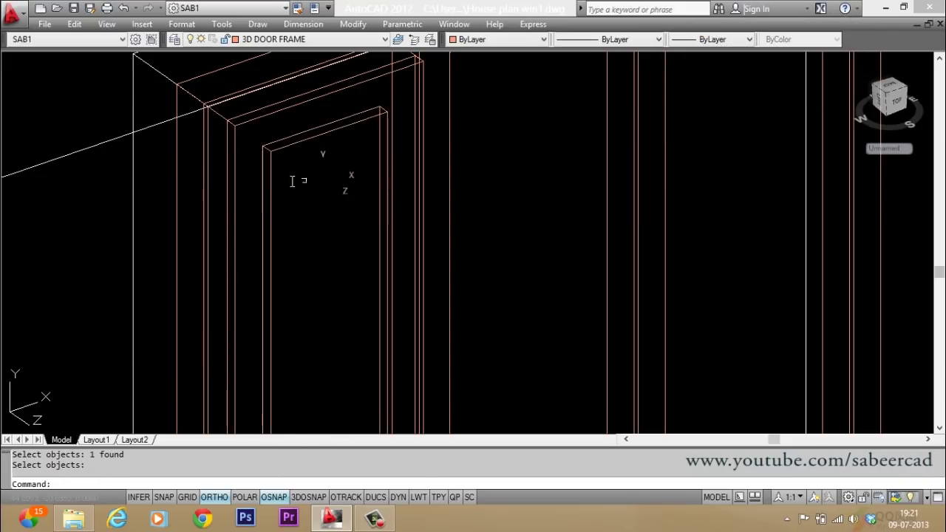
scroll(296, 166, "down", 2)
scroll(293, 144, "down", 2)
key("Escape")
key("Escape")
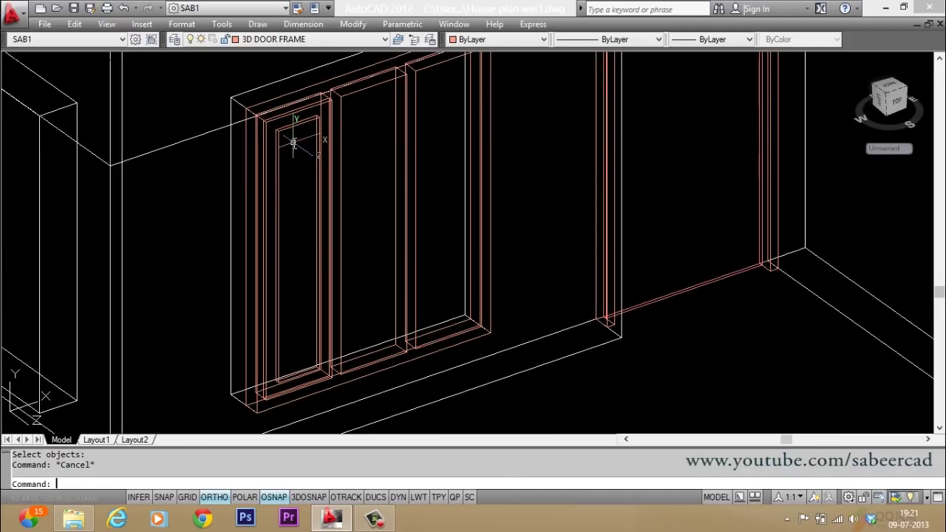
type("shade")
key("Return")
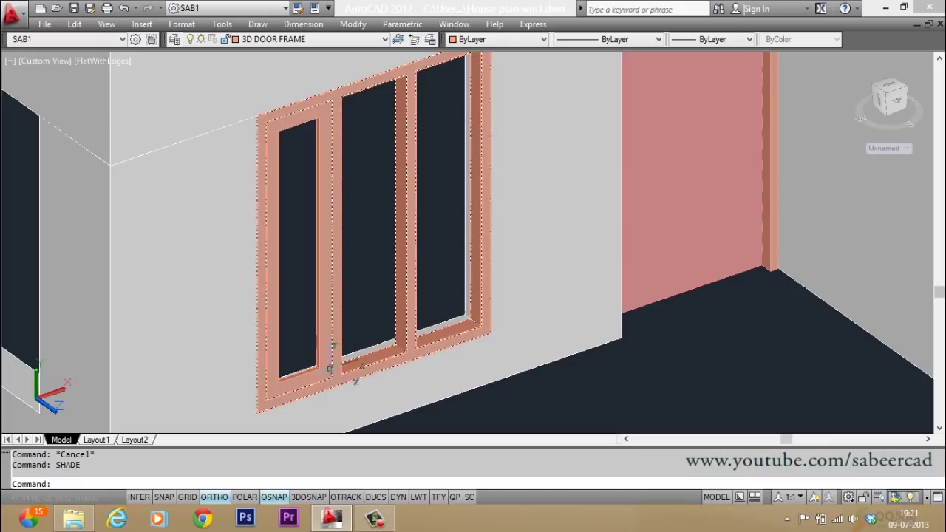
scroll(312, 141, "up", 5)
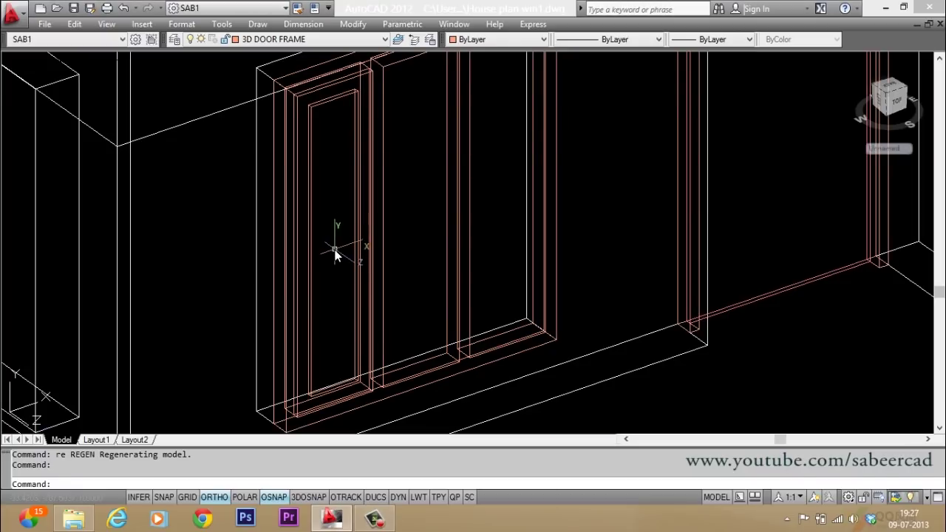
scroll(330, 111, "down", 2)
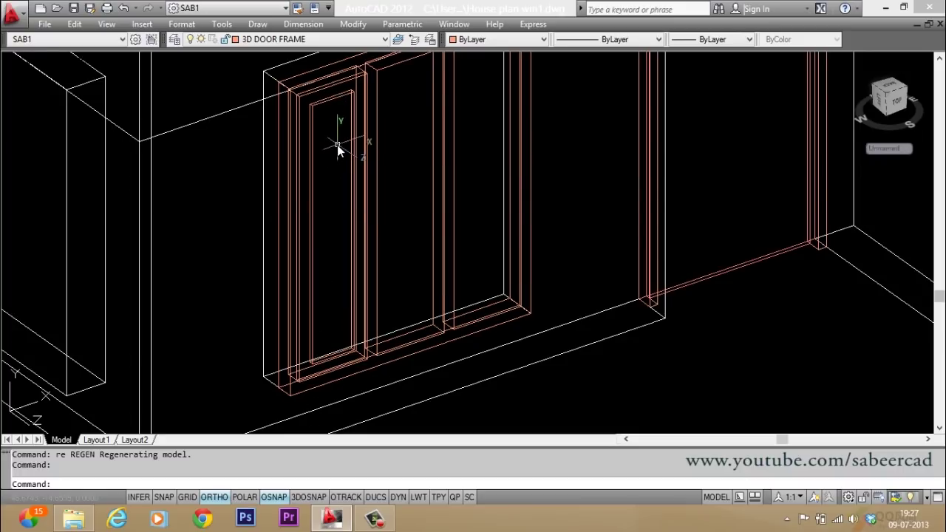
scroll(337, 136, "up", 3)
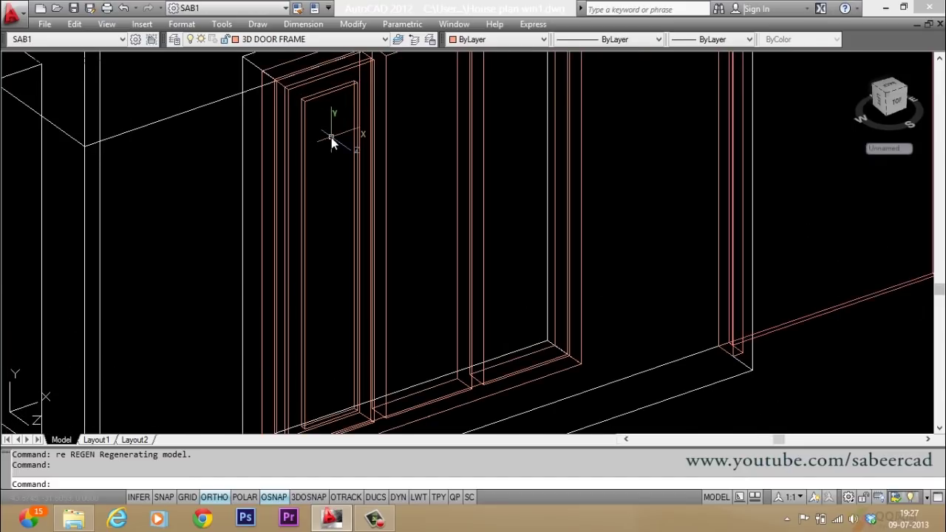
- Draw a vertical polyline from the frame's inner top corner, perpendicular to the bottom rail
type("pl")
key("Return")
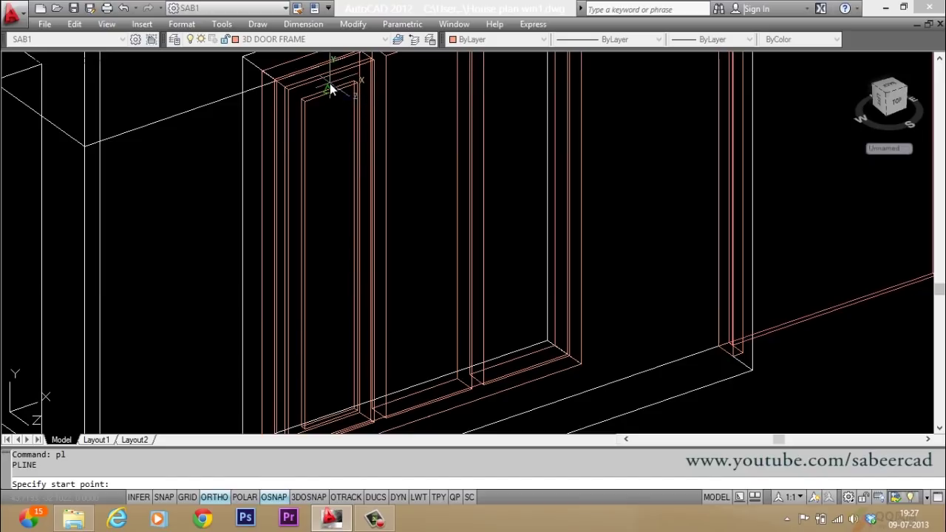
left_click(333, 88)
scroll(317, 222, "down", 3)
scroll(332, 331, "up", 3)
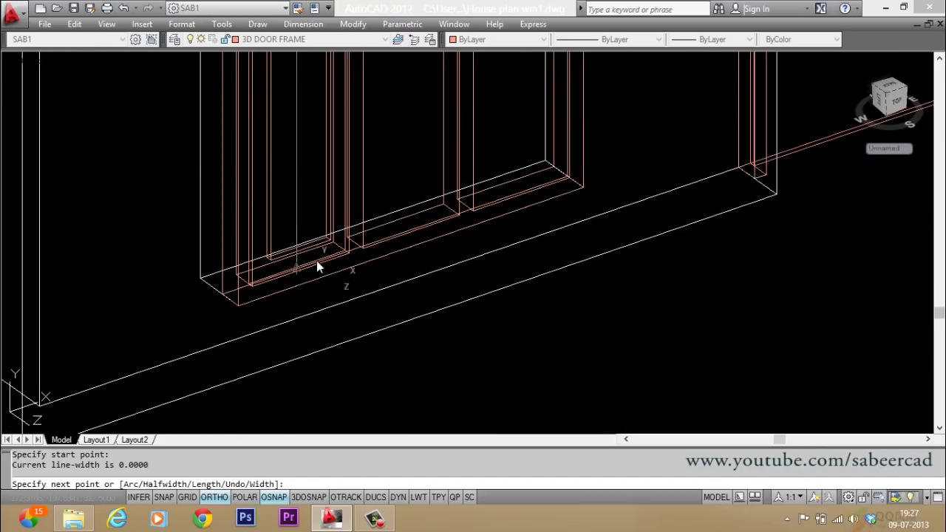
right_click(294, 225, "shift")
left_click(331, 397)
scroll(300, 266, "down", 2)
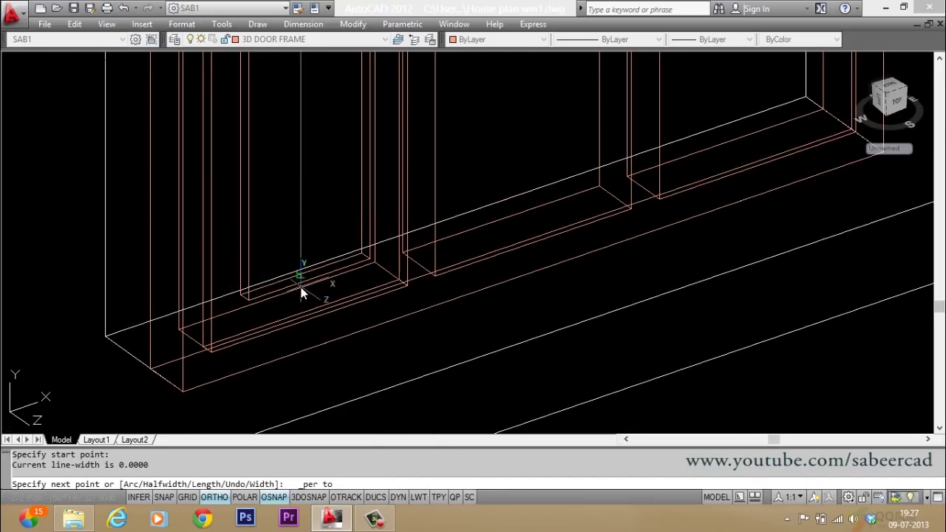
left_click(308, 277)
key("Return")
scroll(318, 340, "down", 3)
scroll(325, 347, "up", 5)
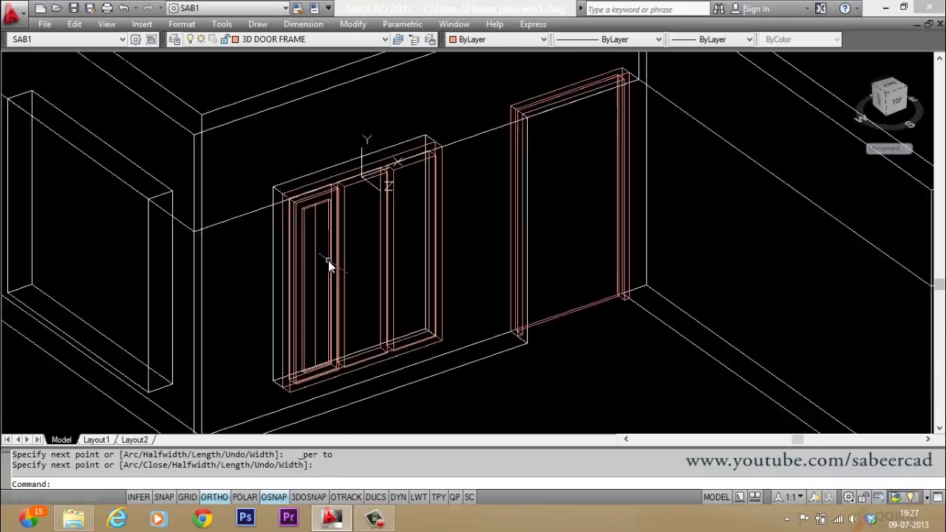
key("Escape")
key("Escape")
- Offset the vertical line 1.5 to form the glazing bar's second edge
type("o")
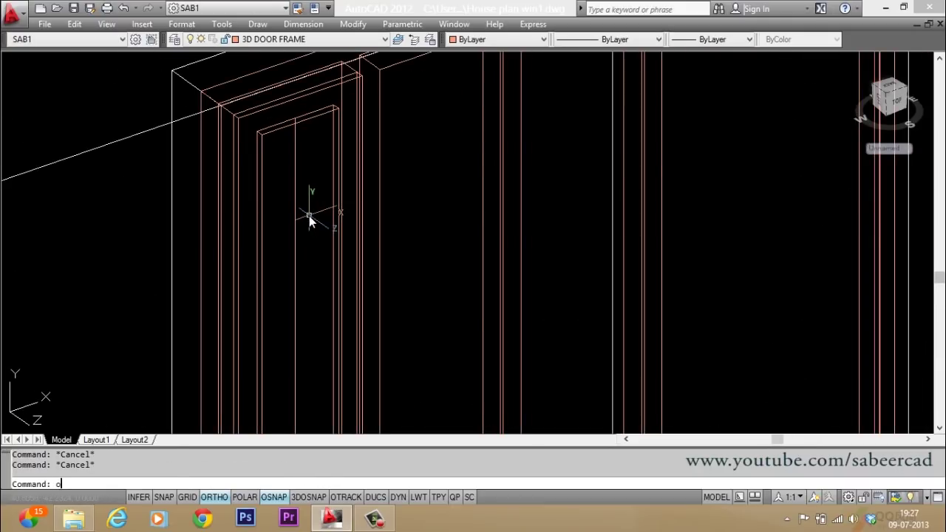
key("Return")
type("1.5")
key("Return")
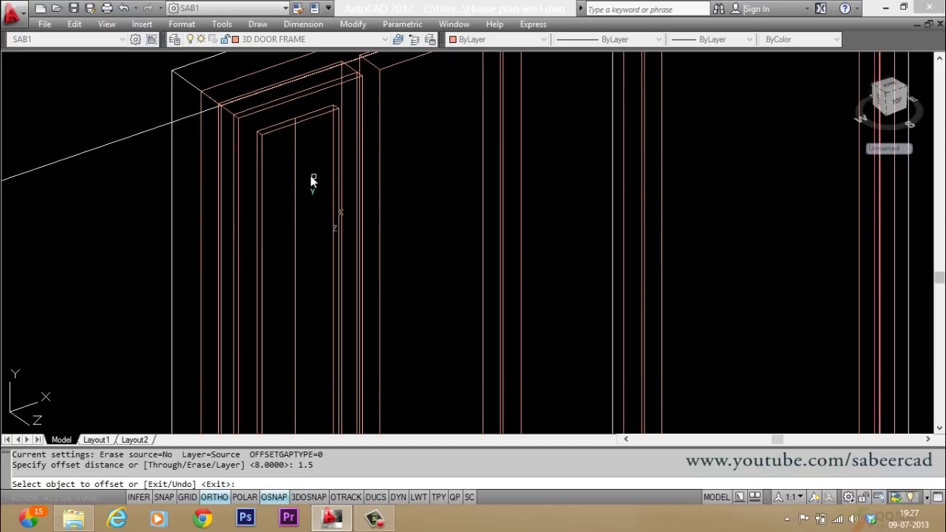
left_click(294, 165)
left_click(289, 167)
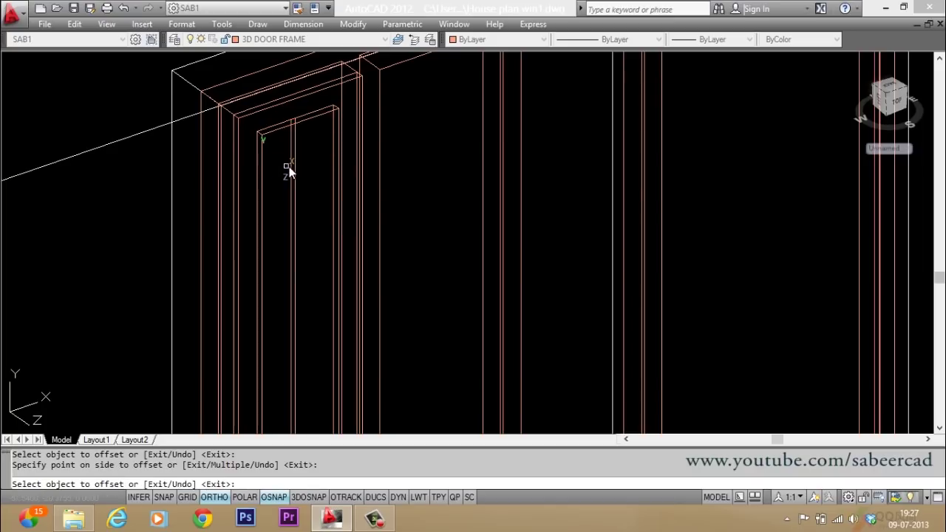
left_click(298, 152)
scroll(305, 143, "up", 2)
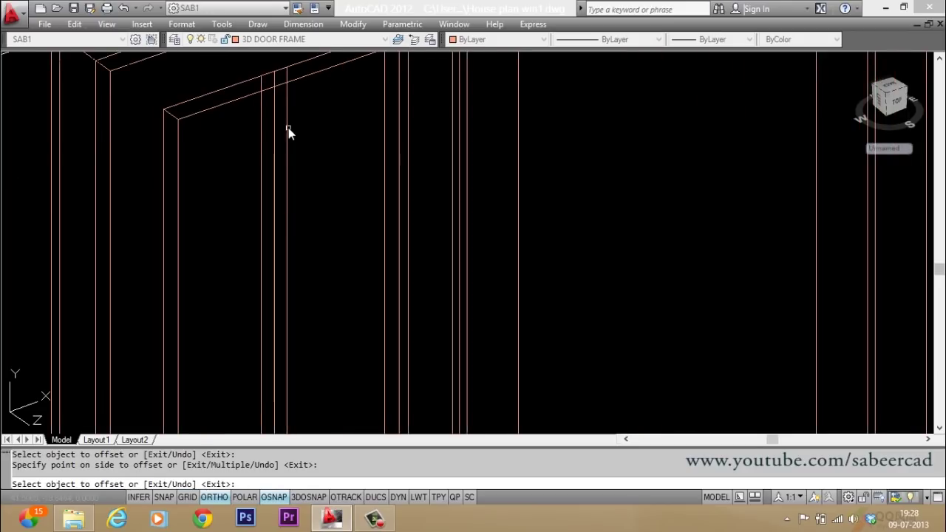
key("Escape")
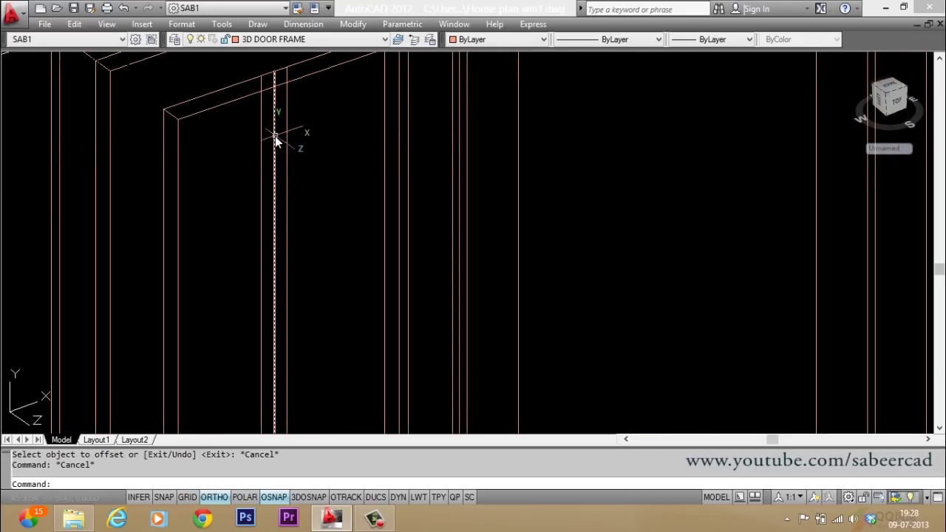
key("Escape")
type("e")
key("Return")
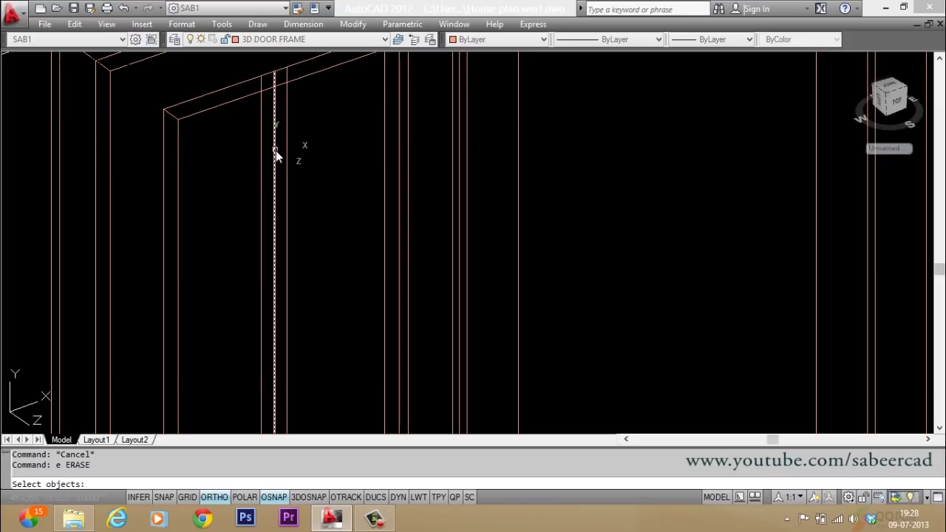
key("Escape")
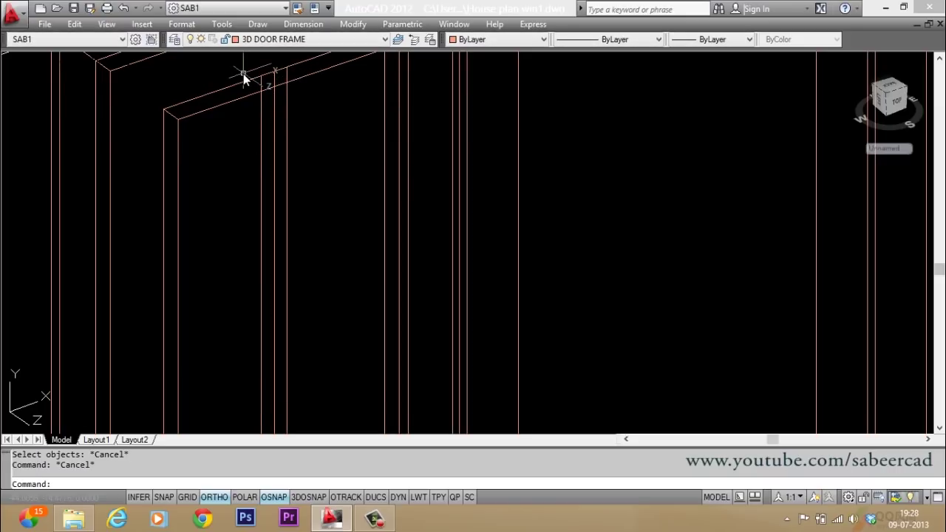
- Draw a short polyline across the top between the two bar edges
type("pl")
key("Return")
left_click(262, 75)
left_click(286, 73)
key("Return")
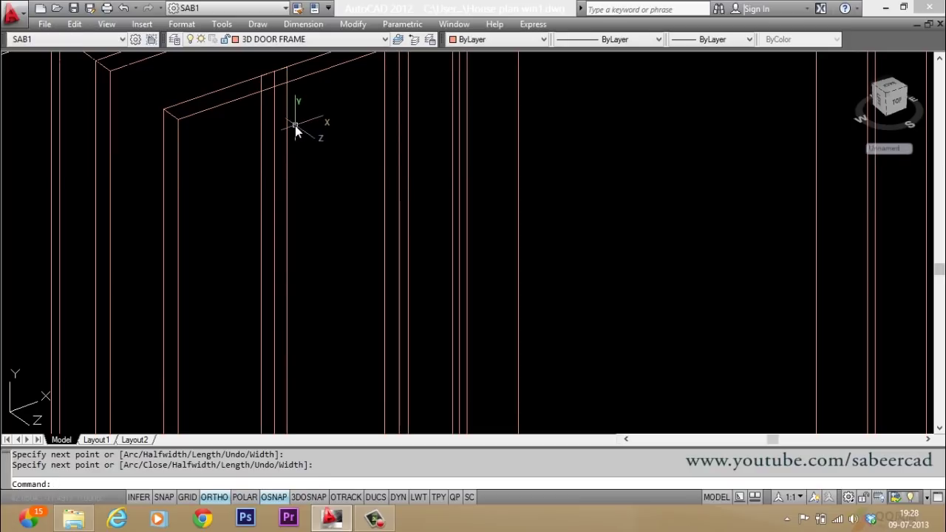
- Join the bar lines with PEDIT and close them into one polyline
type("pedit")
key("Return")
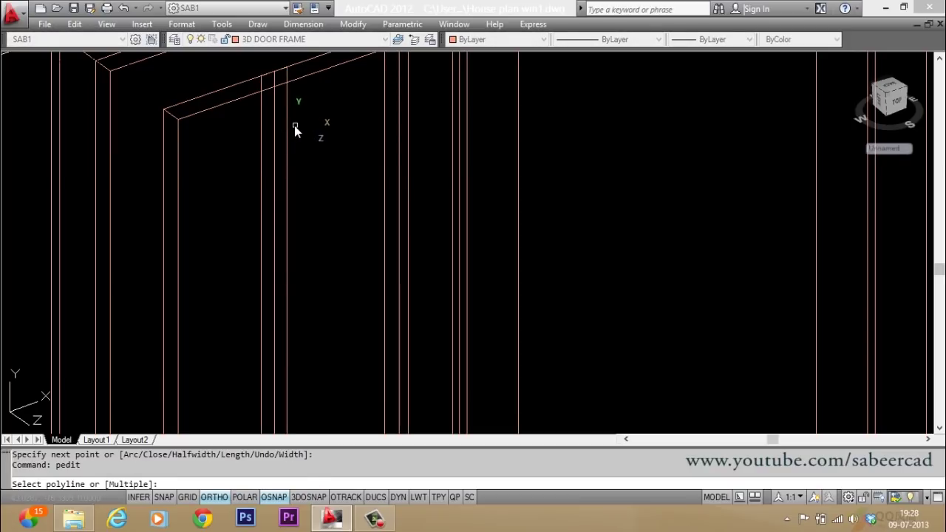
left_click(288, 119)
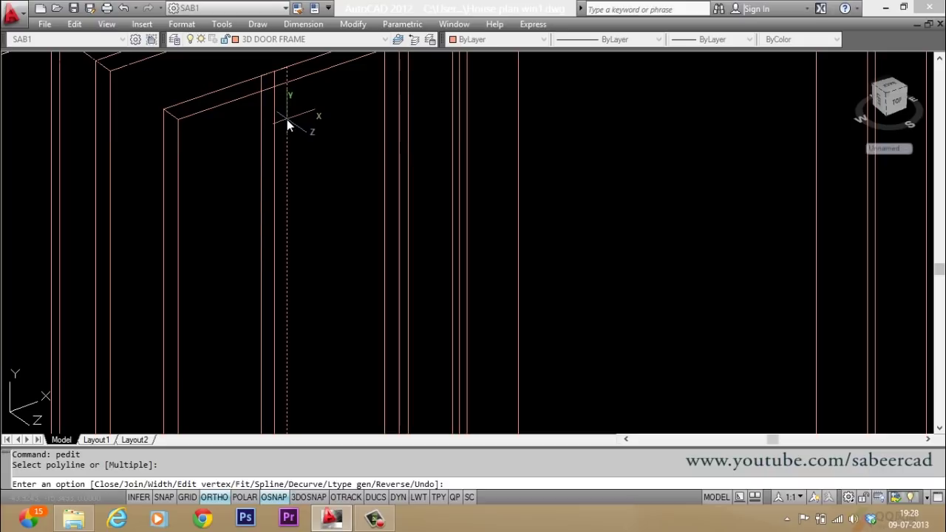
type("j")
key("Return")
left_click(251, 62)
left_click(305, 102)
left_click(260, 134)
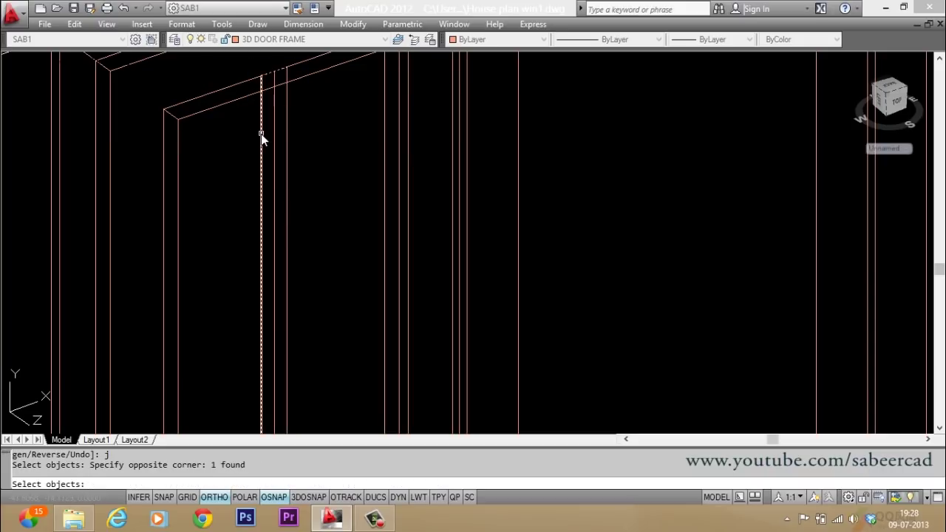
key("Return")
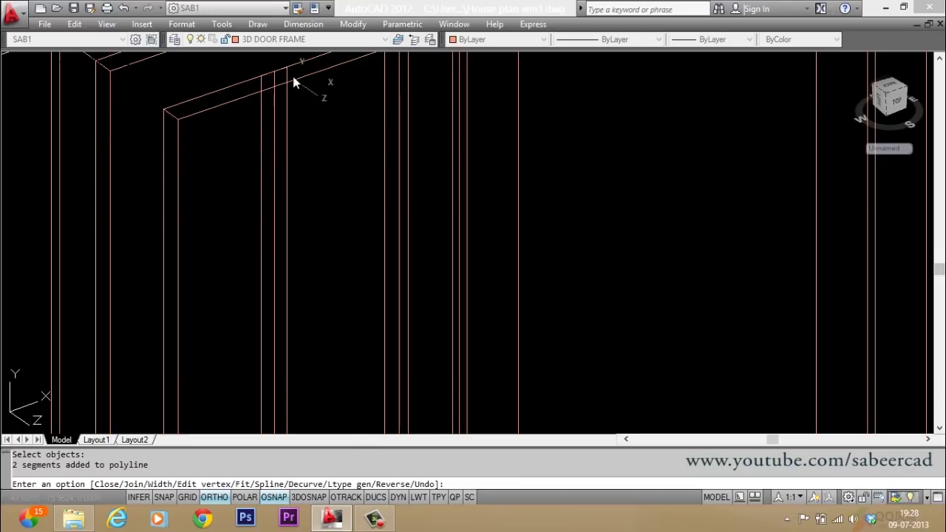
scroll(320, 55, "down", 4)
scroll(325, 388, "up", 4)
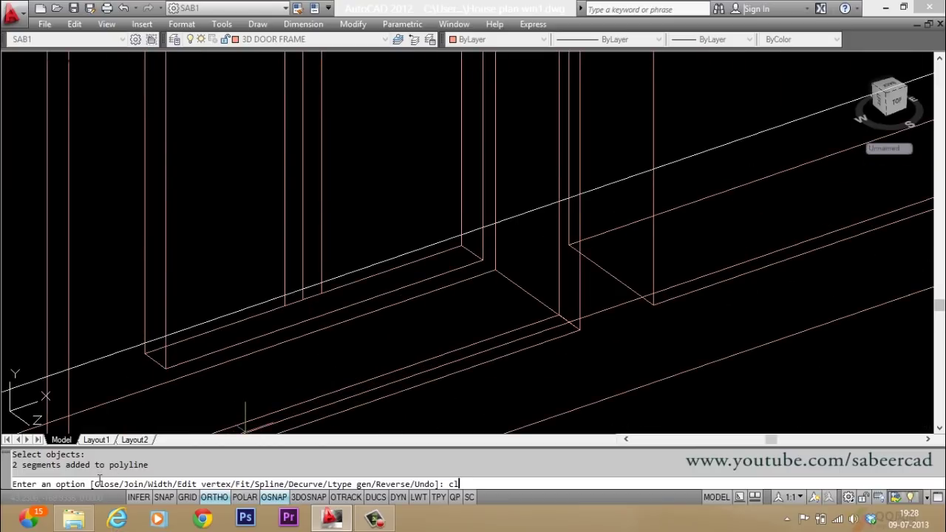
key("Return")
key("Return")
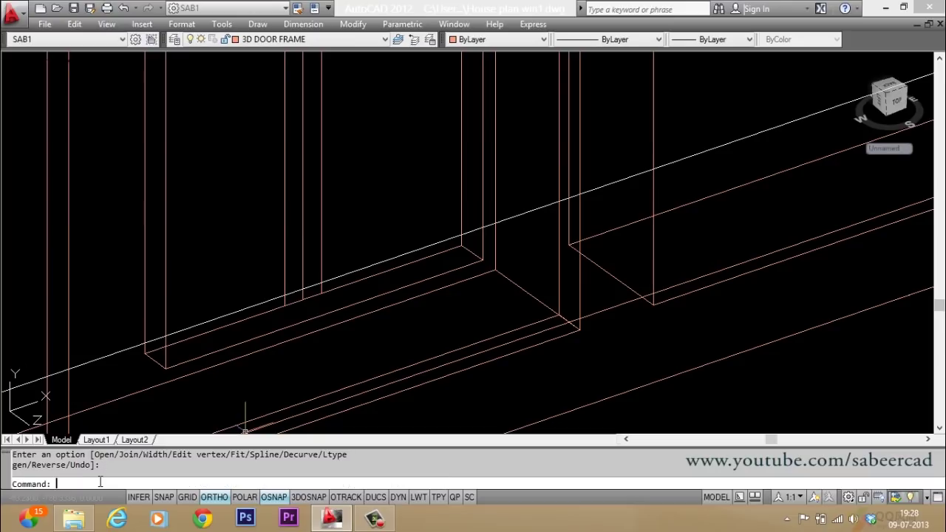
key("Escape")
left_click(285, 264)
key("Escape")
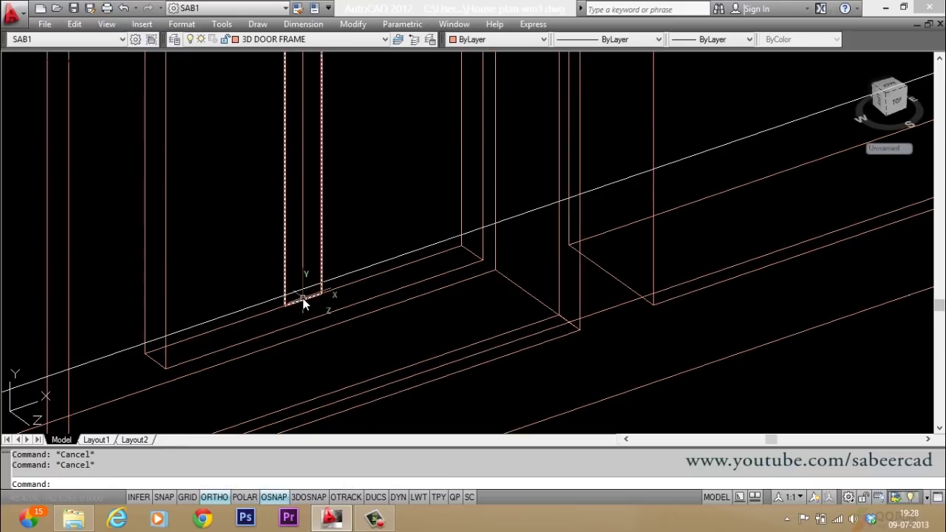
type("ext")
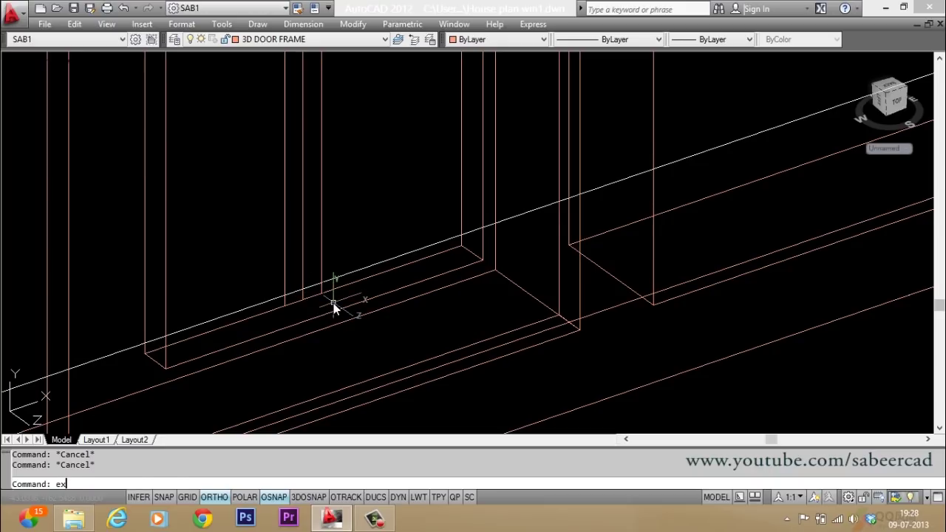
key("Return")
left_click(323, 269)
key("Return")
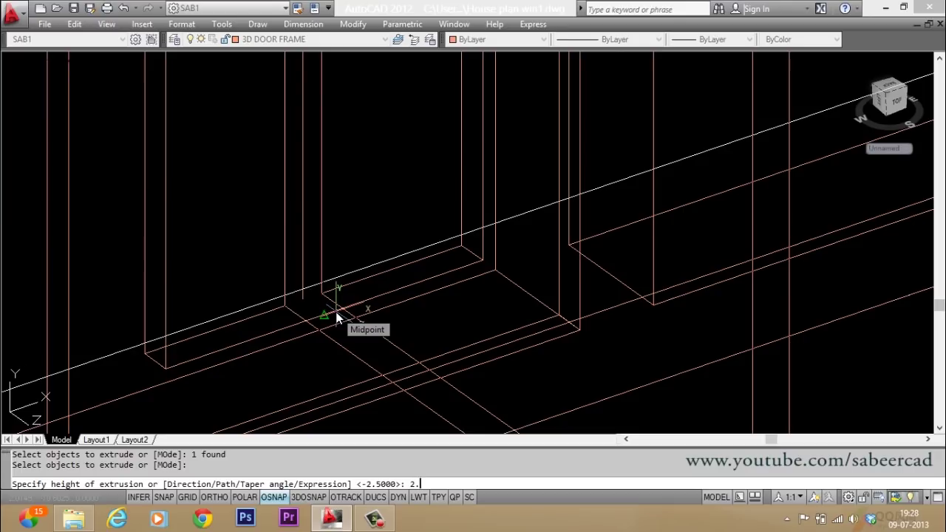
key("Return")
key("F8")
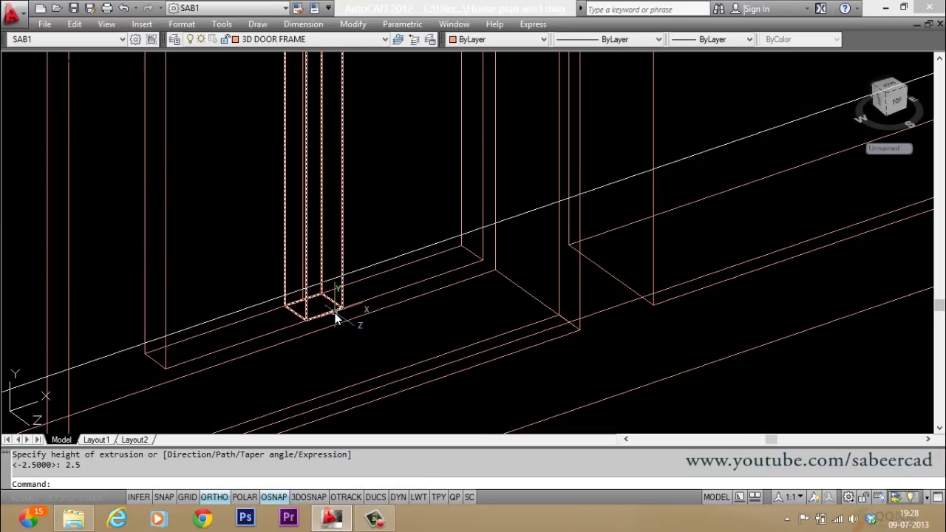
key("Escape")
scroll(320, 353, "down", 2)
scroll(325, 334, "up", 1)
scroll(330, 194, "down", 2)
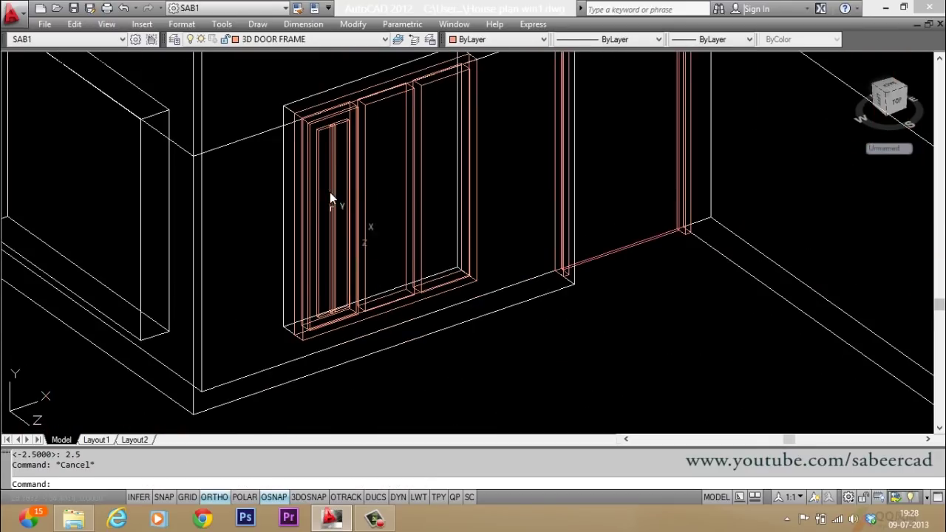
scroll(330, 189, "up", 3)
scroll(345, 117, "down", 2)
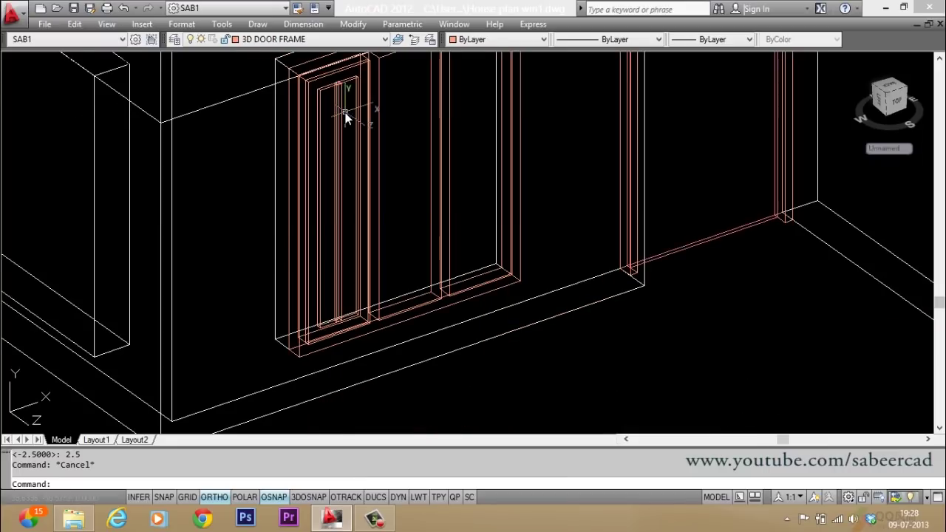
scroll(346, 121, "up", 3)
scroll(322, 207, "down", 2)
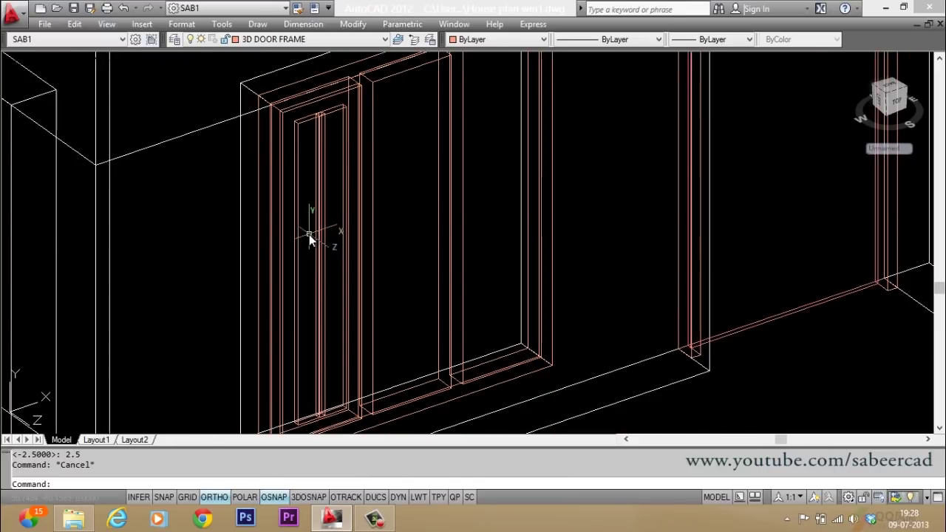
scroll(321, 170, "up", 3)
scroll(337, 109, "down", 2)
scroll(342, 77, "up", 2)
key("Escape")
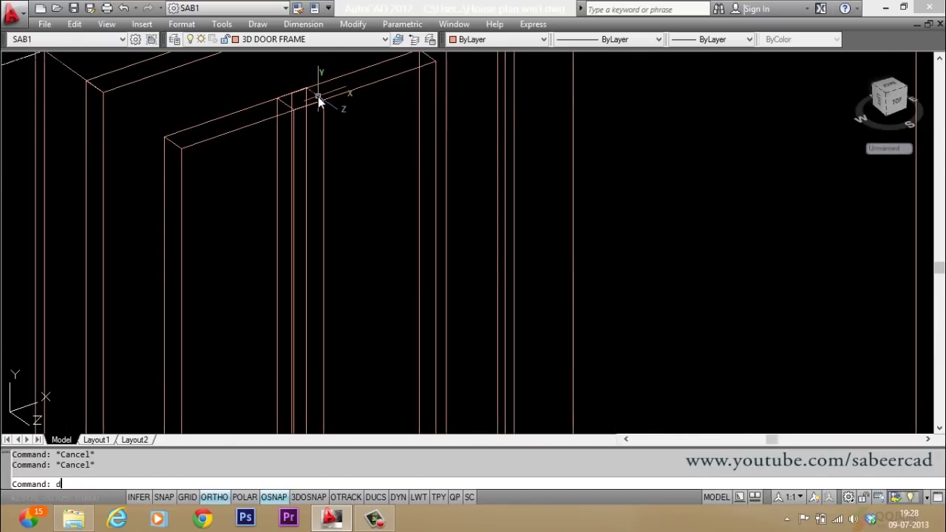
- Divide the vertical sash line into 5 equal segments with DIV
key("Escape")
type("div")
key("Return")
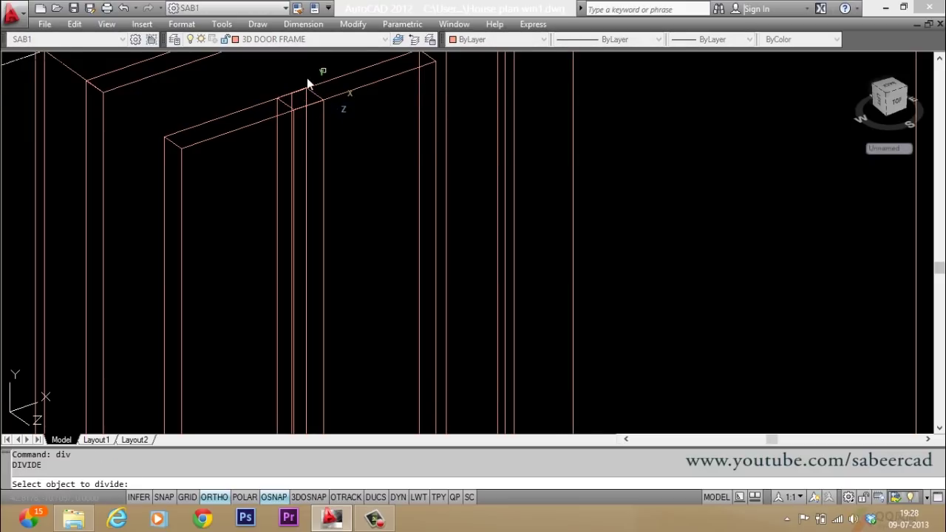
scroll(307, 80, "up", 2)
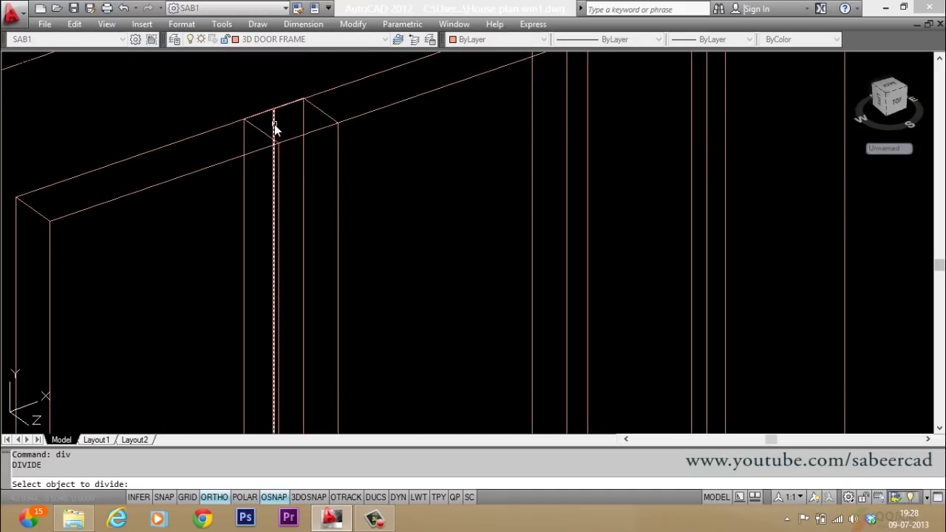
left_click(275, 127)
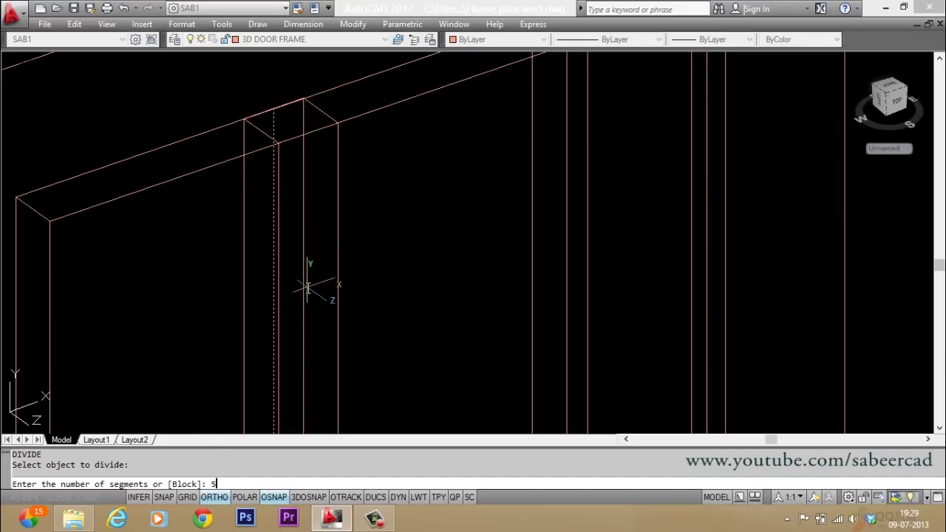
key("Return")
scroll(308, 288, "down", 5)
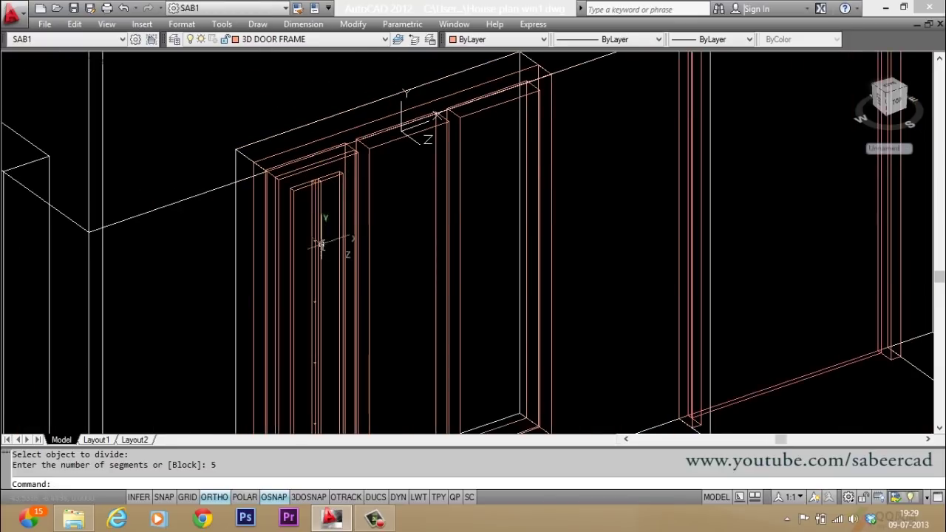
scroll(320, 244, "up", 3)
- Regenerate the display with RE to show the division point markers
type("re")
key("Return")
scroll(321, 247, "up", 3)
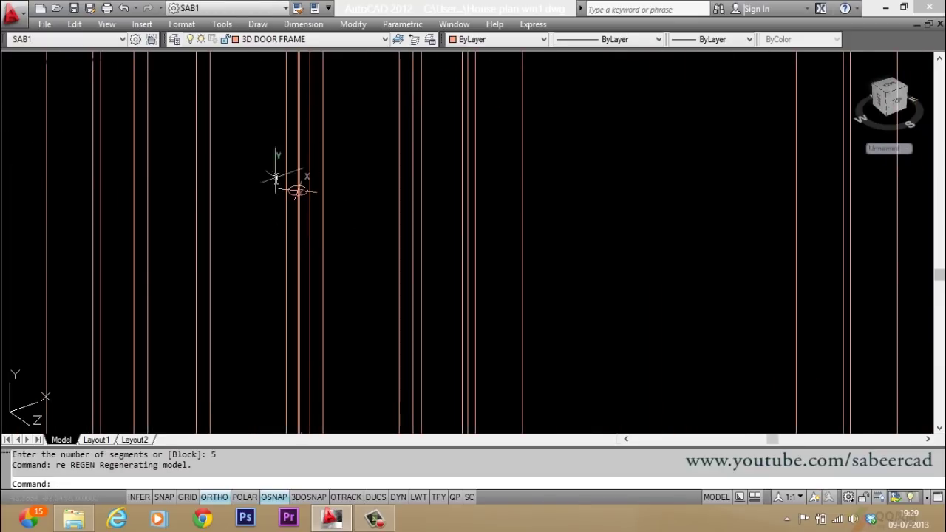
scroll(275, 178, "down", 3)
scroll(274, 171, "up", 3)
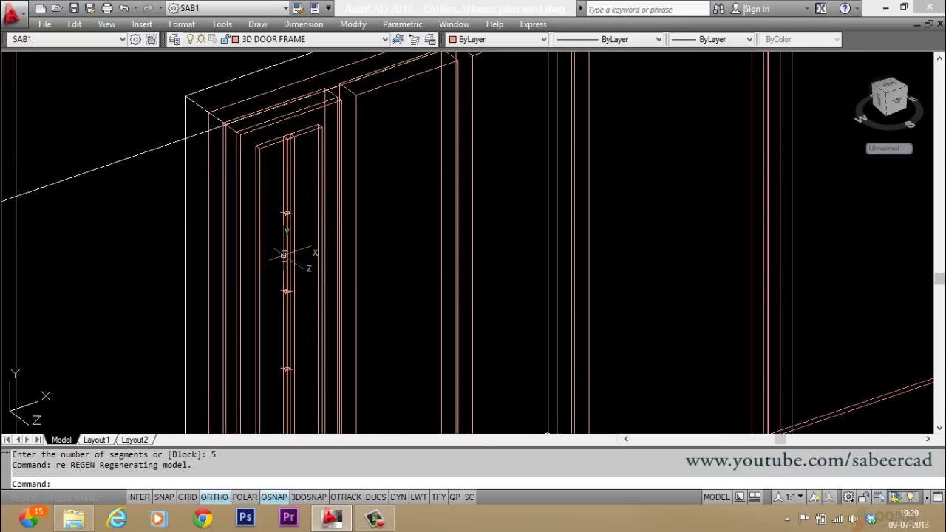
scroll(269, 128, "up", 3)
key("Escape")
key("Escape")
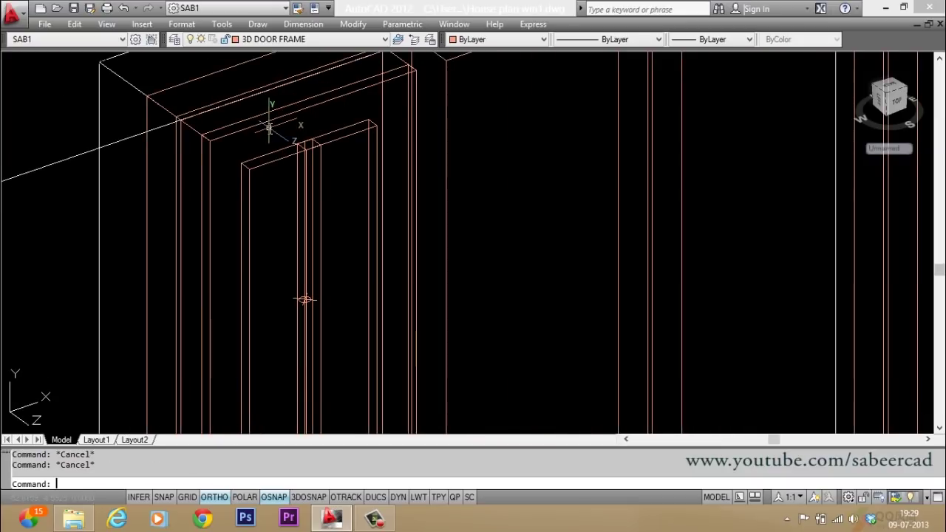
- Draw a polyline across the sash between its two top corners
type("pl")
key("Return")
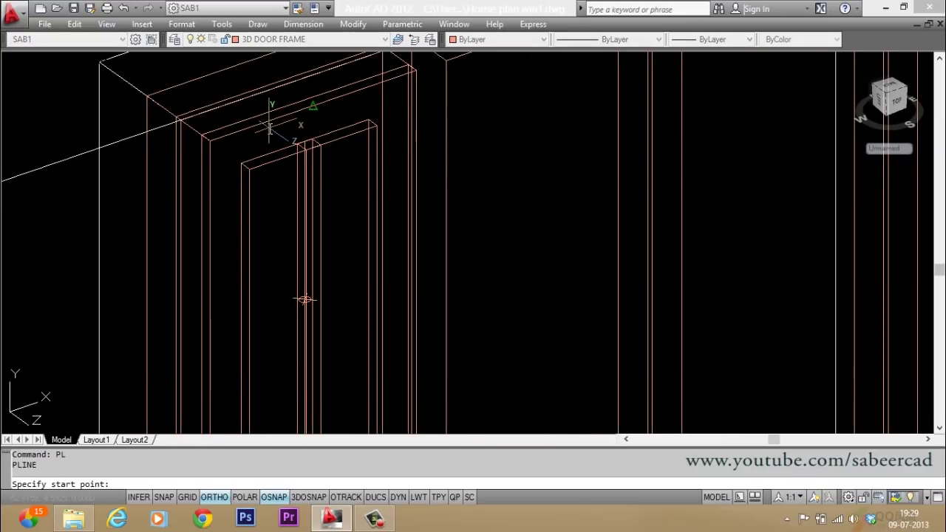
scroll(259, 146, "up", 3)
left_click(223, 180)
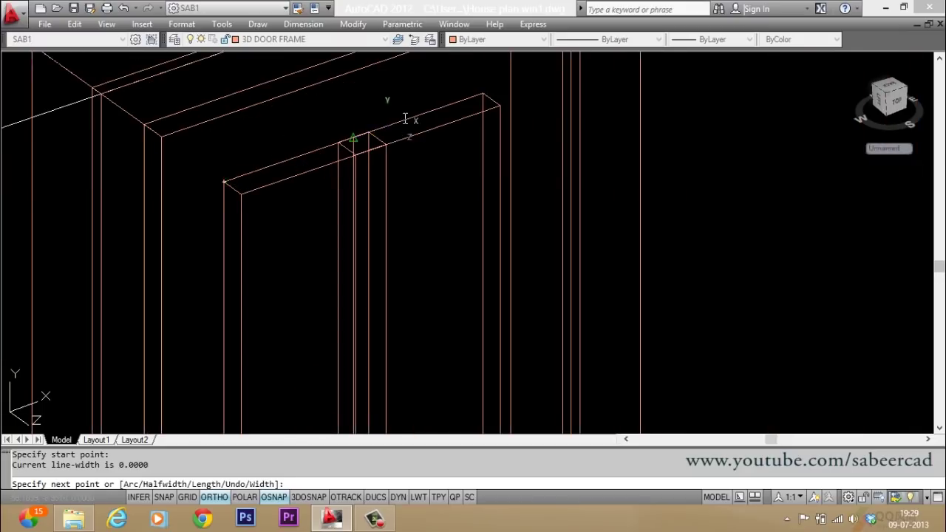
left_click(480, 95)
key("Return")
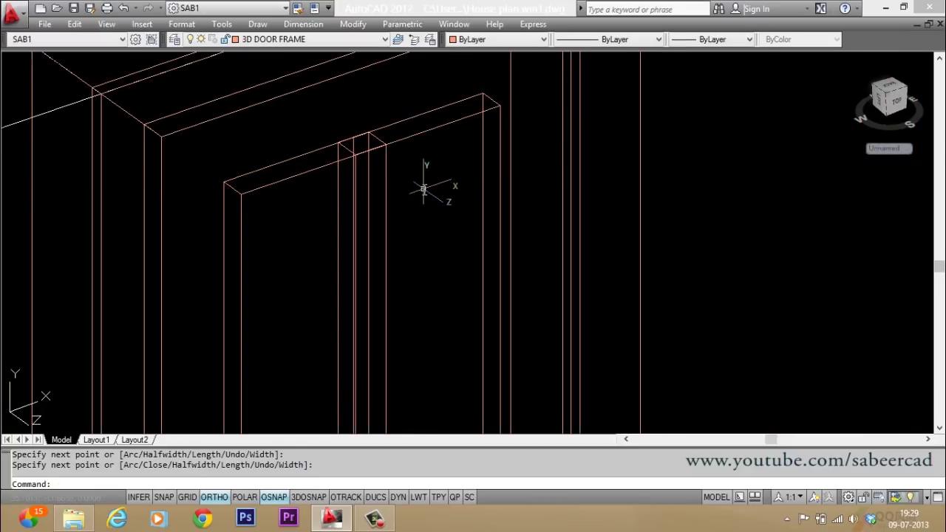
- Move the top line by its midpoint down to a division point
type("m")
key("Return")
left_click(386, 127)
key("Return")
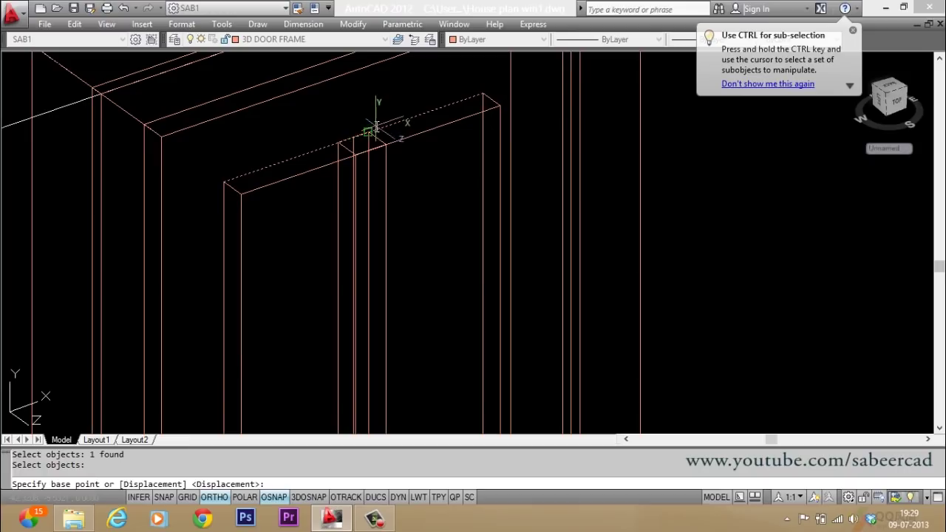
left_click(353, 140)
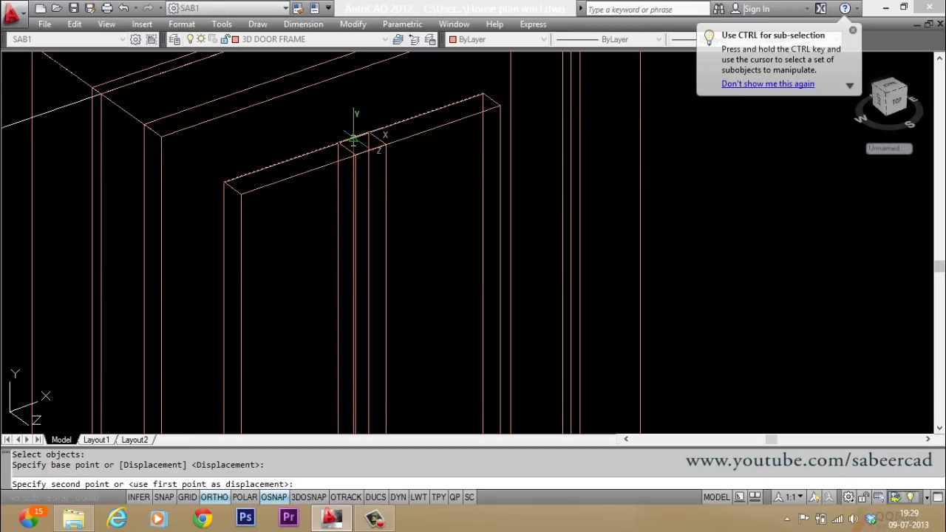
scroll(350, 151, "down", 3)
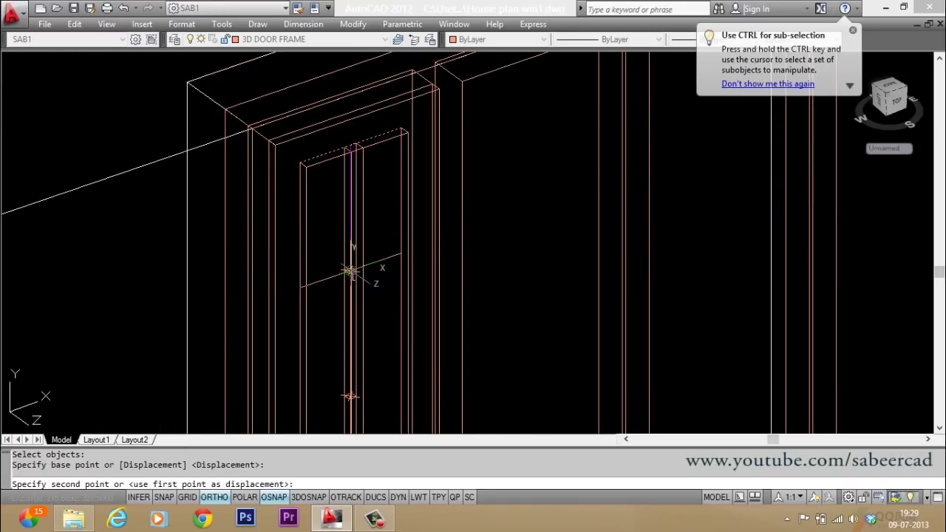
scroll(351, 271, "up", 3)
scroll(350, 271, "up", 4)
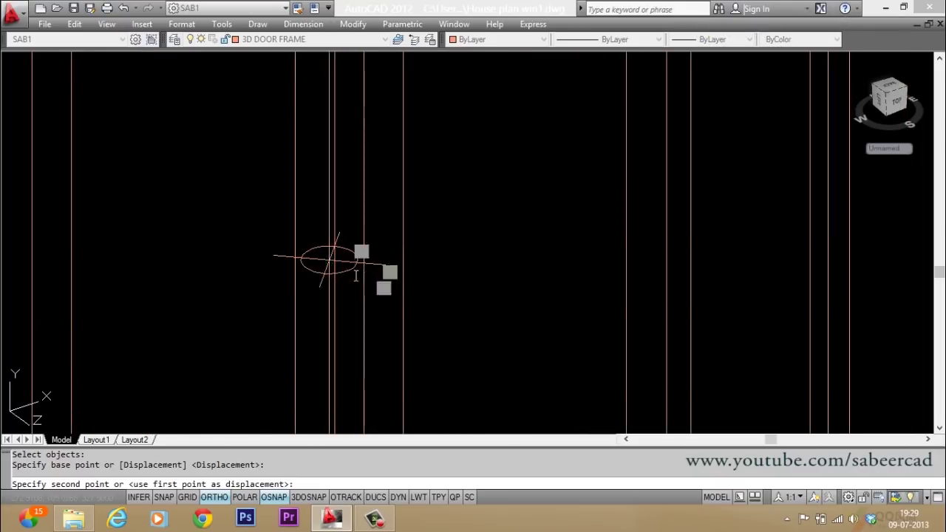
key("Escape")
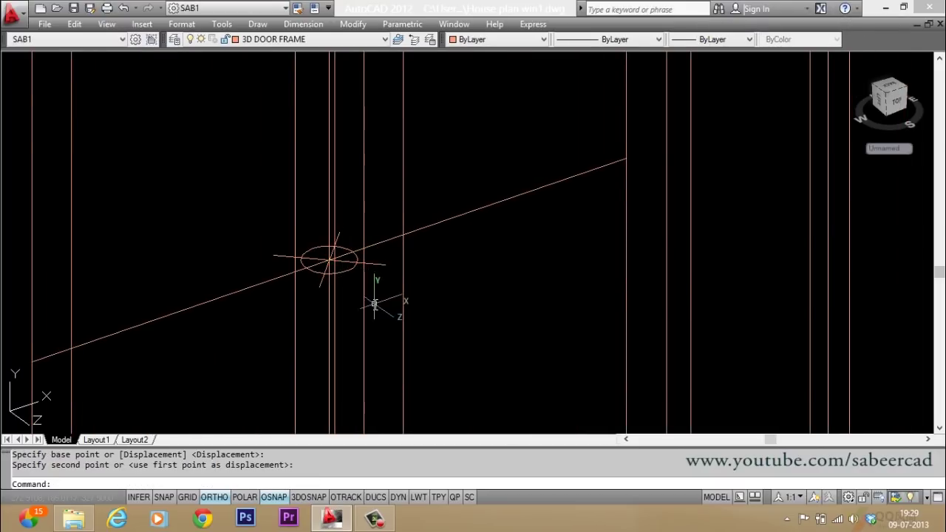
scroll(332, 206, "down", 3)
scroll(374, 193, "up", 2)
key("Escape")
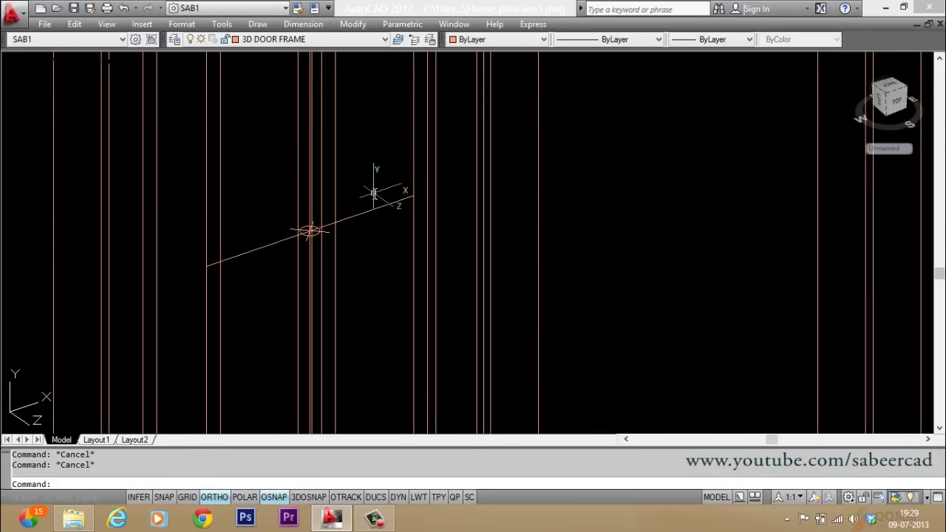
- Offset the line 1.5 above and below, then erase the middle line
type("o")
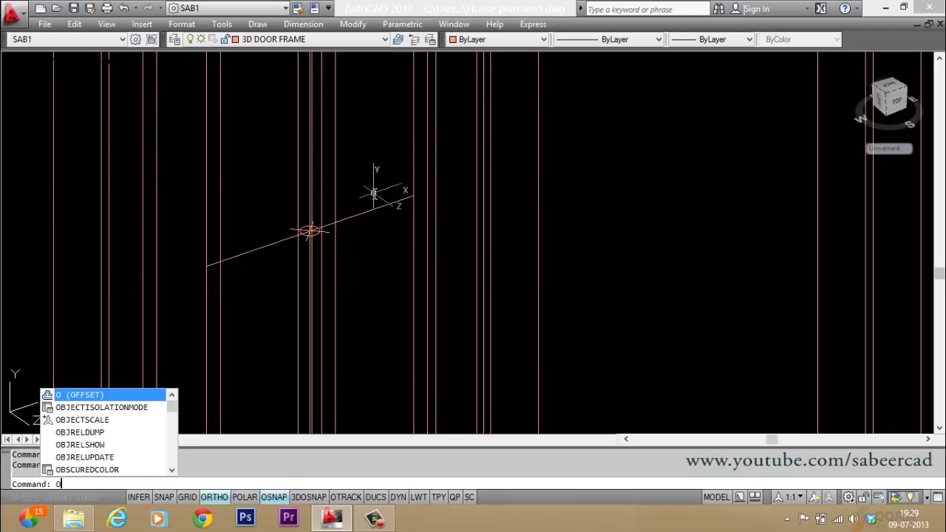
key("Return")
type("1")
key("Return")
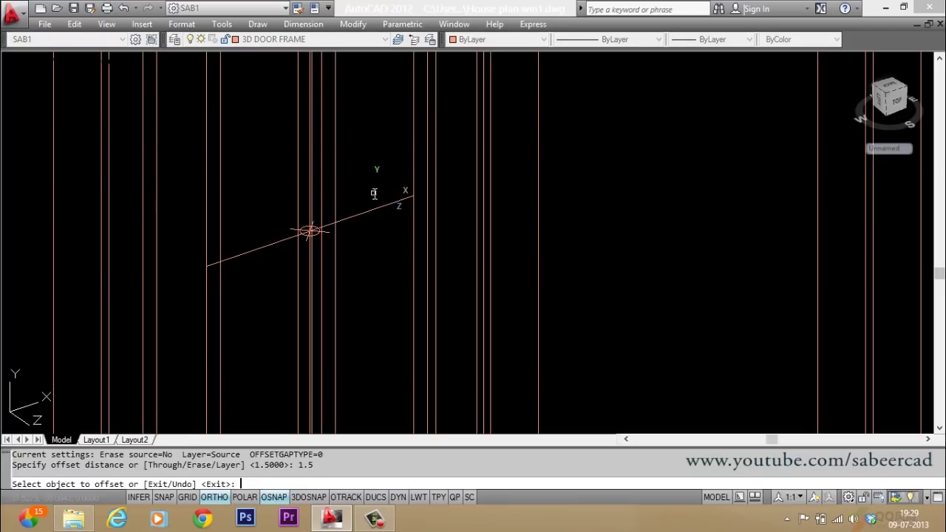
left_click(352, 218)
left_click(361, 197)
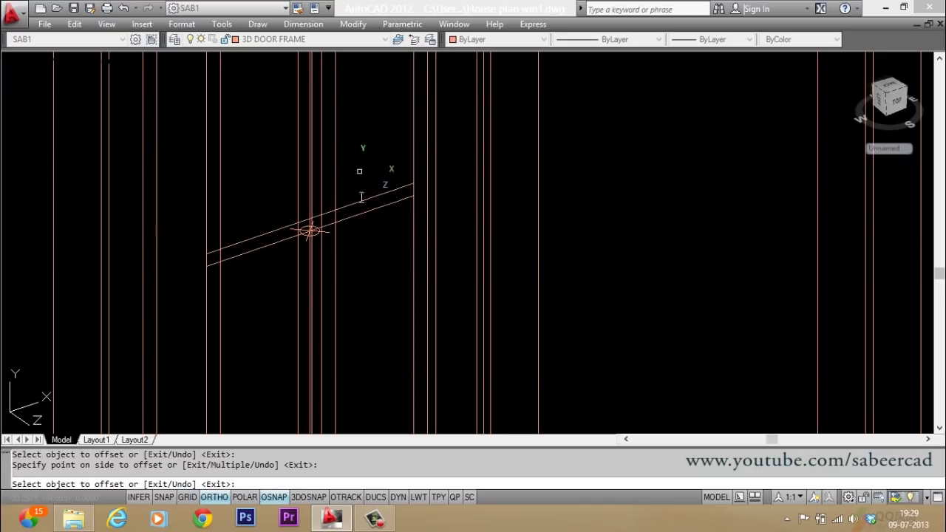
left_click(358, 217)
left_click(355, 243)
key("Escape")
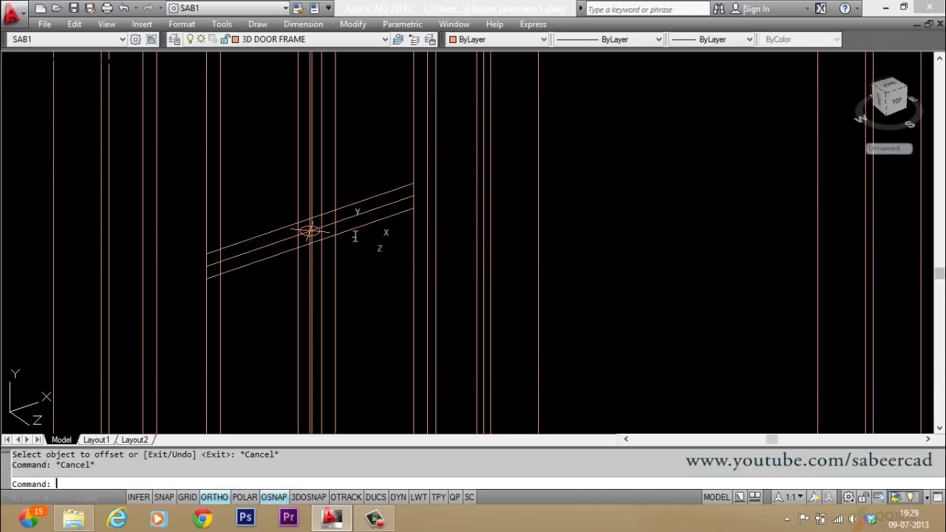
type("e")
key("Return")
left_click(357, 219)
key("Return")
key("Escape")
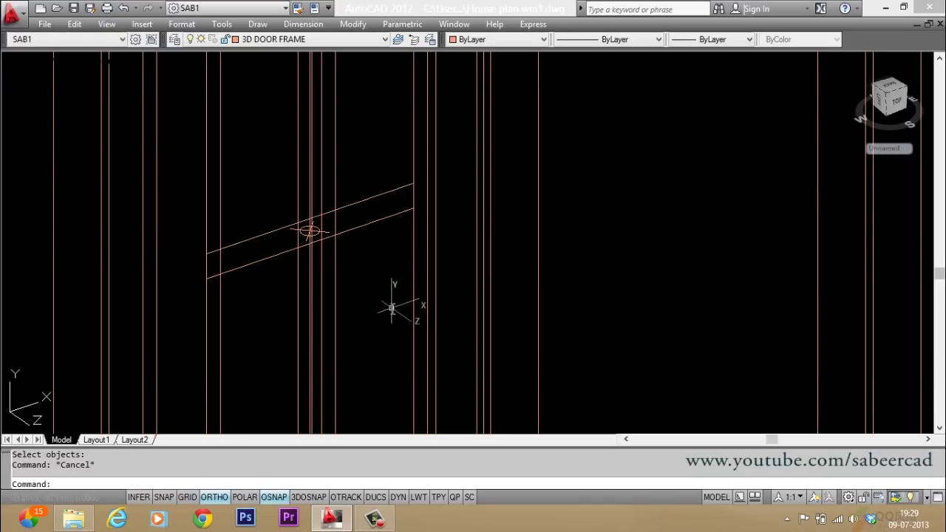
- Connect the left ends of the two bar lines with a polyline
type("pl")
key("Return")
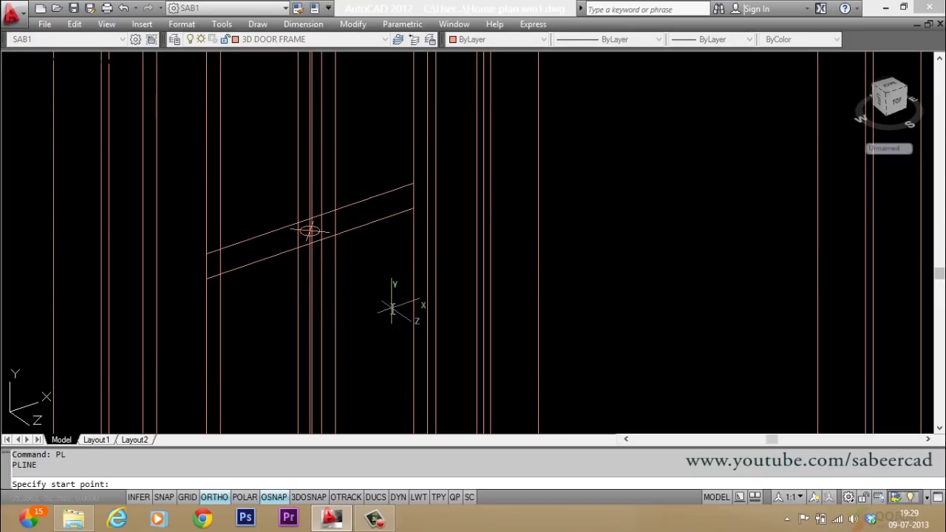
left_click(208, 277)
left_click(207, 253)
key("Return")
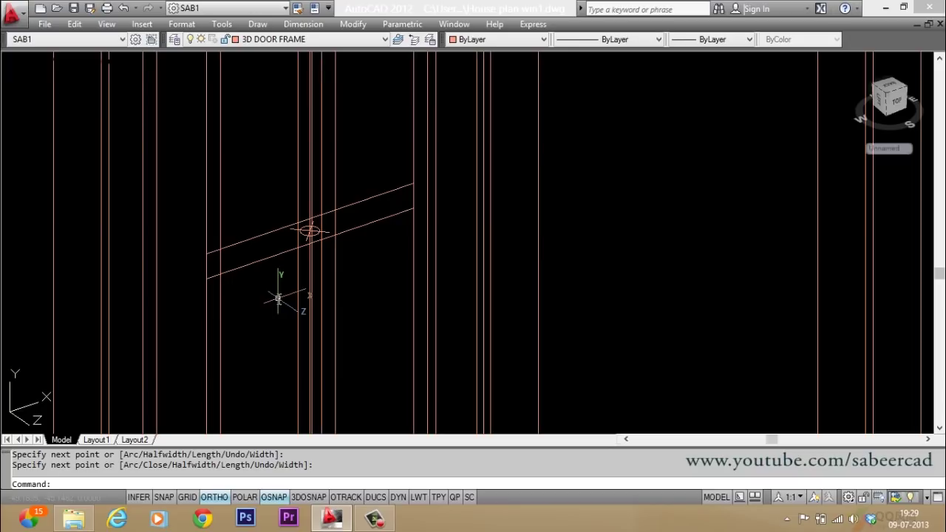
- Join the bar lines with PEDIT and close them into one outline
key("Return")
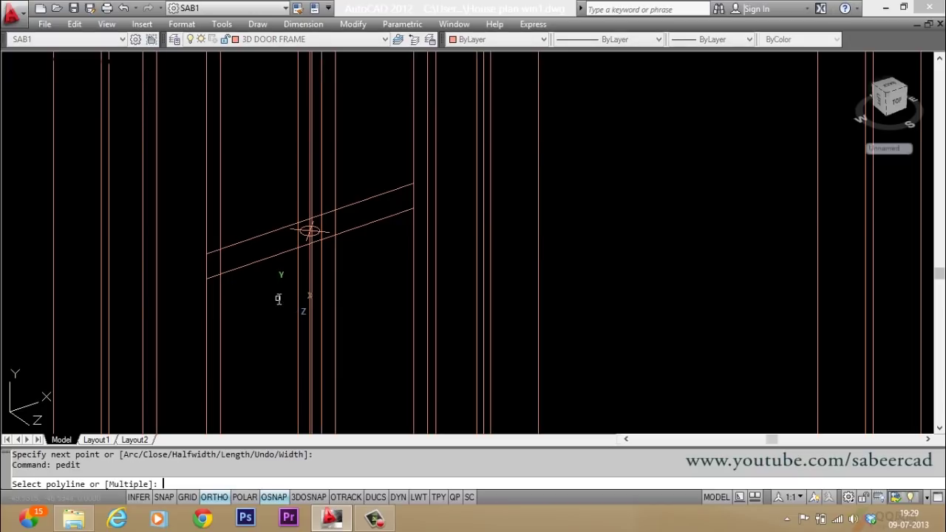
left_click(242, 267)
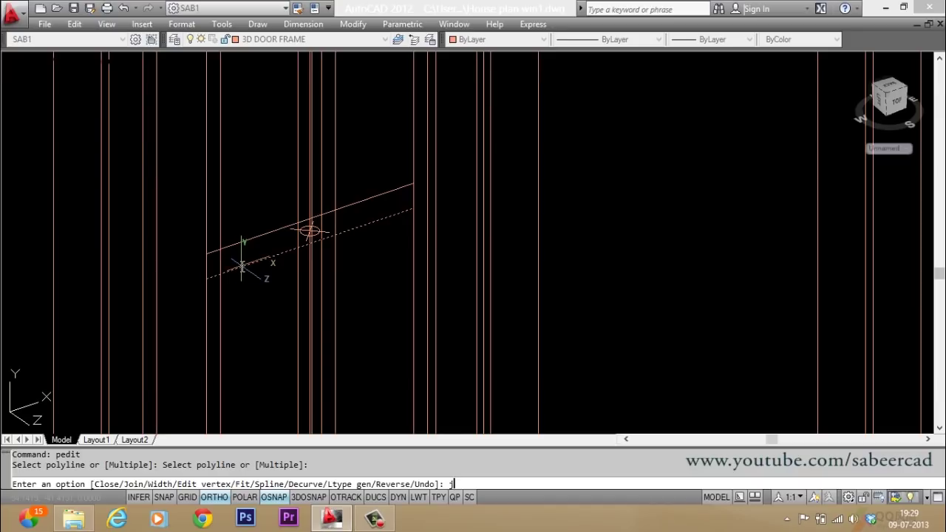
type("j")
key("Return")
left_click(197, 236)
left_click(253, 298)
left_click(256, 238)
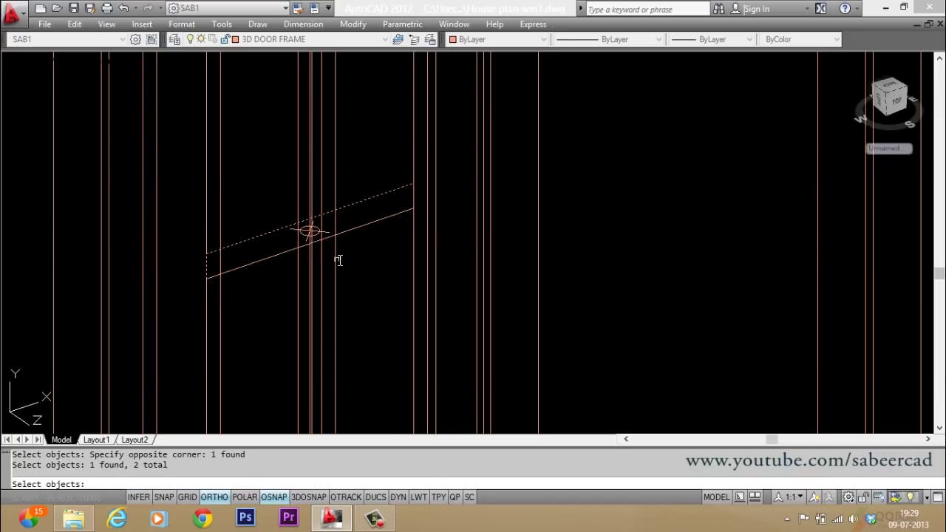
key("Return")
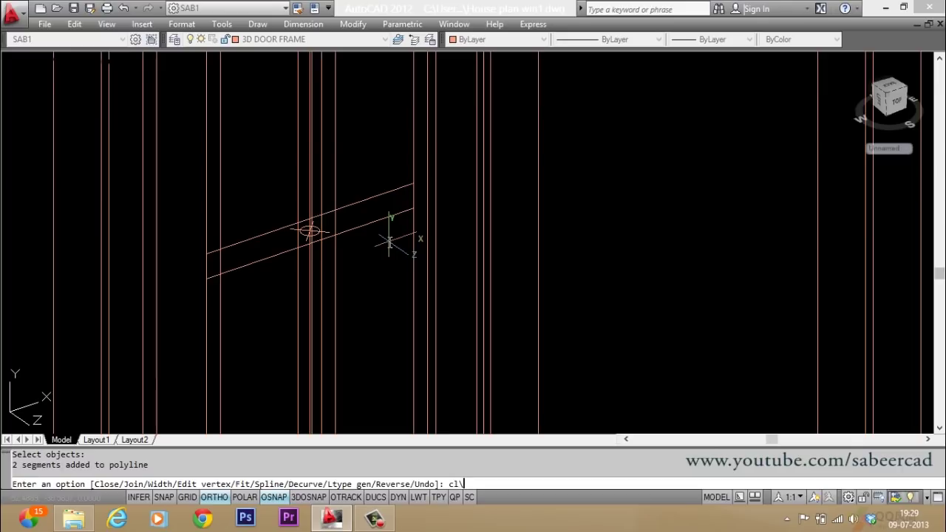
type("cl")
key("Return")
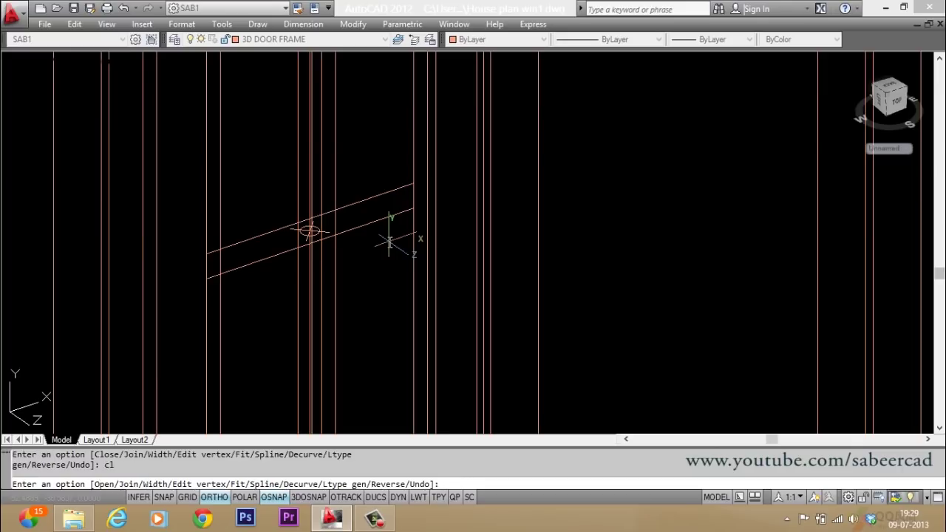
key("Escape")
- Extrude the last-drawn bar outline 2.5 high into a solid crossbar
type("ext")
key("Return")
type("l")
key("Return")
key("Return")
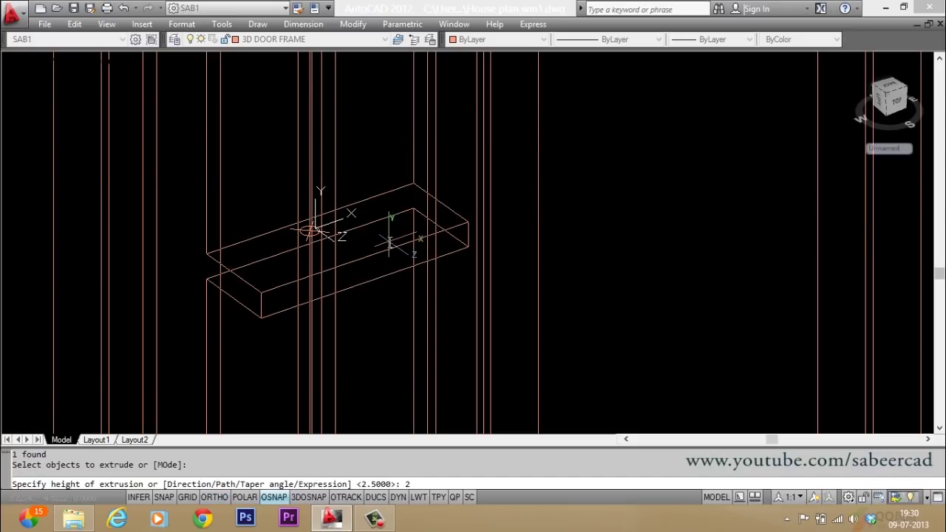
type("2.5")
key("Return")
key("Escape")
key("Escape")
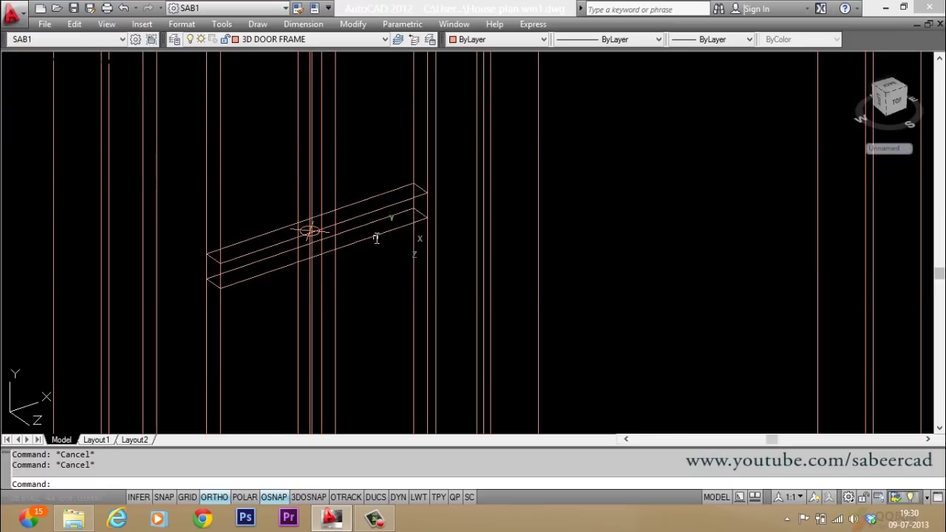
scroll(244, 214, "up", 6)
scroll(280, 219, "up", 2)
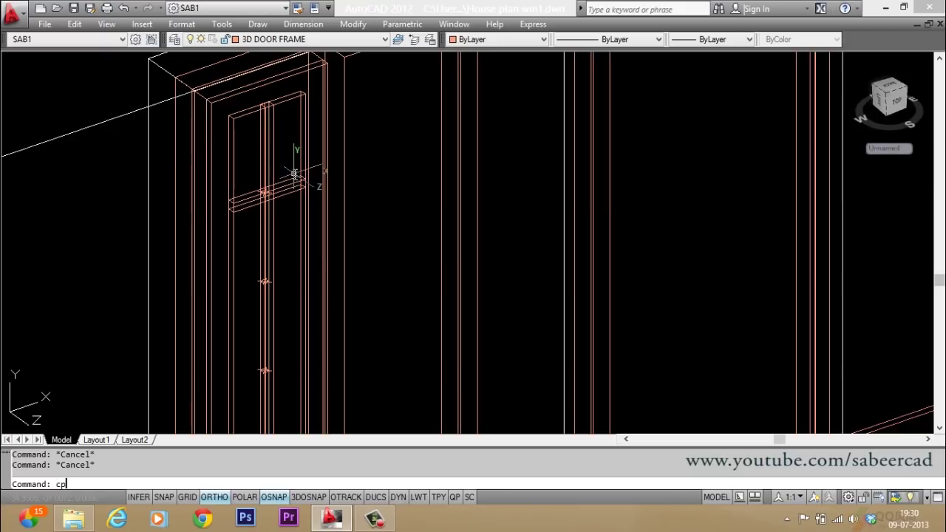
- With ortho on, copy the horizontal glazing bar from its node to the three lower division points
key("Return")
left_click(300, 185)
key("Return")
scroll(293, 197, "up", 2)
scroll(293, 196, "up", 1)
right_click(213, 142, "shift")
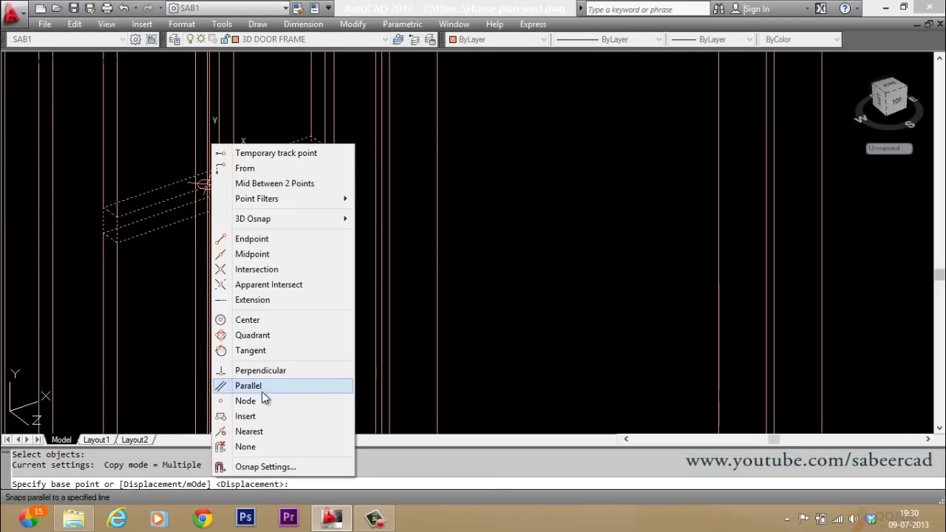
left_click(248, 397)
left_click(205, 194)
key("F8")
scroll(233, 85, "down", 2)
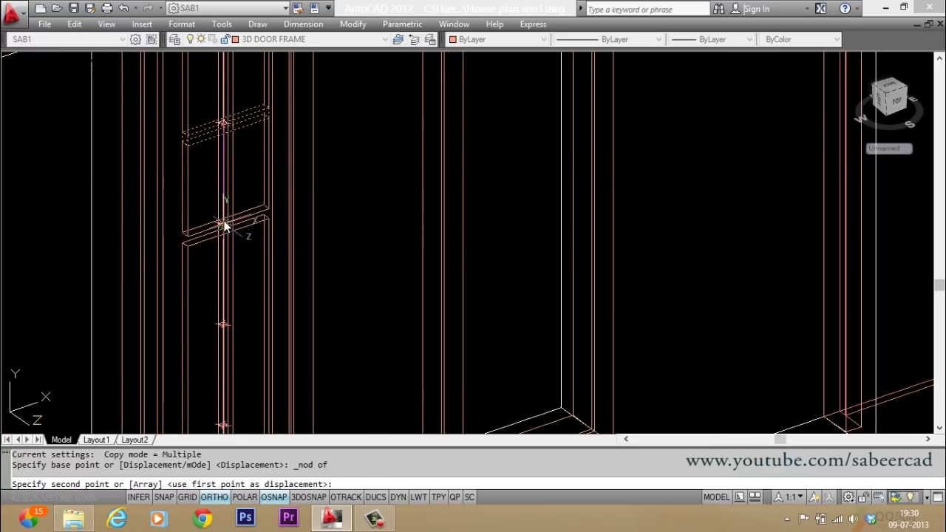
scroll(220, 218, "up", 3)
left_click(218, 221)
scroll(222, 229, "down", 3)
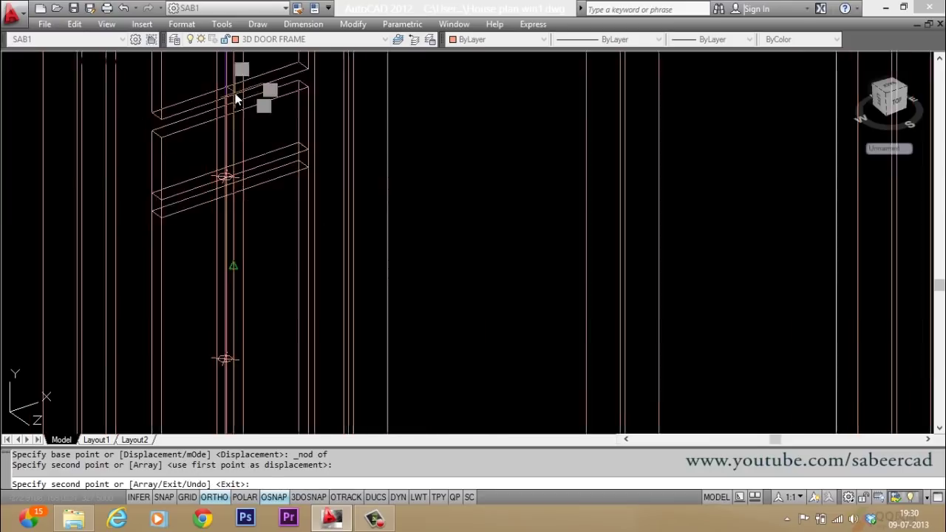
scroll(232, 256, "up", 3)
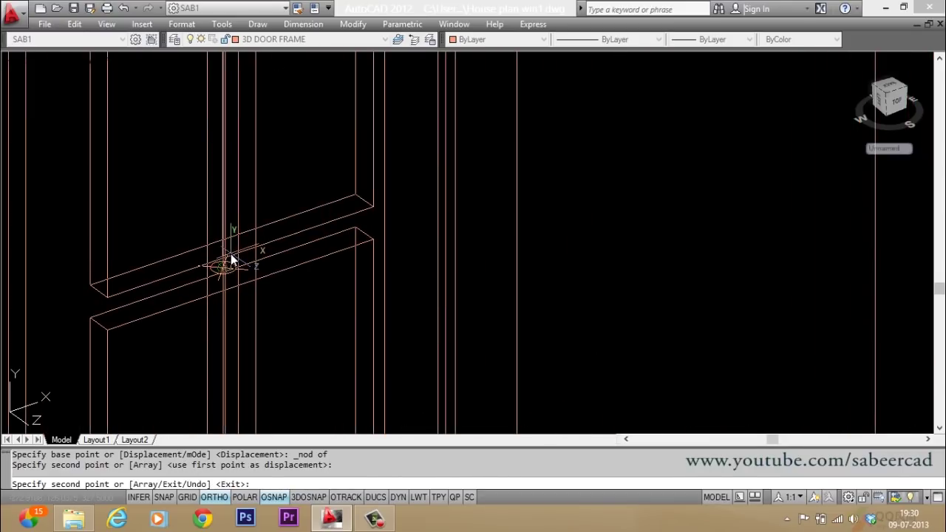
left_click(230, 259)
scroll(229, 328, "down", 3)
scroll(228, 328, "up", 2)
left_click(228, 327)
key("Escape")
key("Escape")
scroll(249, 212, "down", 4)
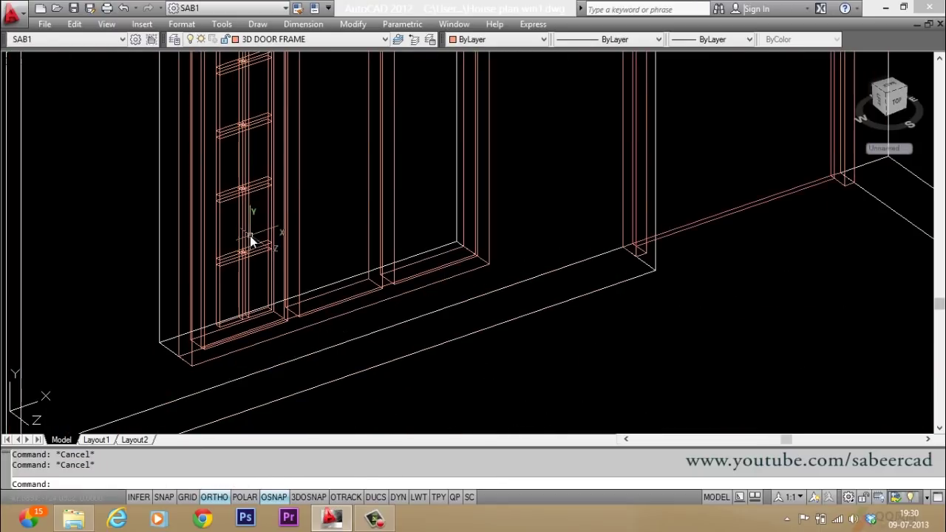
- Start a COPY and window-select the four glazing bars
scroll(267, 193, "up", 2)
type("co")
key("Return")
left_click(218, 76)
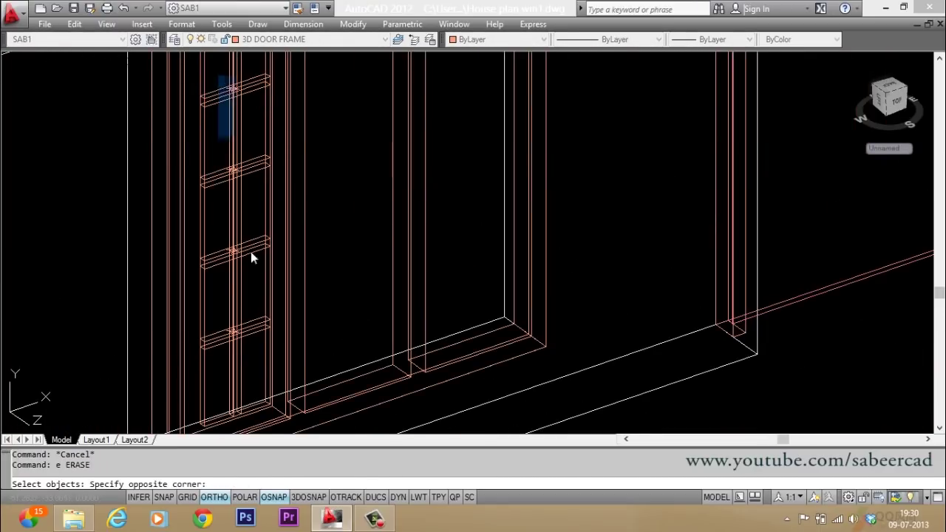
left_click(262, 362)
scroll(262, 211, "down", 4)
scroll(268, 251, "up", 5)
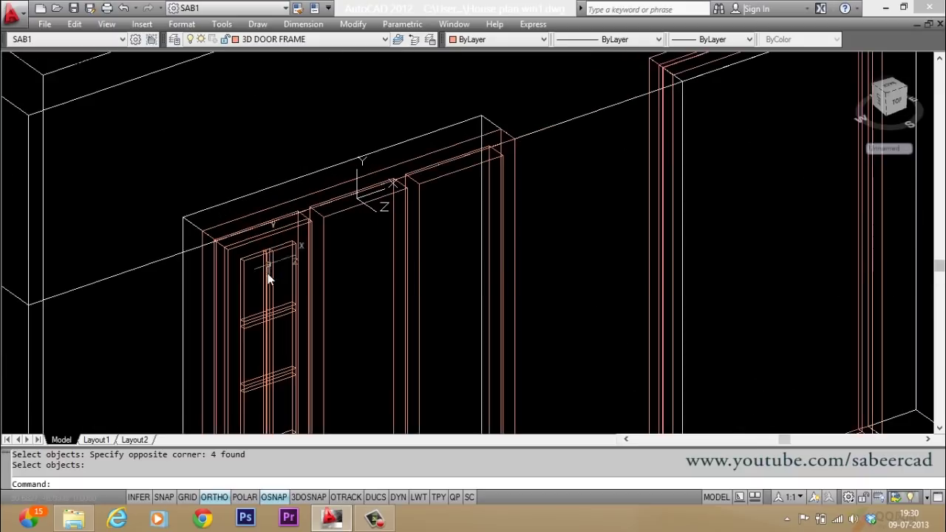
- Erase the vertical division line from the sash
type("e")
key("Return")
left_click(244, 144)
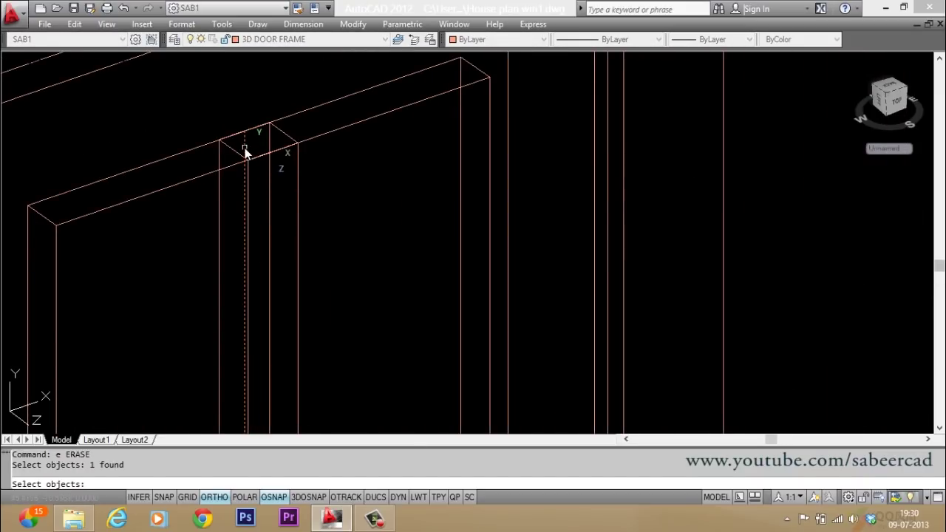
key("Return")
scroll(175, 118, "down", 5)
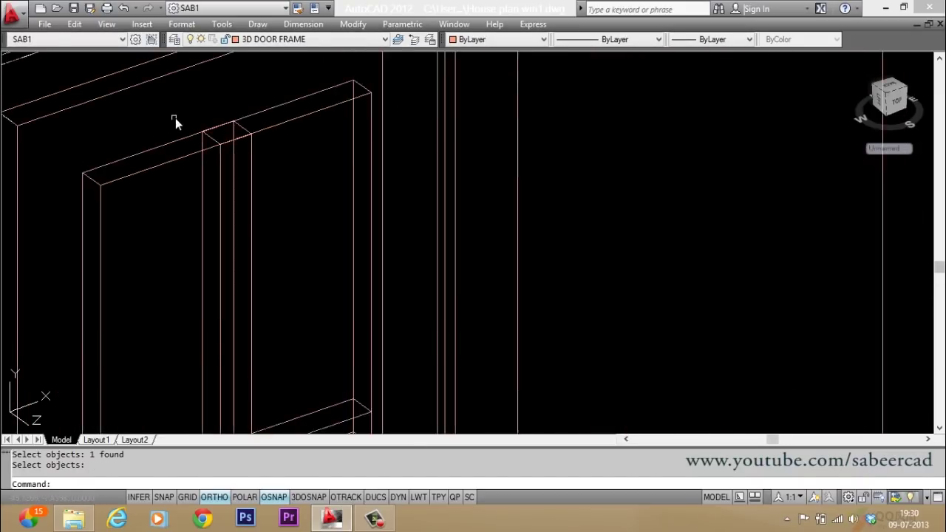
scroll(198, 188, "up", 1)
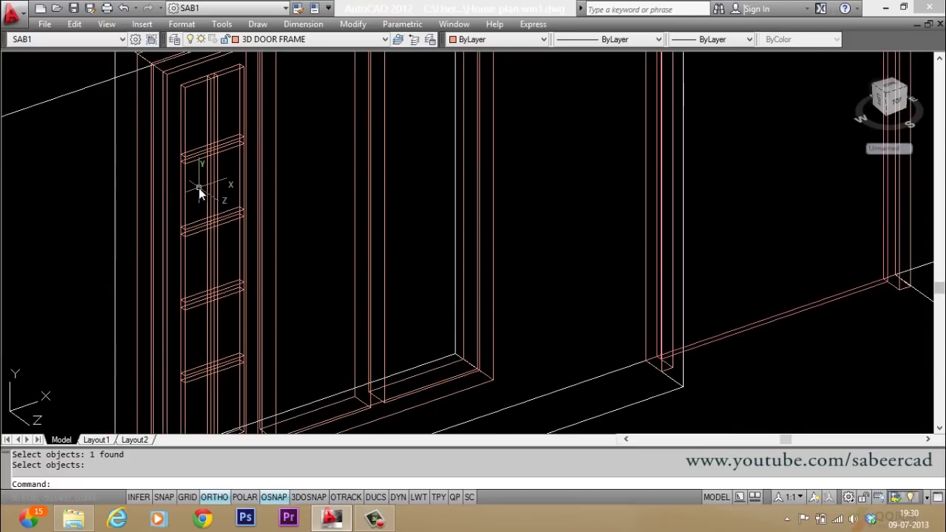
scroll(199, 188, "down", 2)
scroll(202, 139, "up", 2)
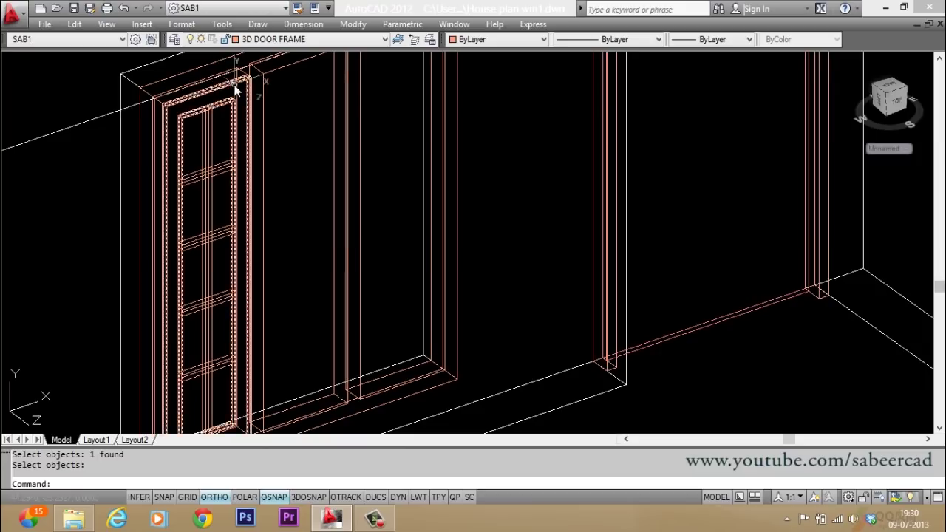
key("Escape")
key("Escape")
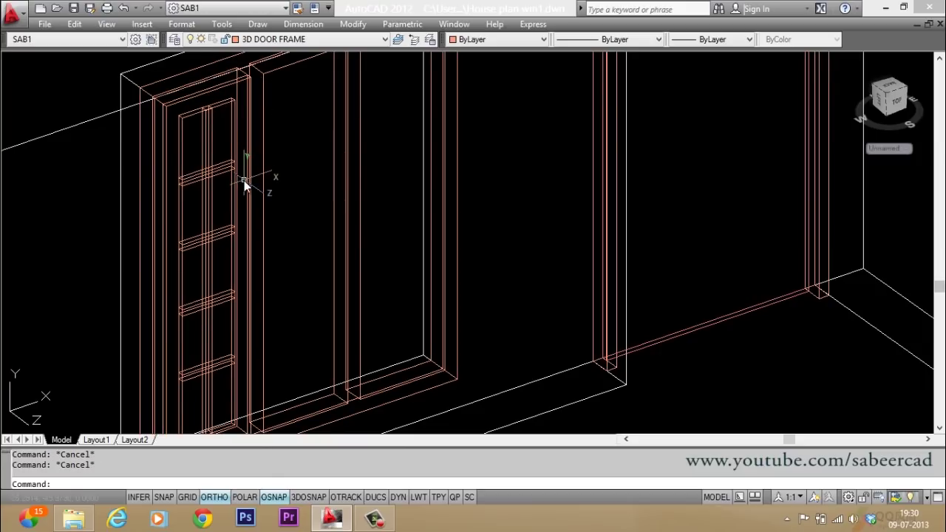
- Union the sash frame, the middle vertical bar and all horizontal bars into one solid
key("Return")
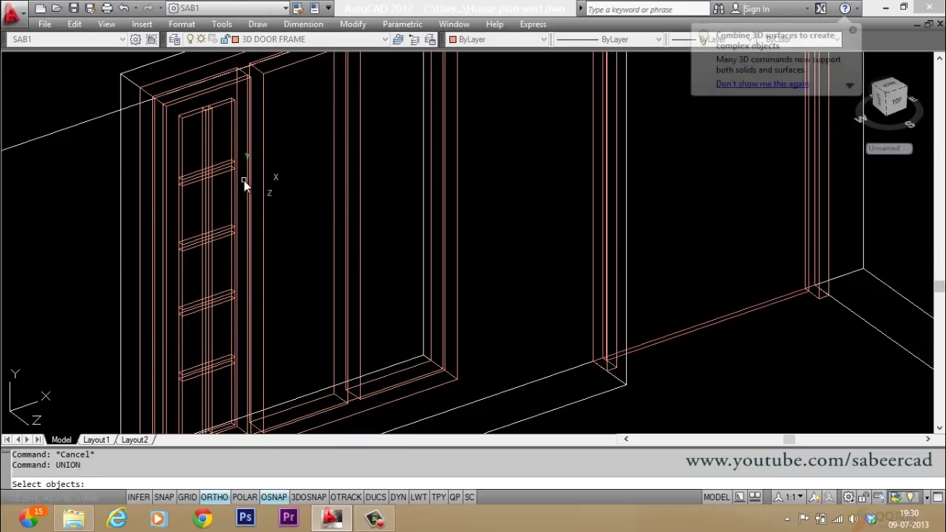
left_click(222, 110)
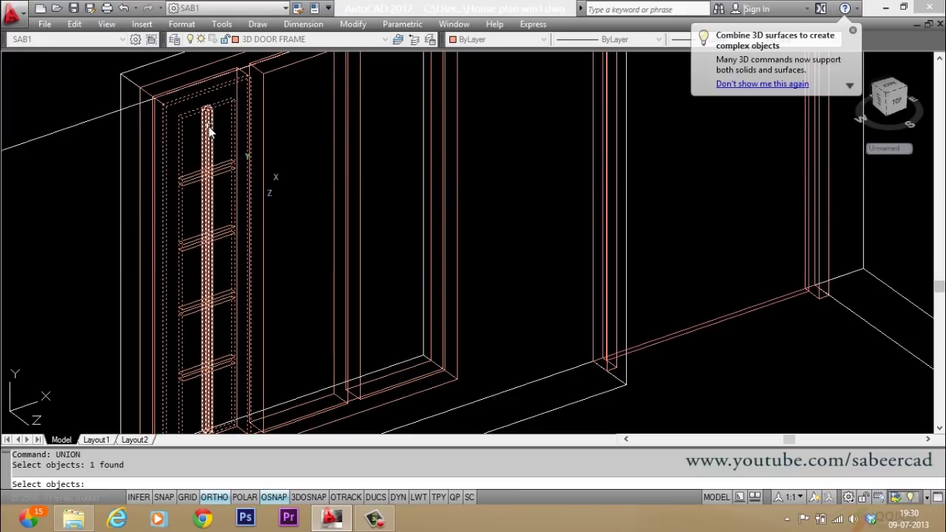
left_click(210, 180)
left_click(220, 155)
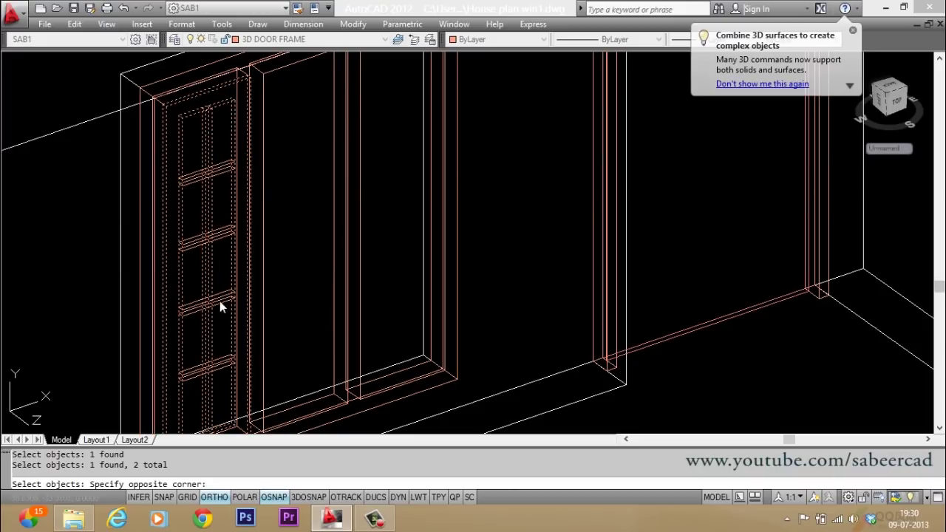
left_click(201, 381)
key("Return")
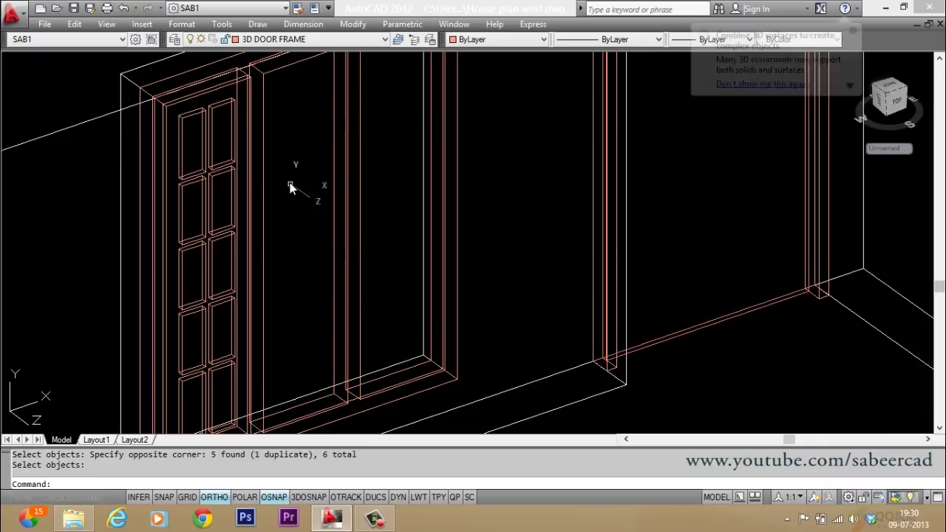
key("Escape")
key("Escape")
scroll(289, 171, "down", 2)
scroll(247, 222, "up", 1)
- Switch the model to flat shading with edges using SHADE
type("shade")
key("Return")
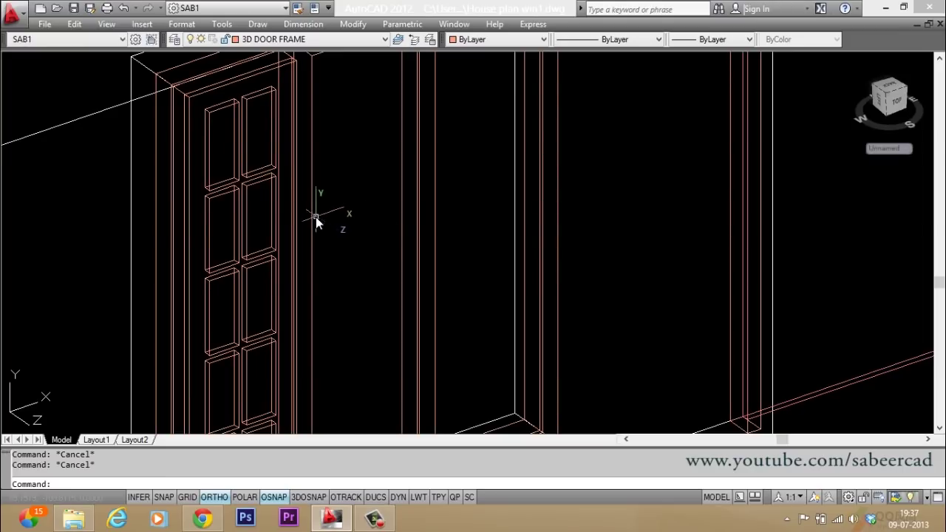
scroll(220, 101, "up", 2)
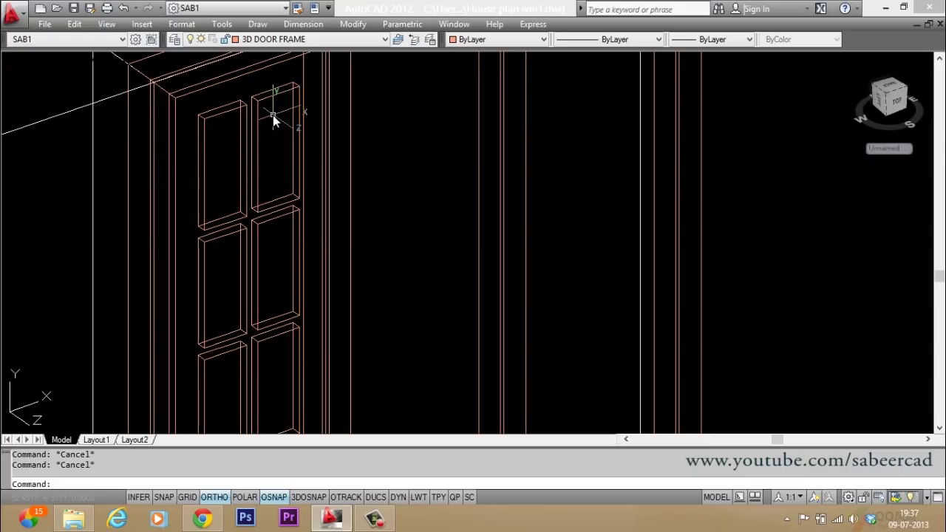
- Add layer '3D WIN GLASS' with blue colour 152 and make it the current layer
left_click(173, 40)
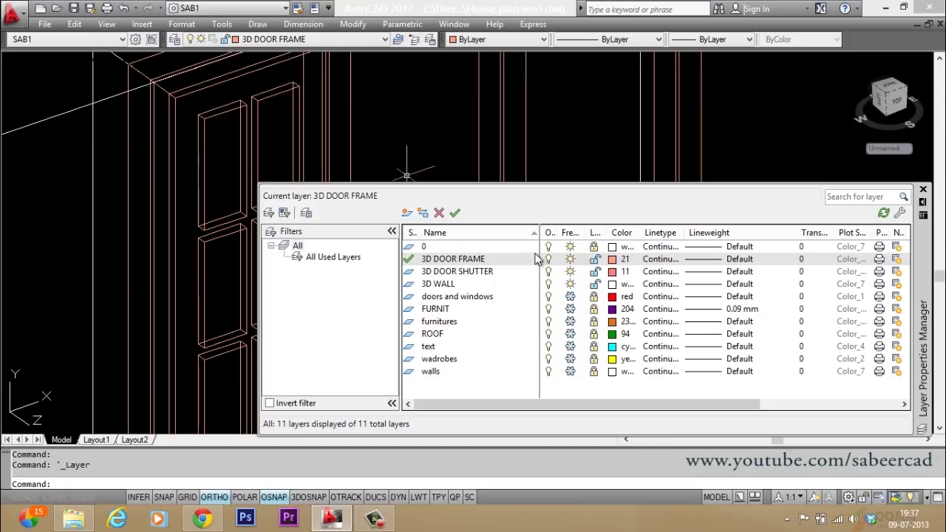
left_click(406, 214)
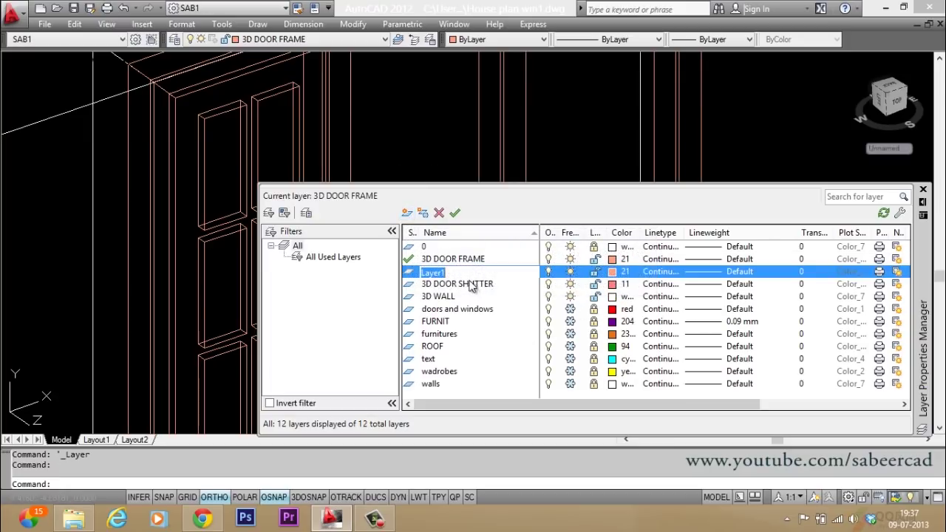
type("3")
type("W")
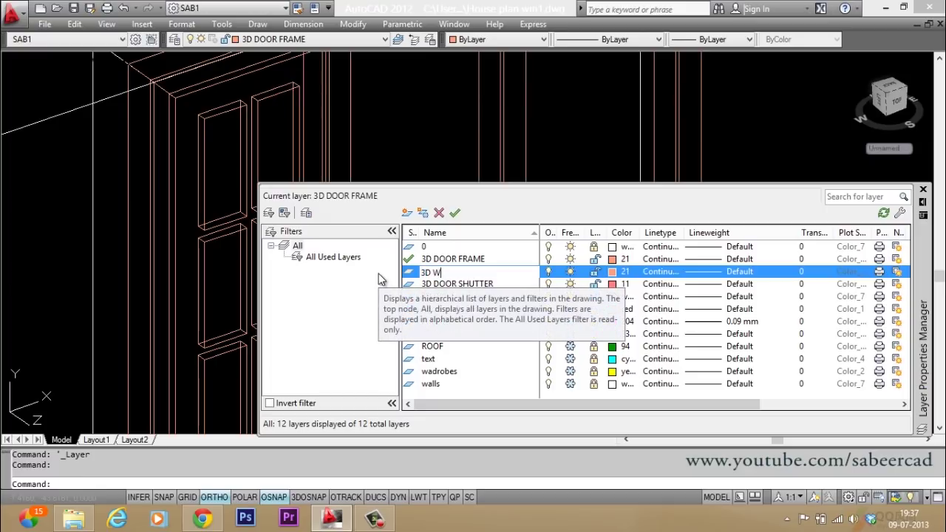
type("IN GLASS")
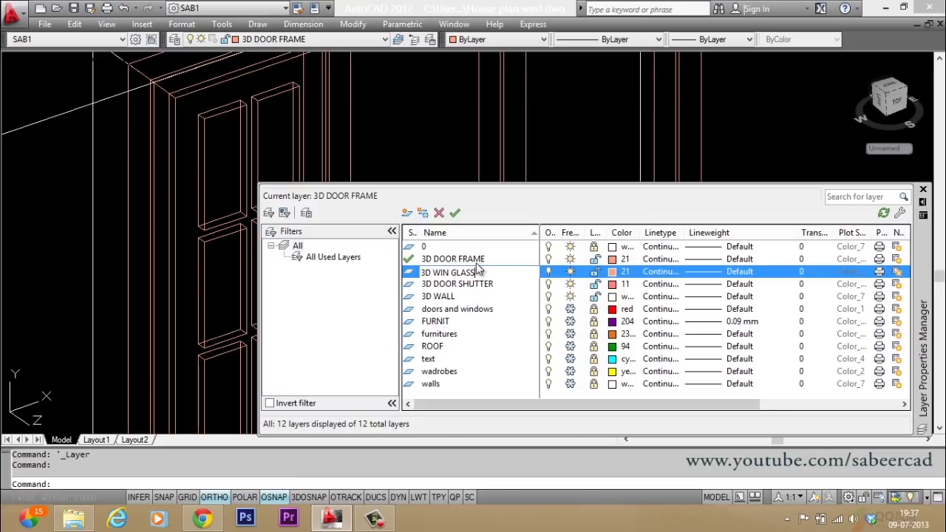
left_click(613, 272)
left_click(497, 203)
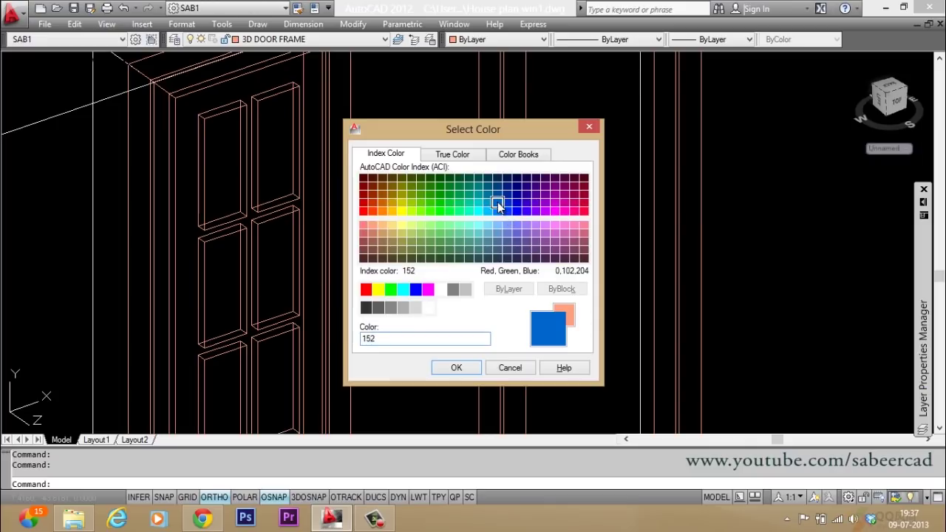
left_click(456, 368)
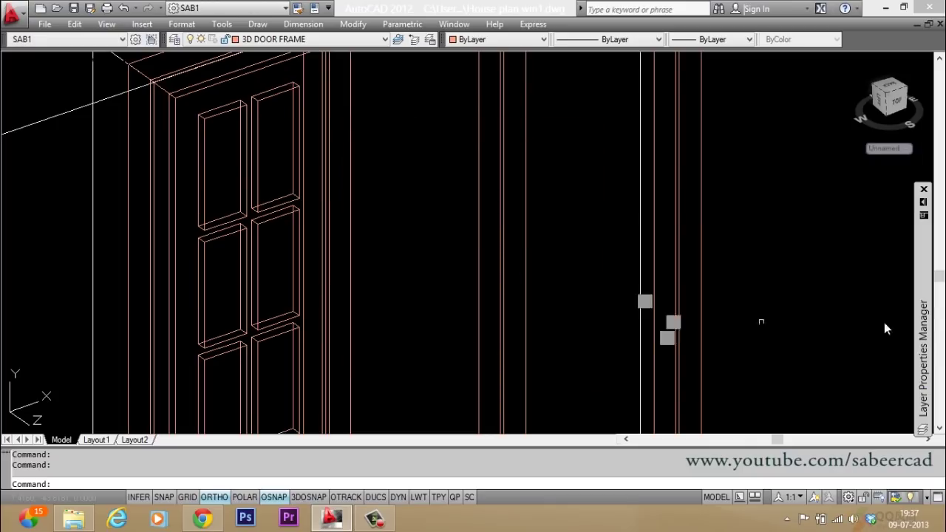
mouse_move(924, 323)
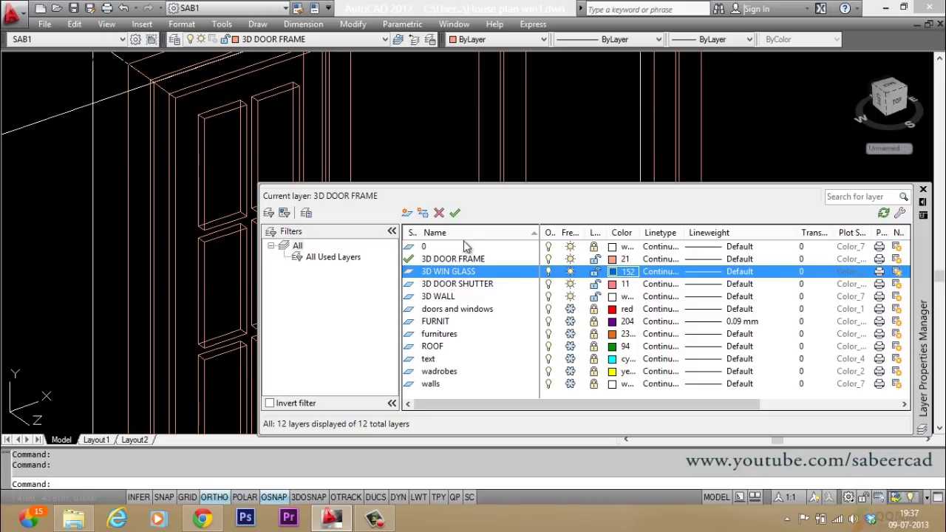
left_click(454, 213)
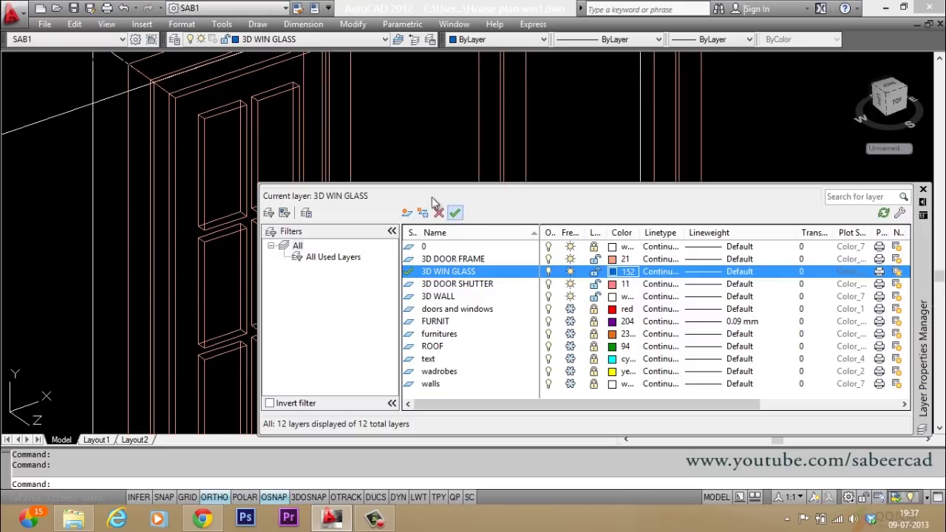
left_click(923, 190)
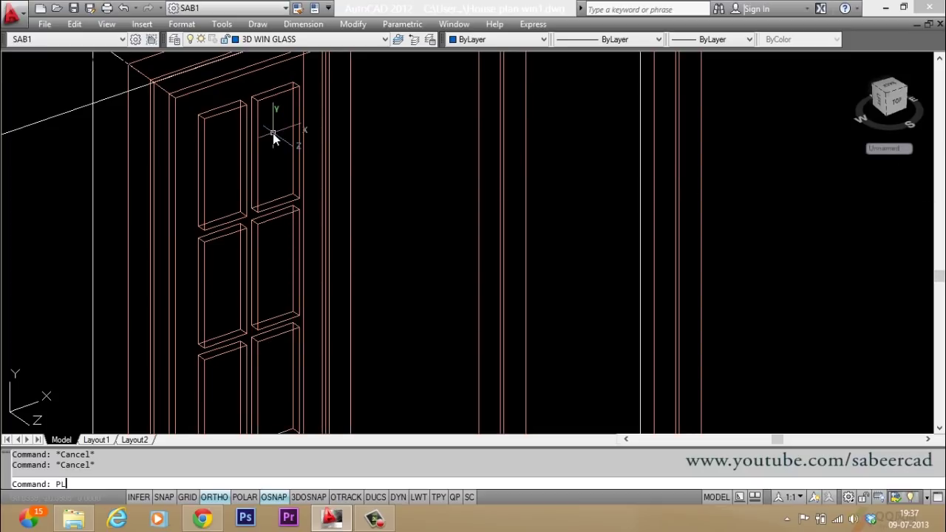
- Trace a closed polyline through the four corners of the top-left pane opening
key("Return")
scroll(200, 116, "up", 2)
scroll(202, 137, "up", 2)
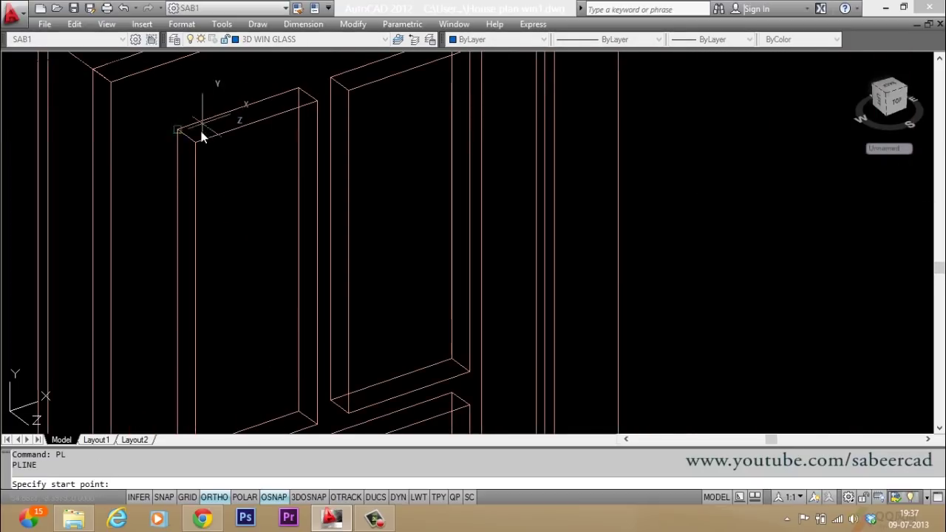
scroll(201, 141, "down", 3)
scroll(192, 148, "up", 2)
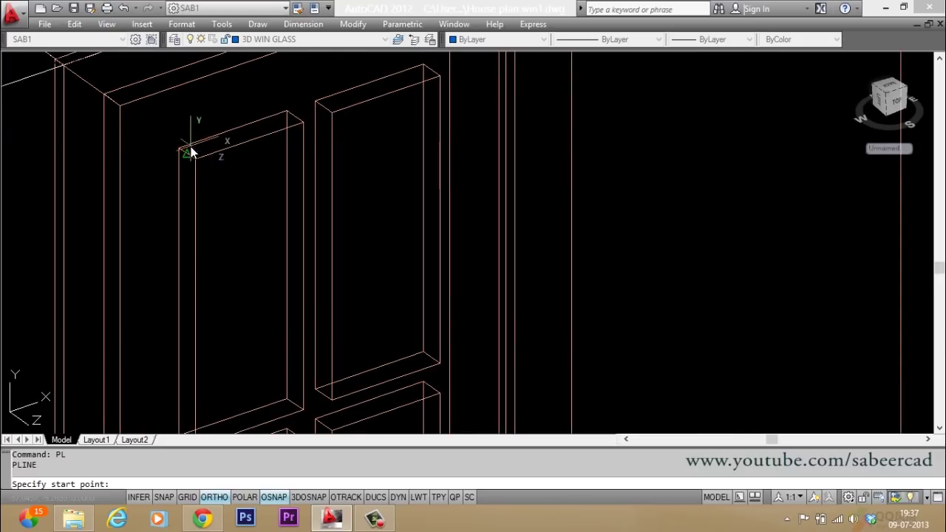
scroll(194, 158, "up", 2)
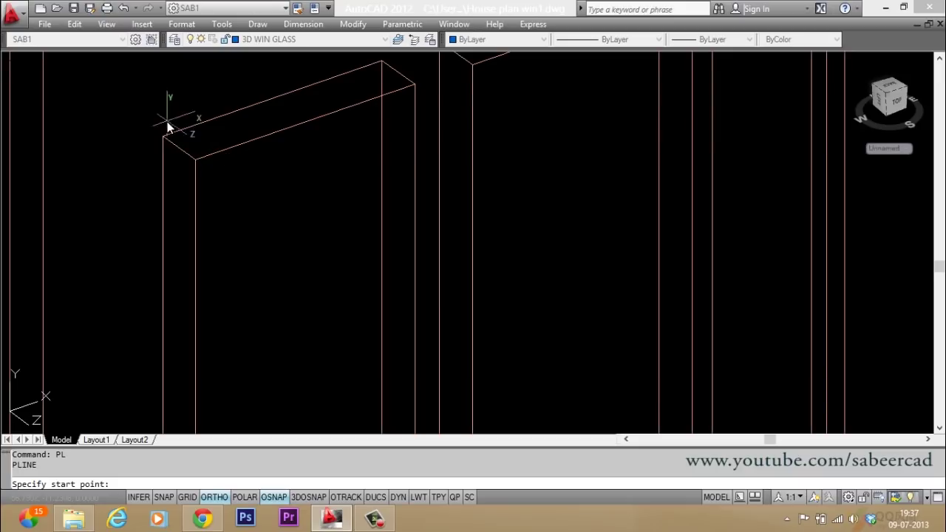
left_click(182, 162)
scroll(150, 223, "down", 2)
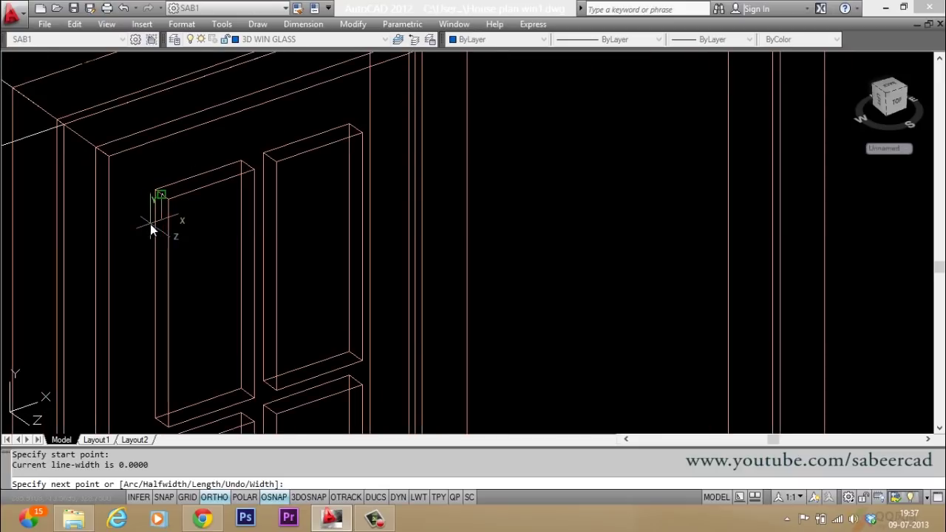
scroll(172, 194, "up", 4)
scroll(244, 177, "down", 2)
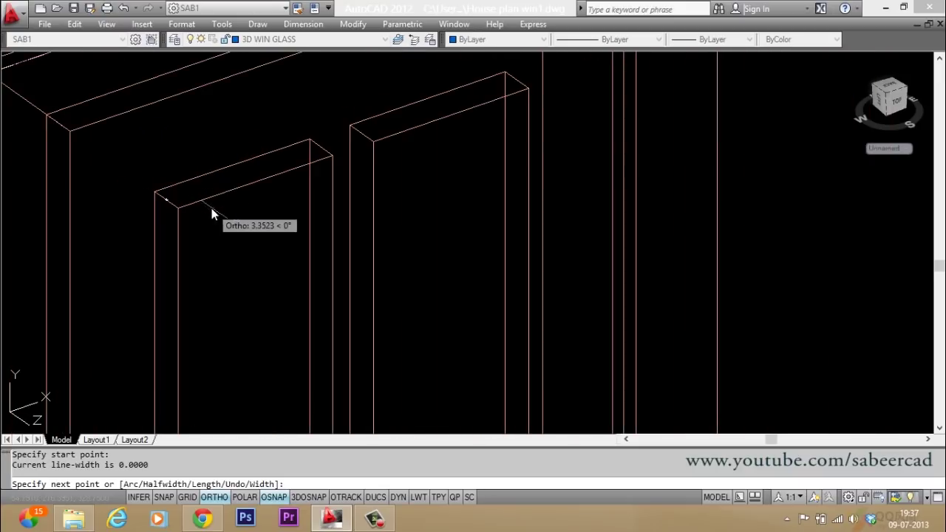
left_click(507, 82)
scroll(401, 80, "down", 4)
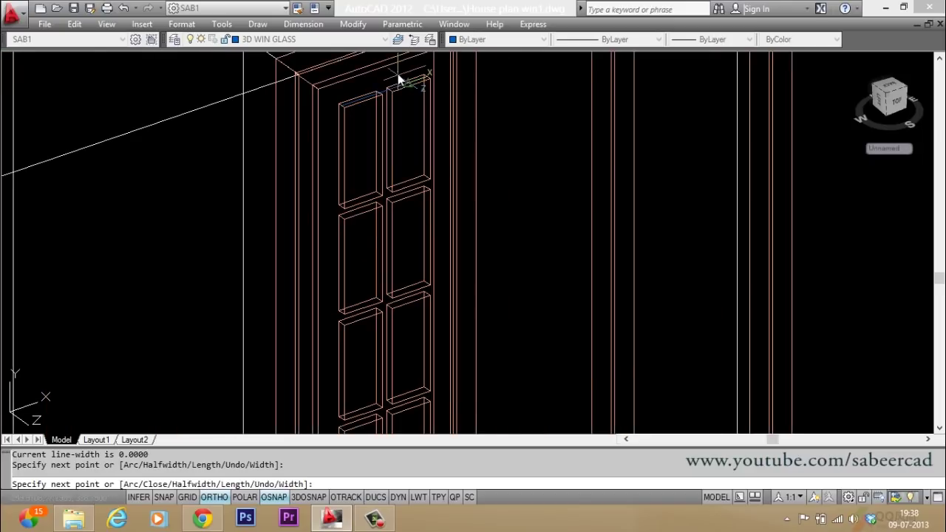
scroll(381, 275, "up", 2)
scroll(382, 278, "up", 2)
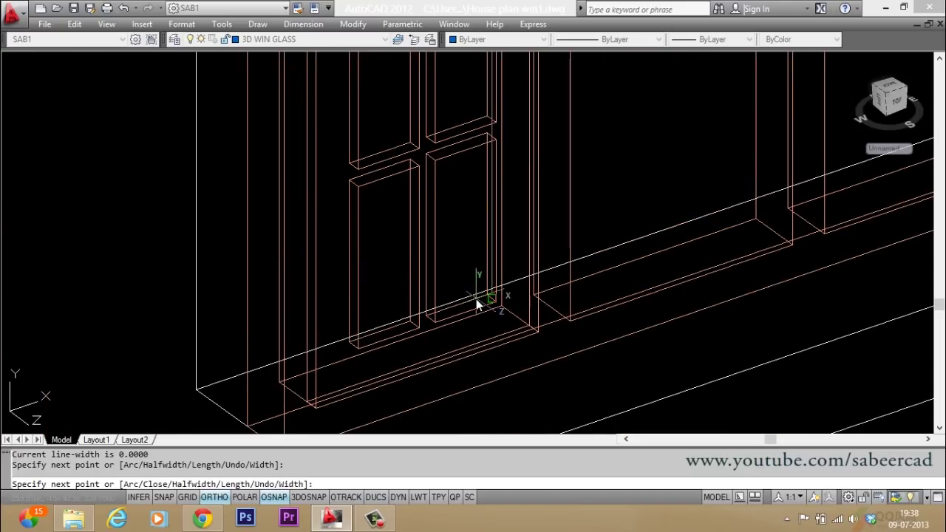
left_click(488, 296)
left_click(348, 346)
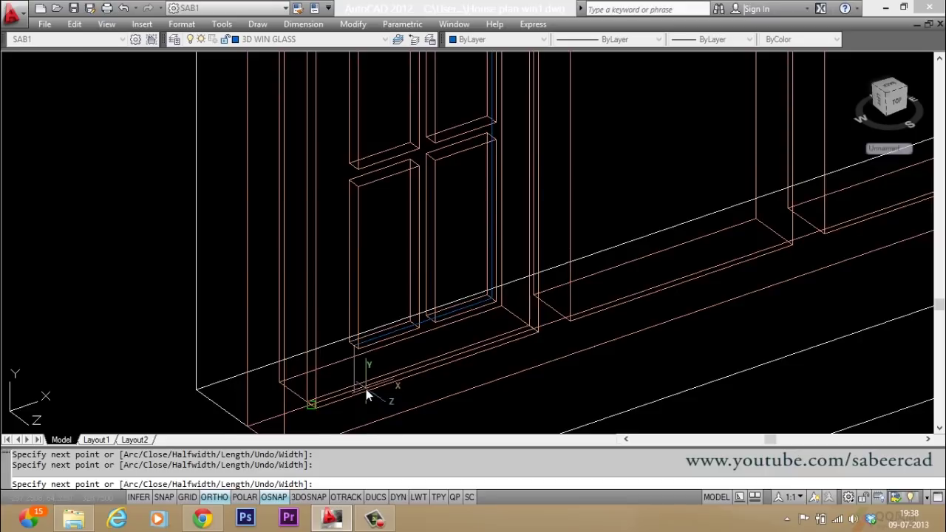
scroll(366, 389, "down", 3)
scroll(340, 183, "up", 2)
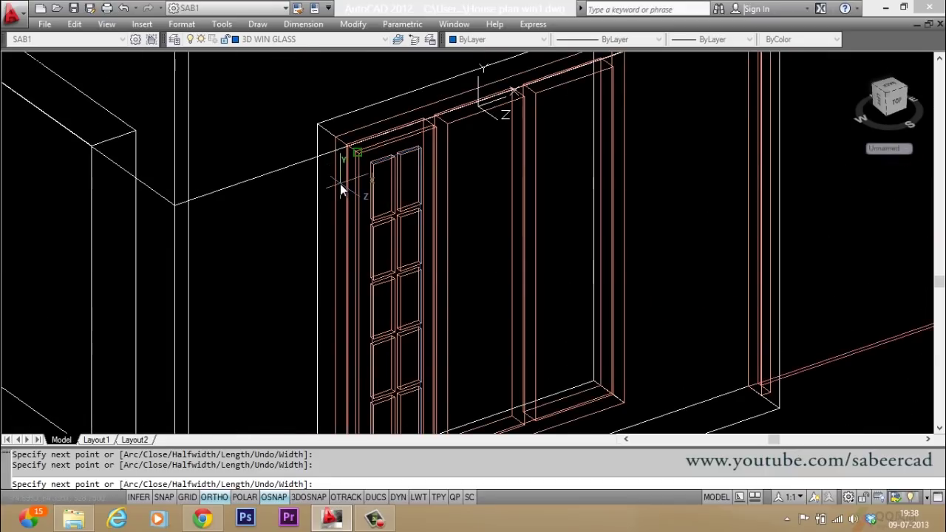
type("c")
key("Return")
scroll(382, 157, "up", 3)
key("Escape")
key("Escape")
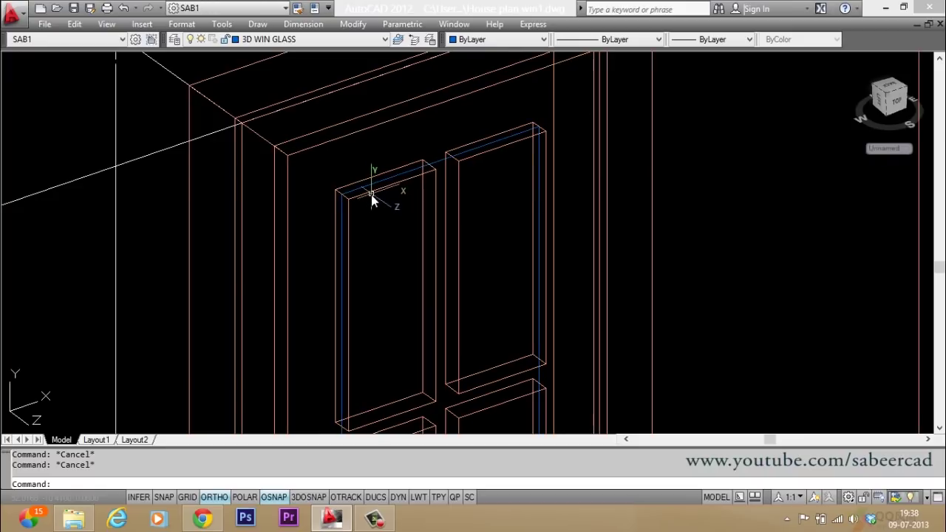
scroll(419, 183, "down", 2)
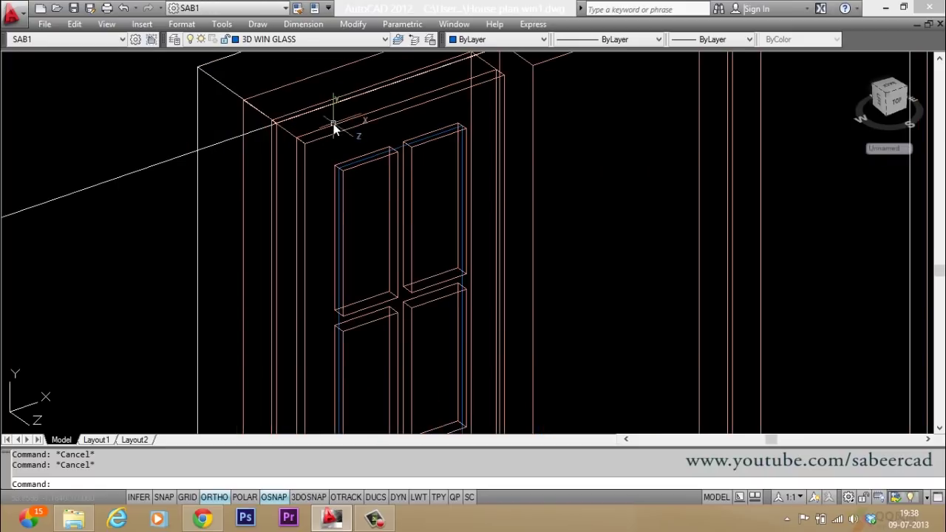
scroll(334, 124, "up", 2)
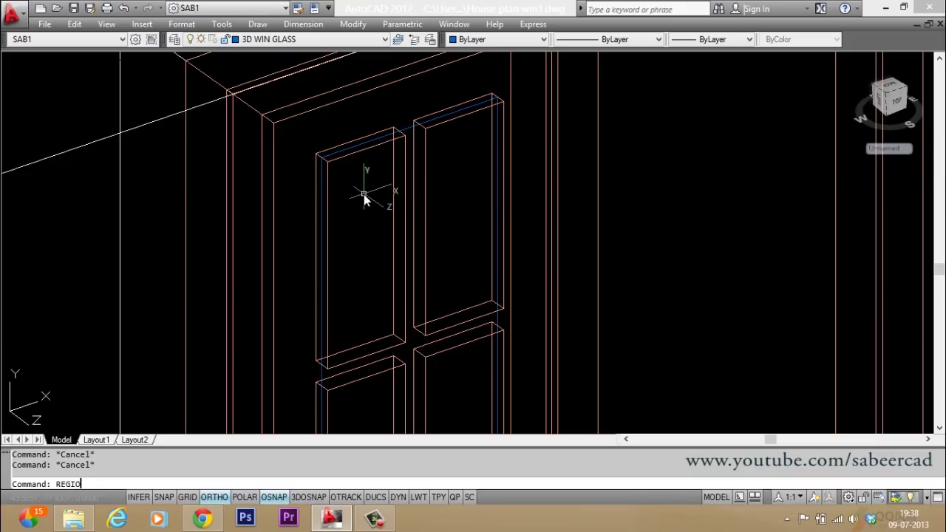
- Convert the traced pane outline into a region
key("Return")
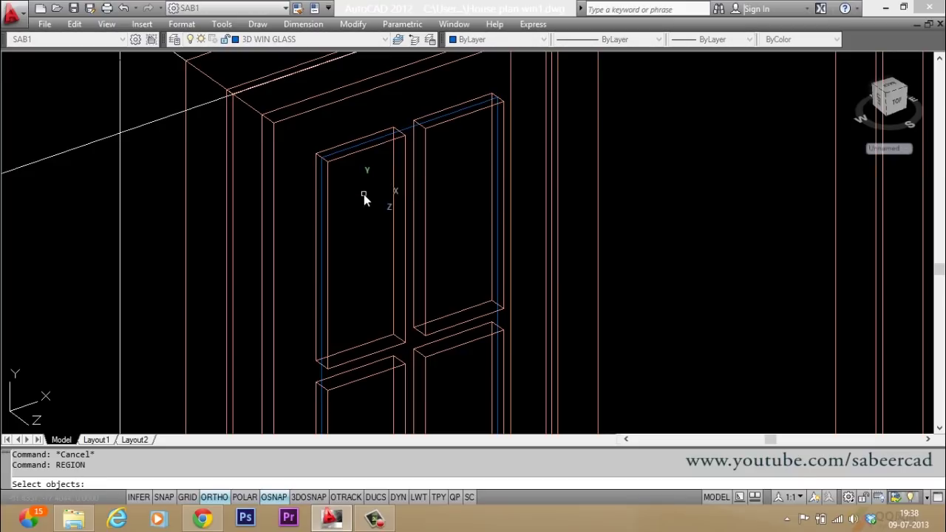
left_click(359, 147)
key("Return")
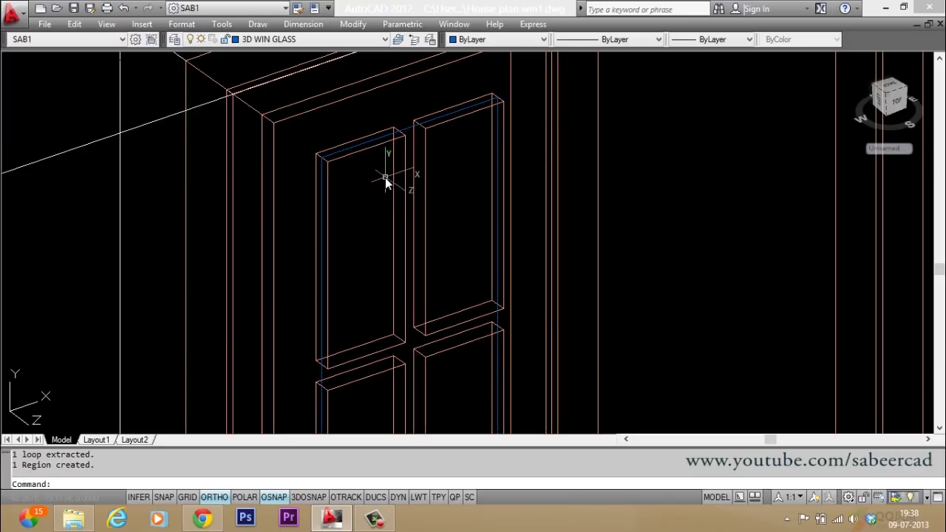
scroll(385, 178, "down", 4)
- Flat-shade the model, then undo back to wireframe
scroll(411, 178, "up", 1)
key("Escape")
key("Escape")
type("SHADE")
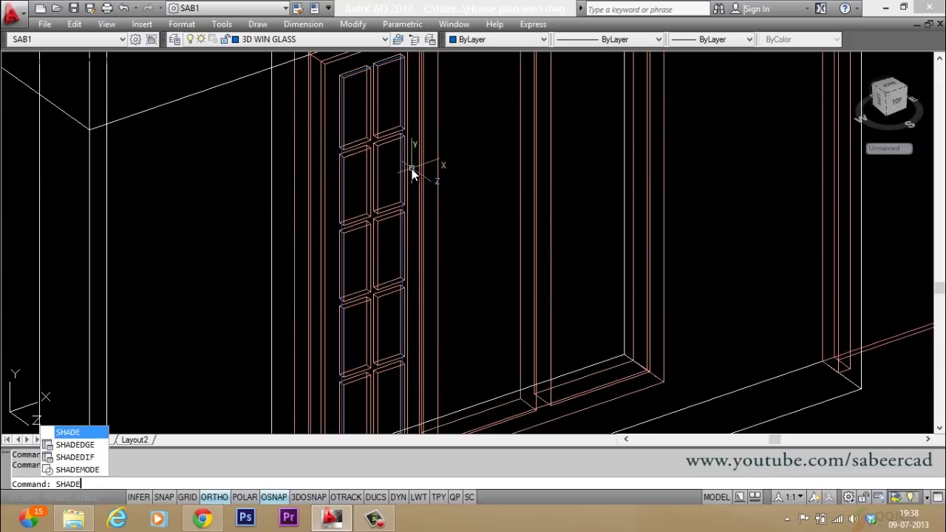
key("Return")
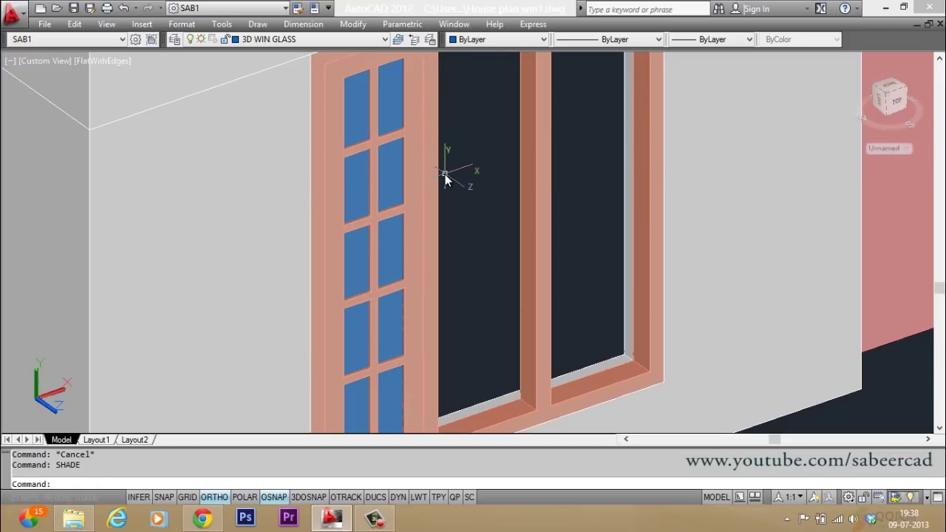
type("u")
key("Return")
key("Escape")
key("Escape")
scroll(411, 148, "down", 2)
scroll(415, 142, "up", 3)
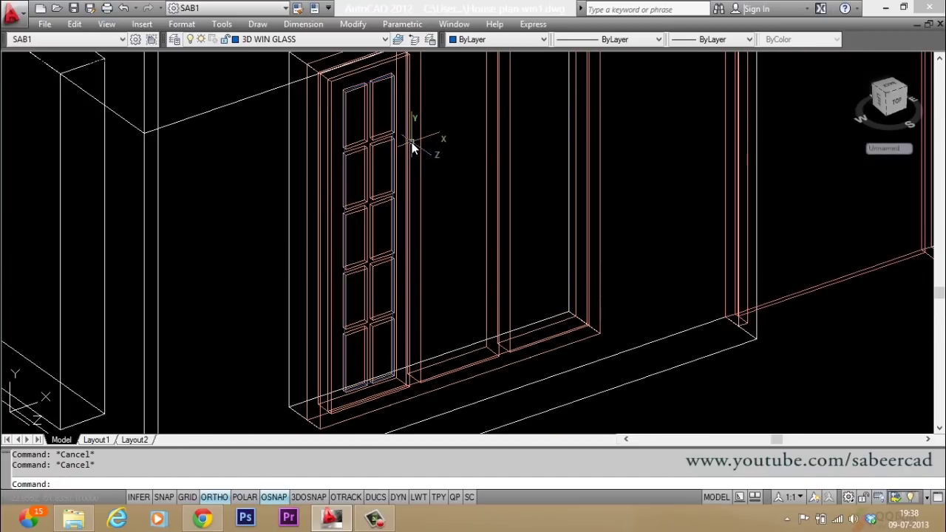
- Reapply SHADE and select the door panel to inspect its frame and glass
type("SHADE")
key("Return")
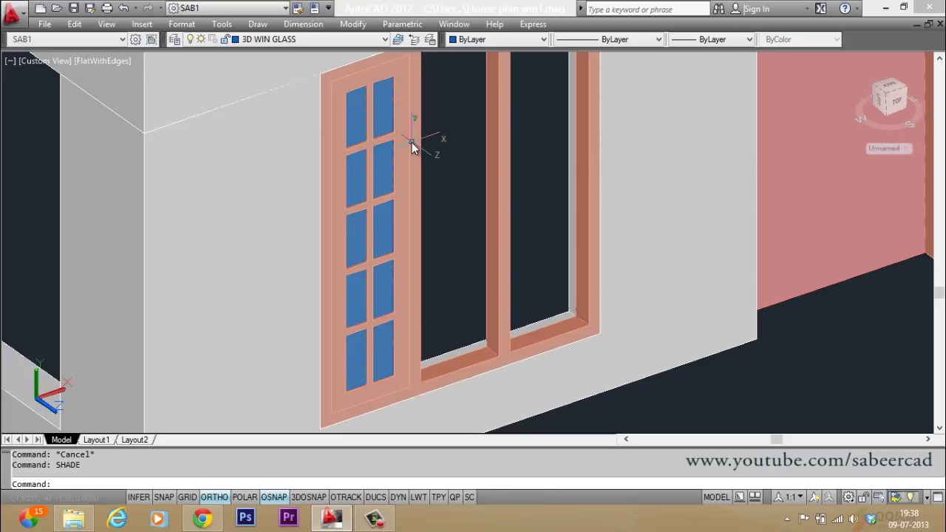
left_click(392, 151)
scroll(372, 80, "up", 2)
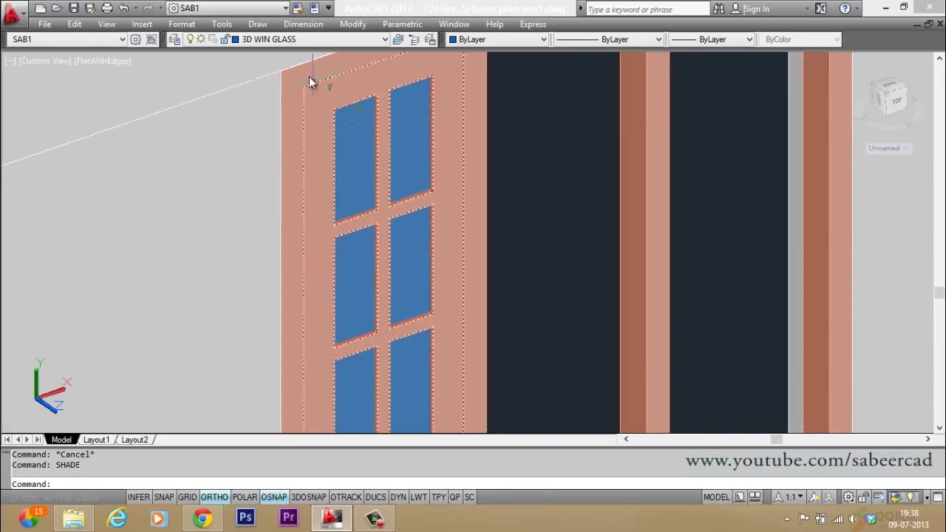
scroll(328, 139, "down", 2)
scroll(425, 59, "up", 3)
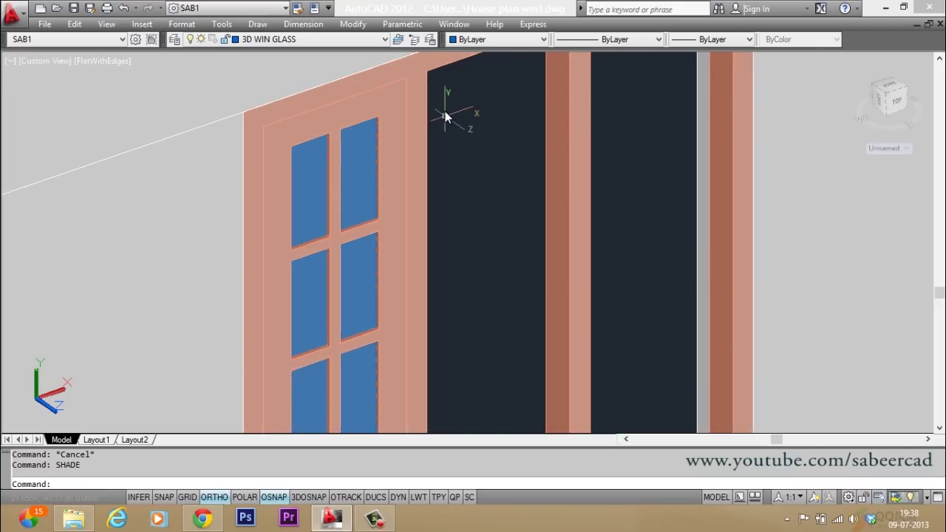
scroll(446, 100, "down", 3)
scroll(398, 151, "up", 3)
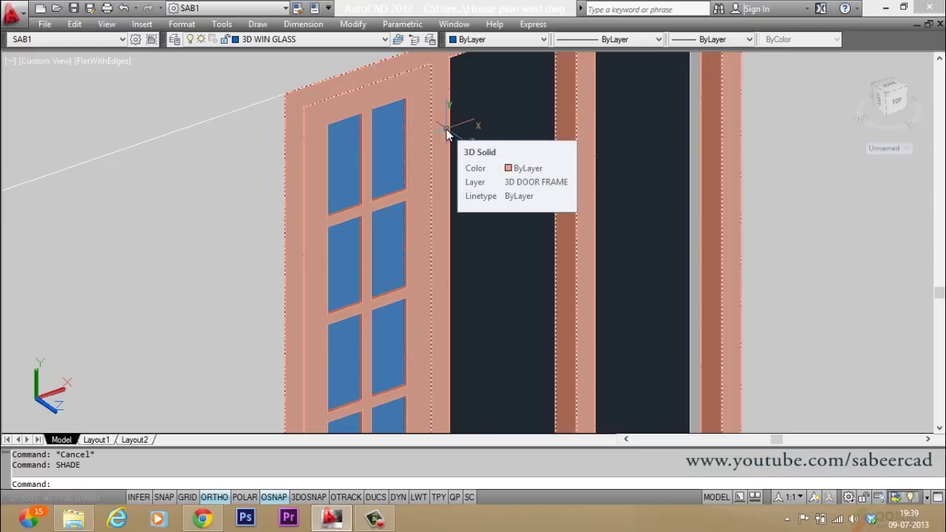
- Undo twice to return the model to wireframe
type("u")
key("Return")
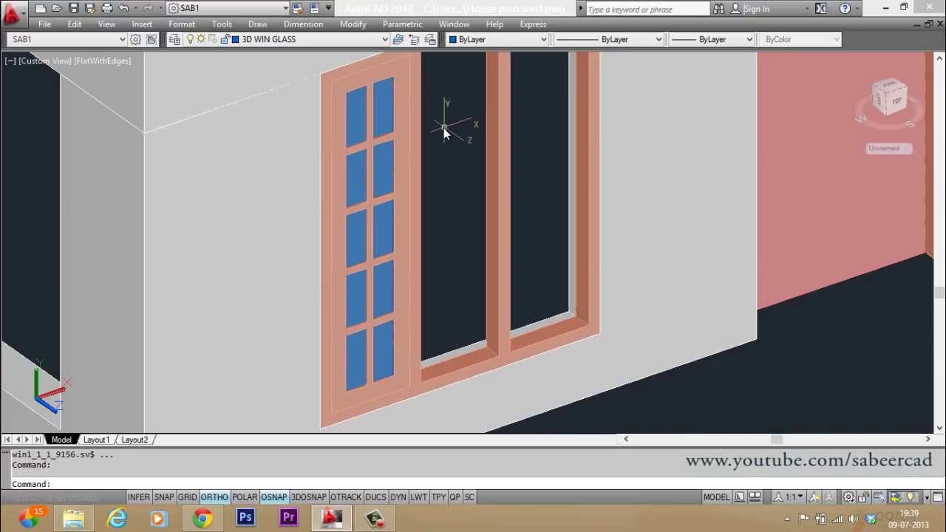
type("u")
key("Return")
- Move the door panel and glass pane 2.5 units into the left sash frame
type("m")
key("Return")
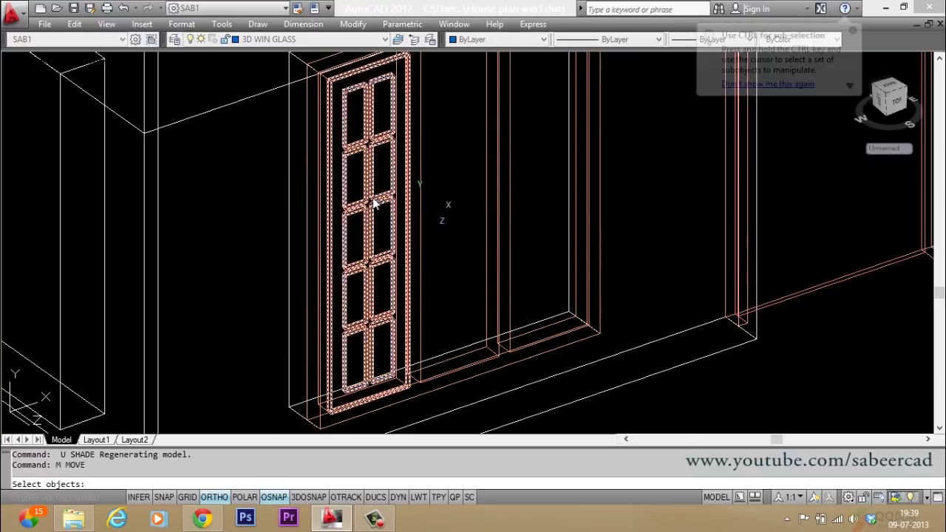
left_click(380, 188)
left_click(362, 224)
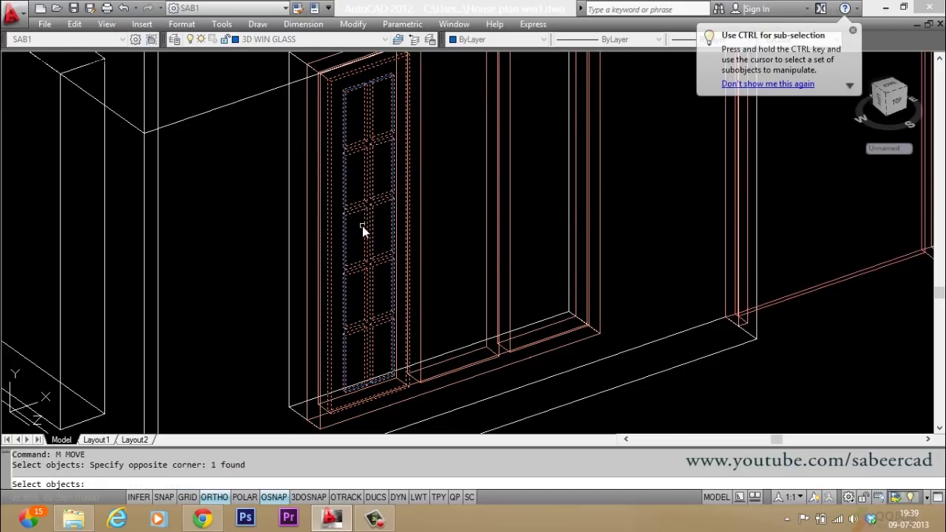
scroll(362, 227, "up", 3)
left_click(325, 196)
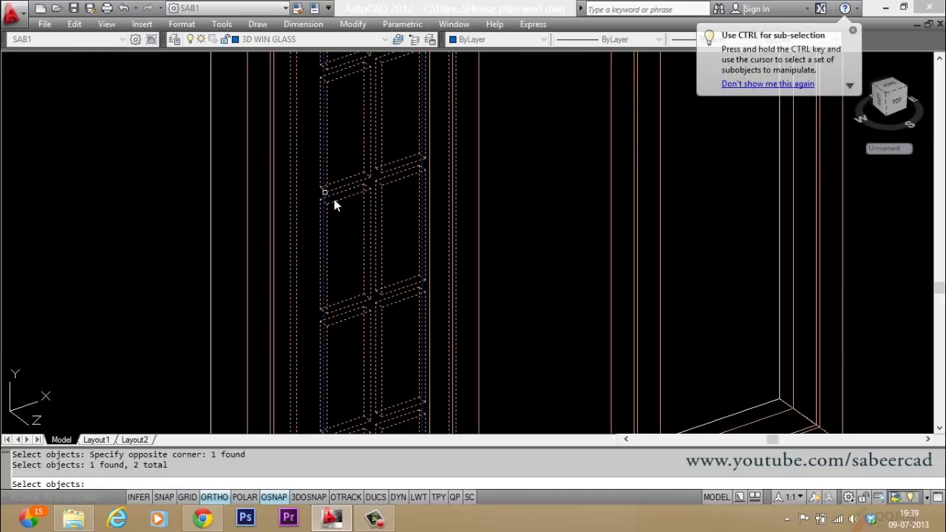
key("Return")
scroll(460, 251, "down", 4)
left_click(460, 244)
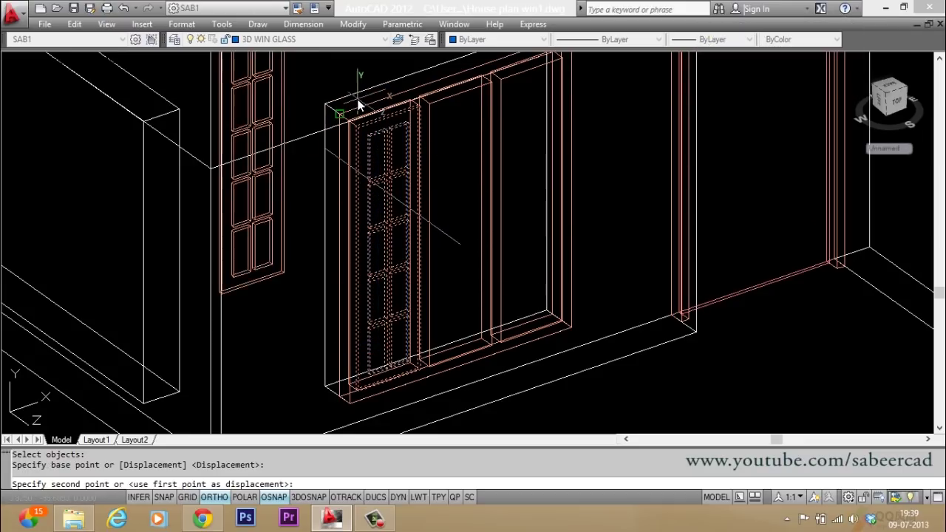
type("2.5")
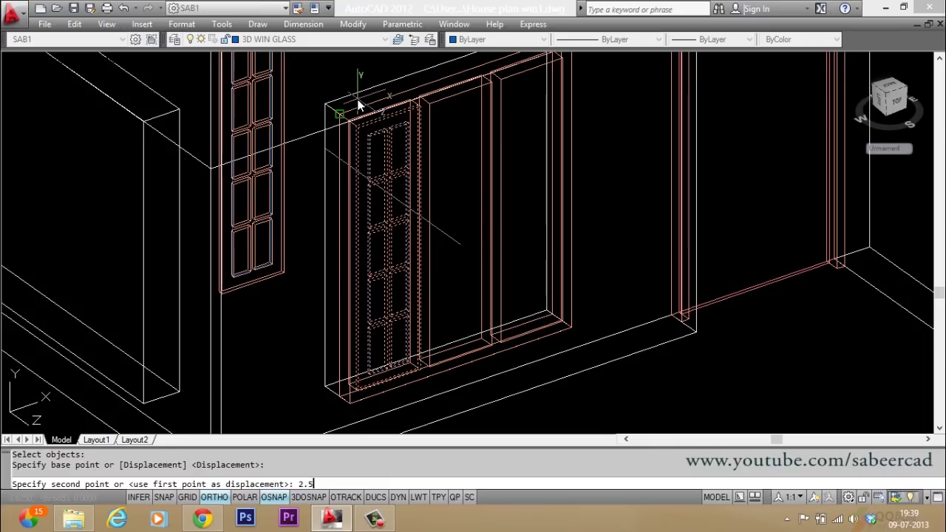
key("F12")
key("BackSpace")
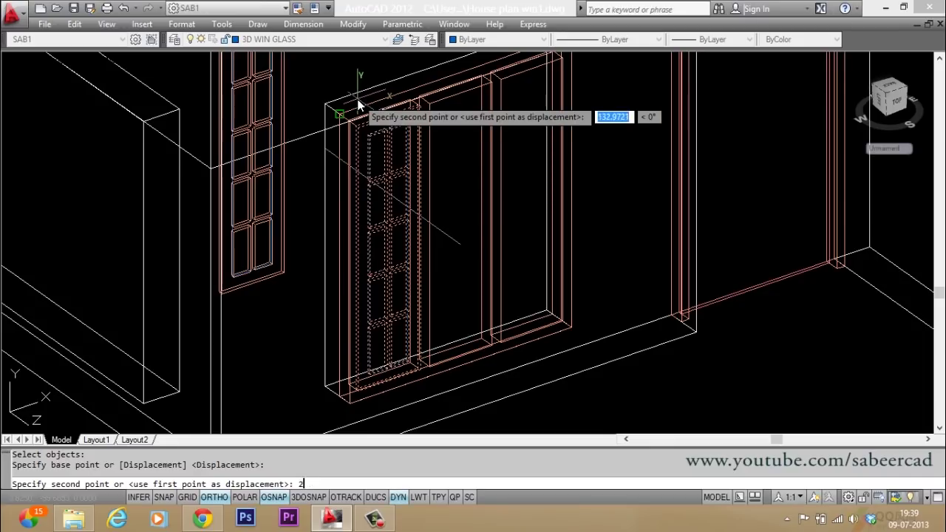
type(".5")
key("Return")
key("Escape")
key("Escape")
- Flat-shade the model to check the moved glass, then undo back to wireframe
type("shade")
key("Return")
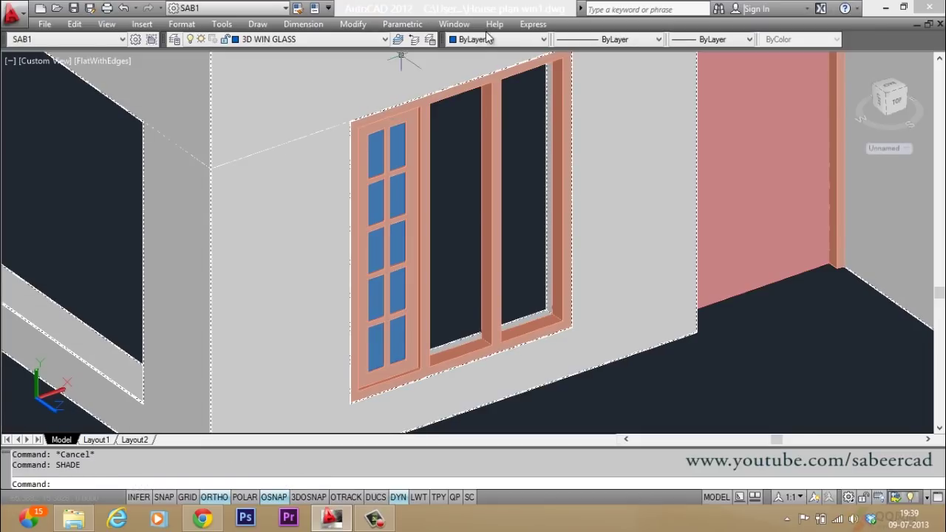
scroll(423, 86, "up", 3)
left_click(419, 192)
scroll(400, 113, "down", 3)
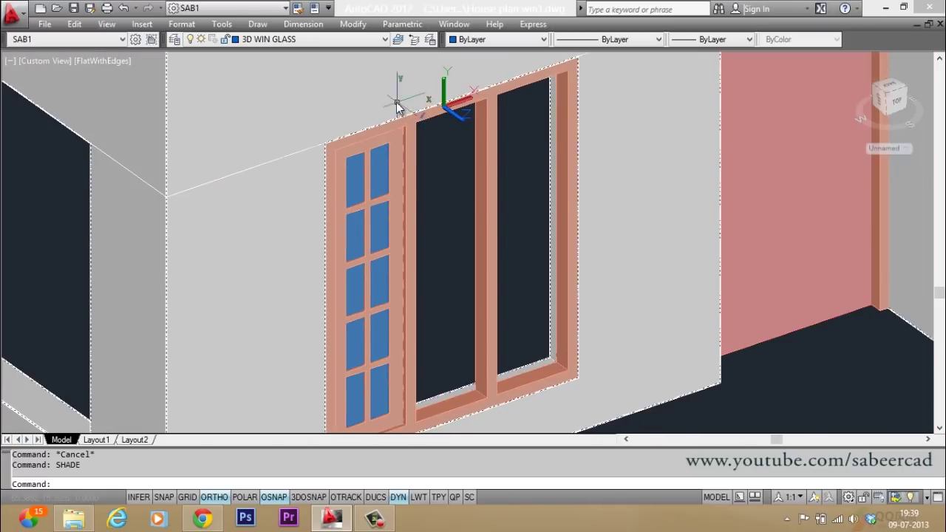
left_click(390, 137, "ctrl")
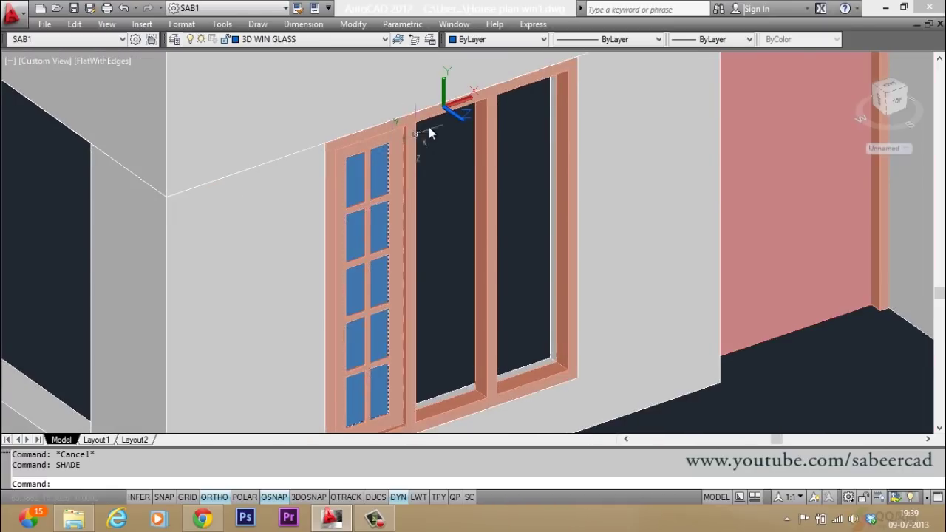
scroll(374, 125, "down", 3)
scroll(382, 205, "up", 2)
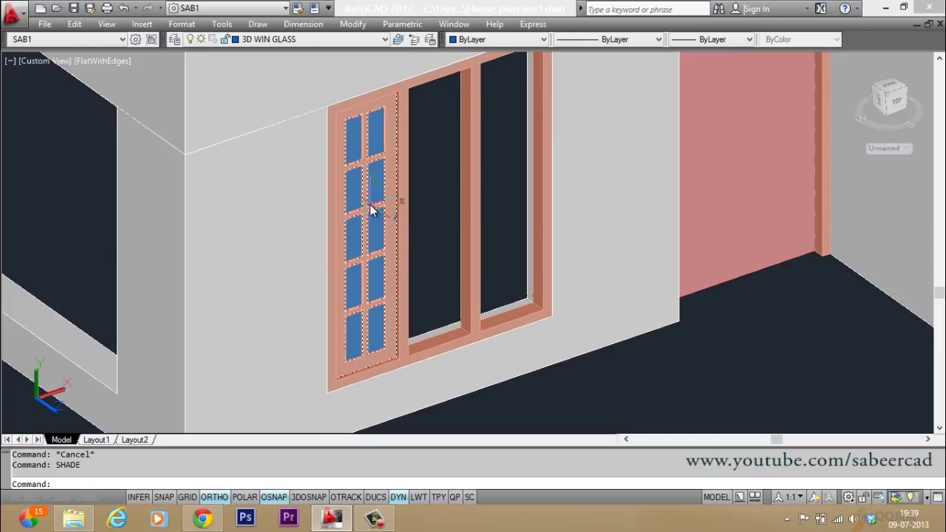
scroll(370, 204, "down", 1)
key("ctrl+a")
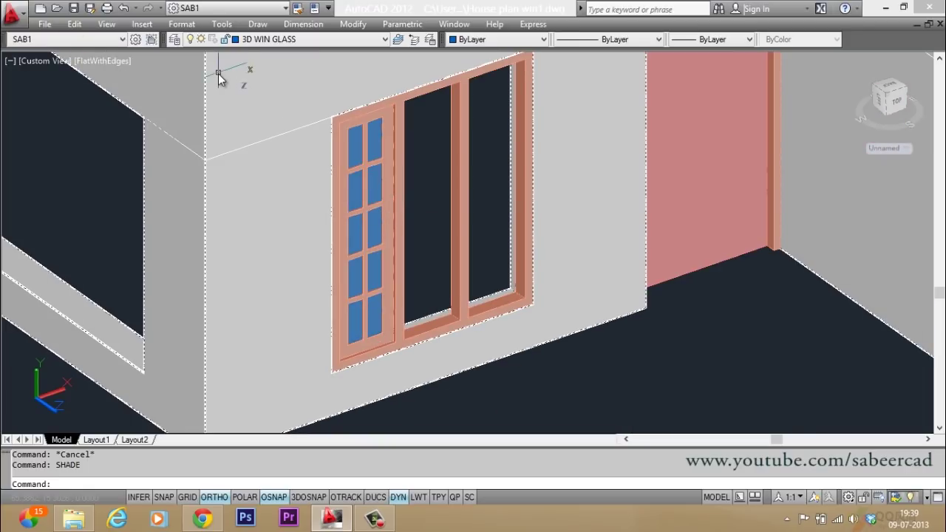
scroll(248, 104, "down", 1)
key("ctrl+z")
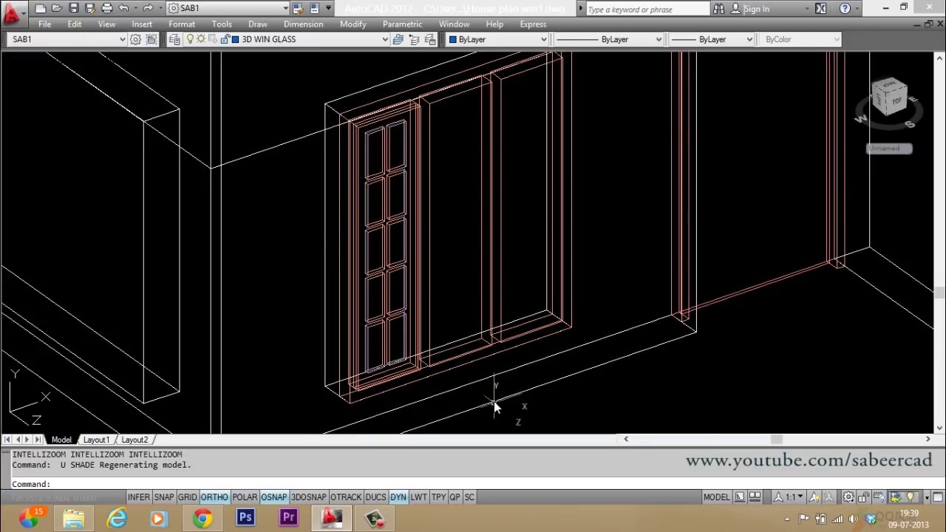
- Start a CP copy of the first sash's glazing-bar grid and blue glass
scroll(442, 377, "up", 3)
scroll(442, 374, "down", 3)
key("Escape")
key("Escape")
type("CP")
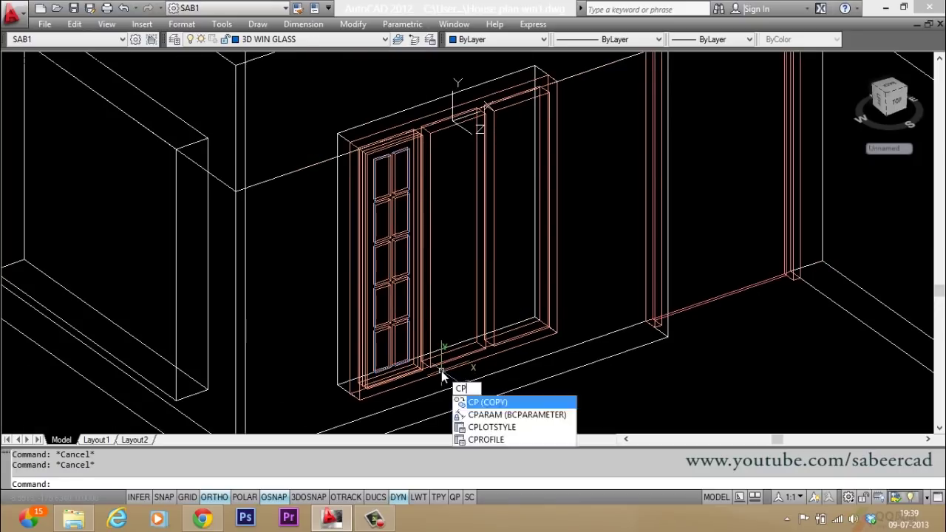
key("Return")
scroll(401, 296, "up", 4)
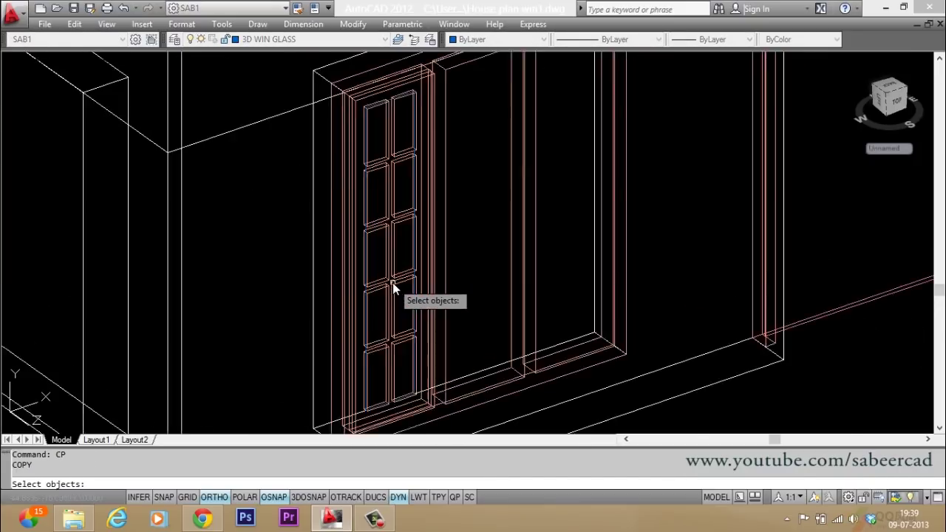
left_click(403, 267)
left_click(422, 290)
scroll(422, 290, "up", 3)
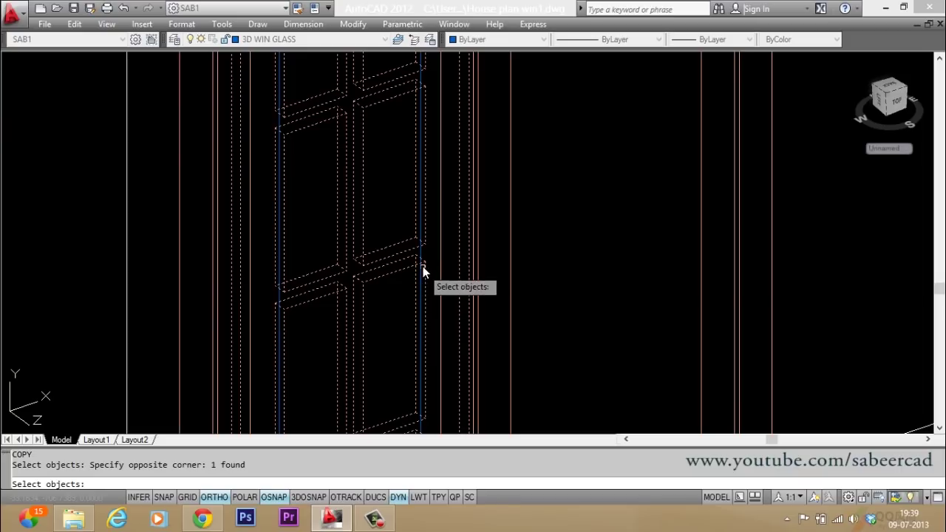
left_click(422, 258)
key("Return")
- From the sill corner base point, place copies in the middle and third sashes
scroll(338, 185, "down", 3)
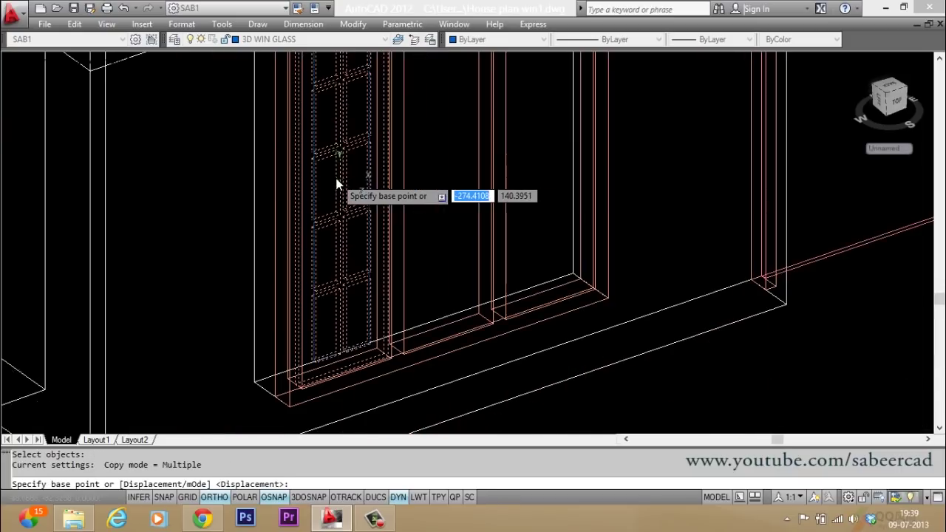
scroll(433, 385, "up", 4)
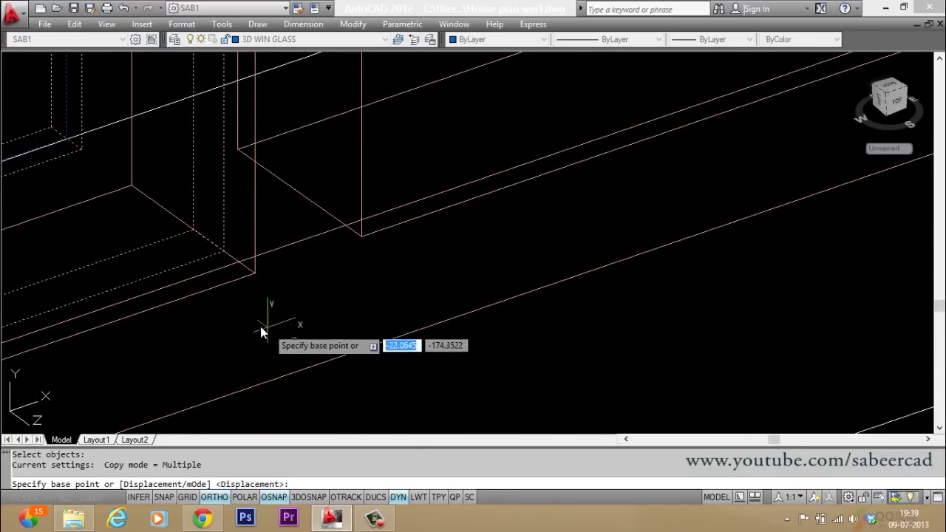
left_click(249, 273)
scroll(148, 365, "down", 2)
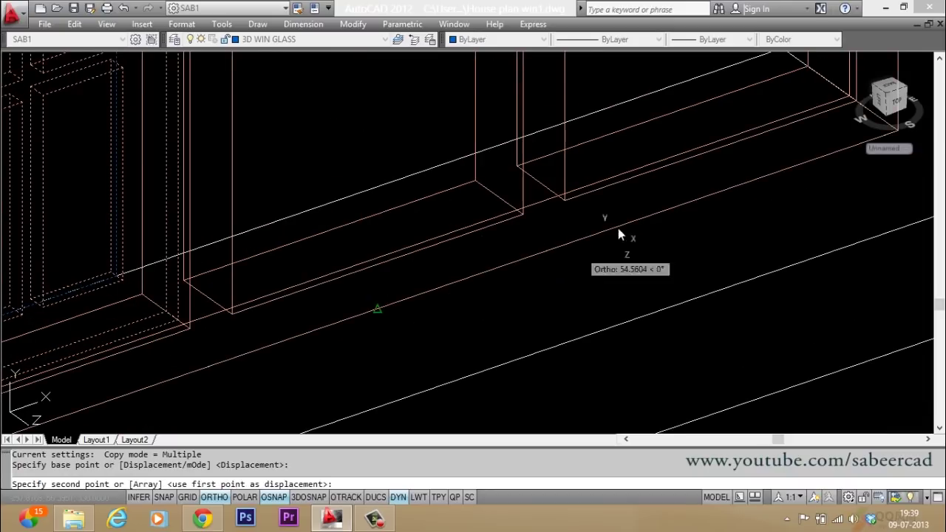
left_click(515, 215)
scroll(263, 327, "down", 2)
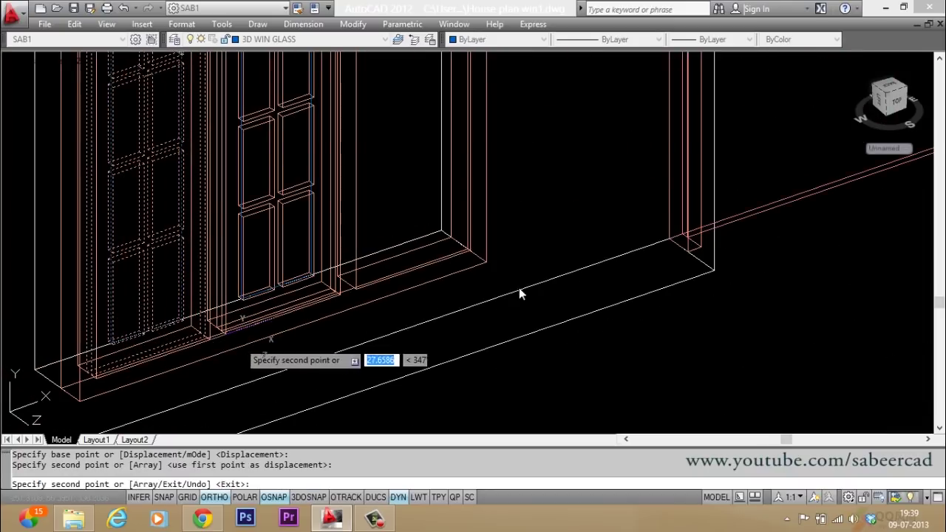
scroll(458, 251, "up", 3)
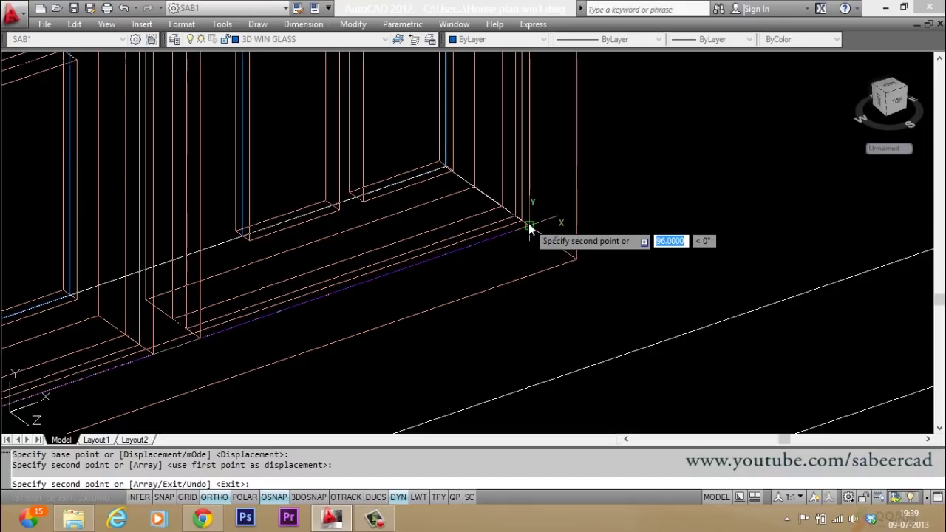
left_click(528, 223)
key("Escape")
- Run SHADE to view the three glazed sashes shaded
scroll(555, 275, "down", 3)
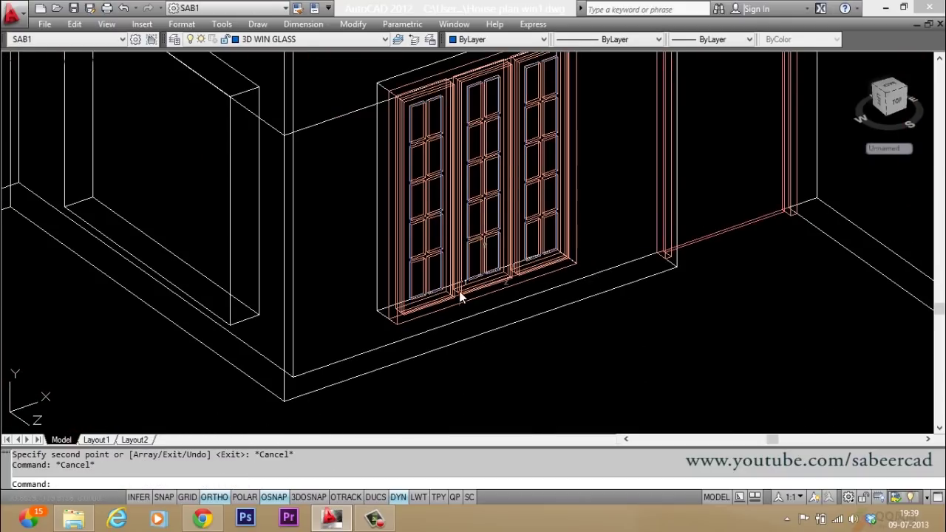
scroll(462, 295, "down", 1)
scroll(507, 248, "up", 2)
scroll(481, 266, "down", 2)
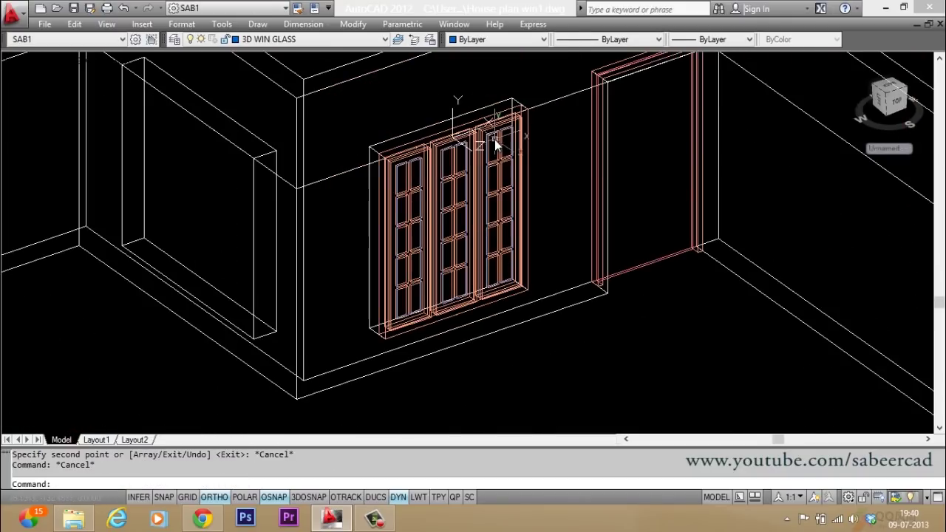
scroll(492, 143, "up", 1)
type("SHA")
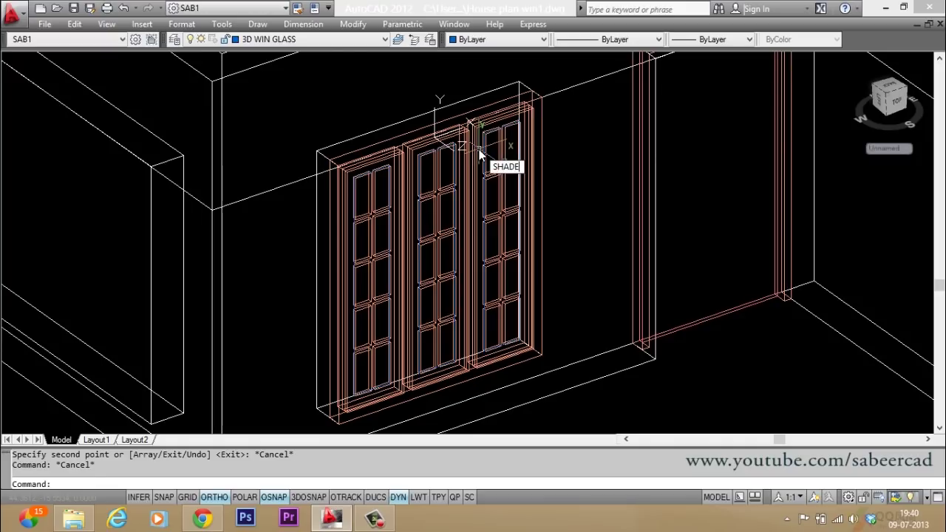
type("DE")
key("Return")
- Set the visual style to 2D Wireframe from the View menu
scroll(527, 193, "down", 1)
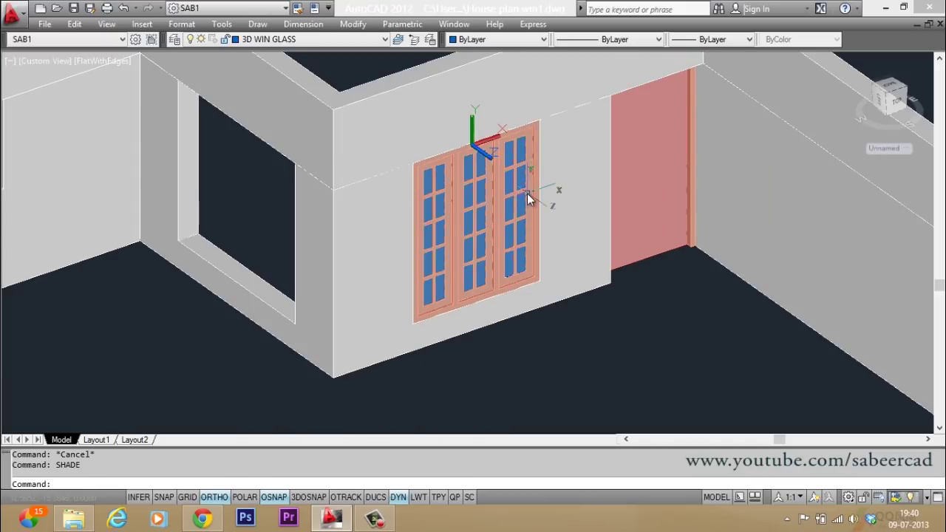
scroll(526, 193, "up", 1)
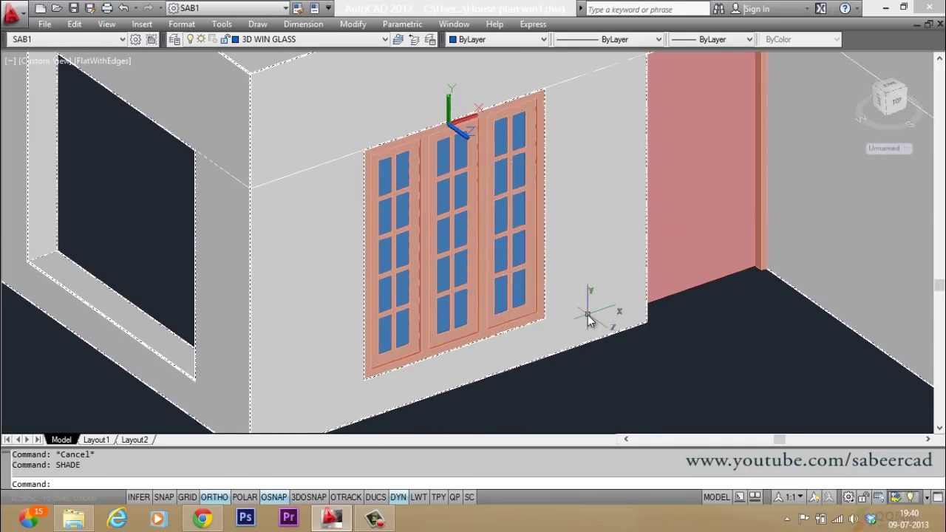
scroll(587, 314, "down", 1)
scroll(573, 288, "up", 1)
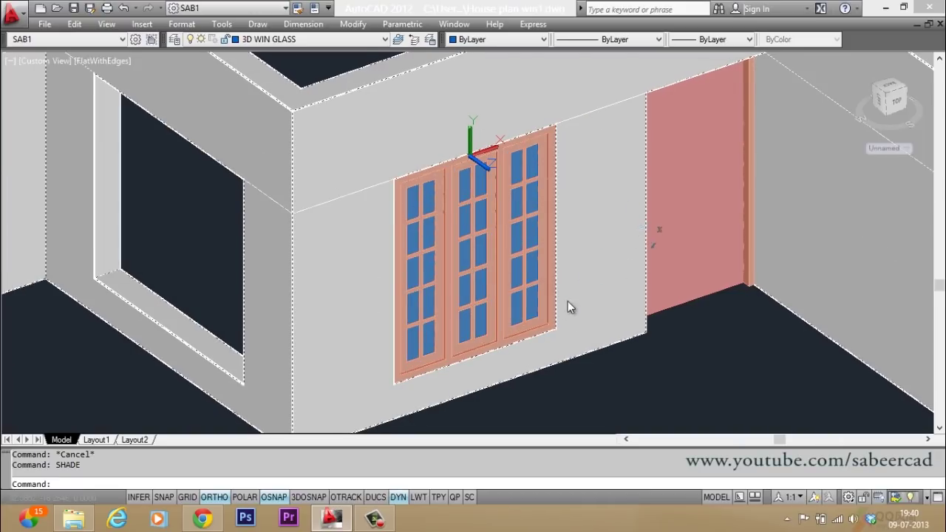
mouse_move(551, 336)
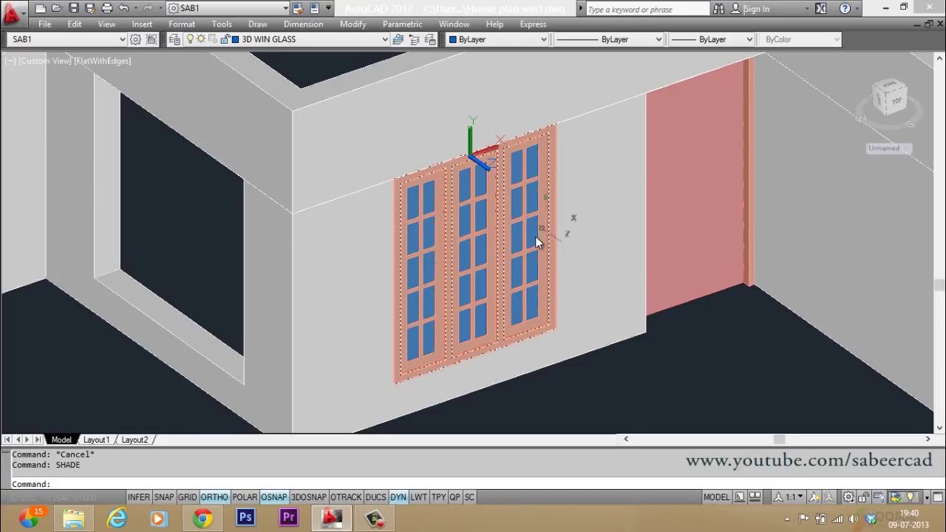
mouse_move(553, 231)
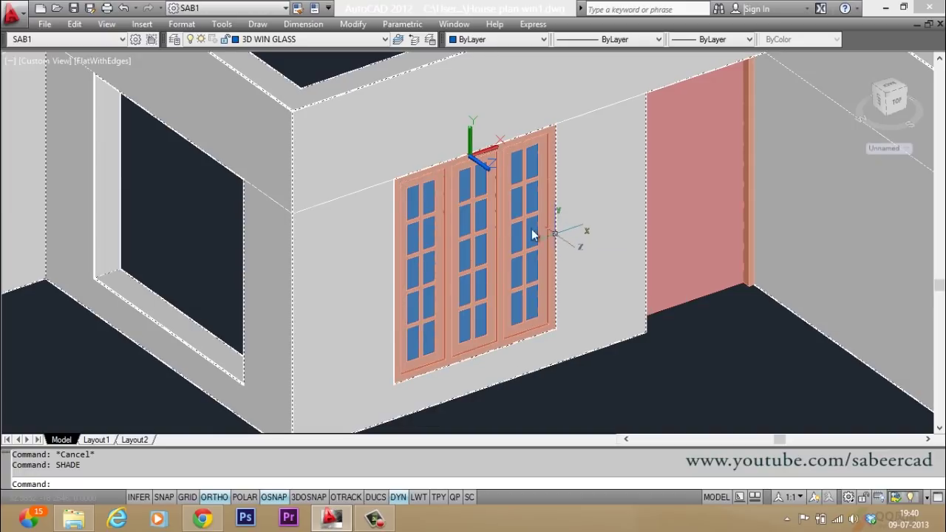
left_click(107, 24)
mouse_move(172, 334)
left_click(298, 325)
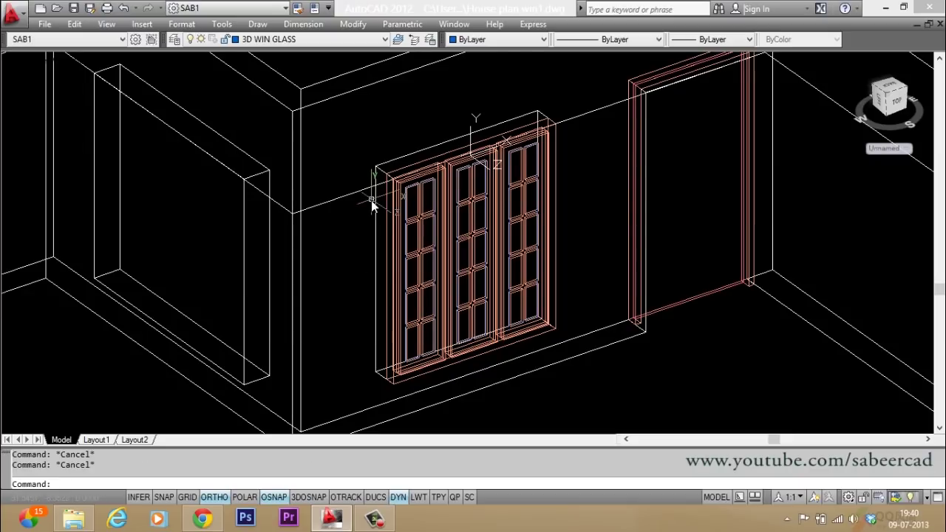
- Start a Move and window-select all seven parts of the three-sash window
type("m")
key("Return")
type("w")
key("Return")
key("Escape")
key("Escape")
type("m")
key("Return")
type("w")
key("Return")
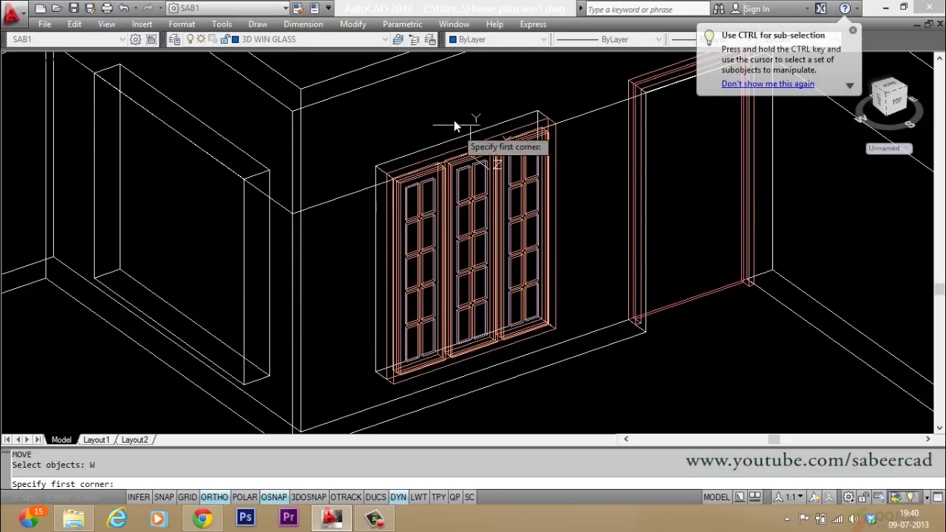
left_click(373, 99)
left_click_drag(515, 325, 582, 388)
left_click(581, 388)
key("Return")
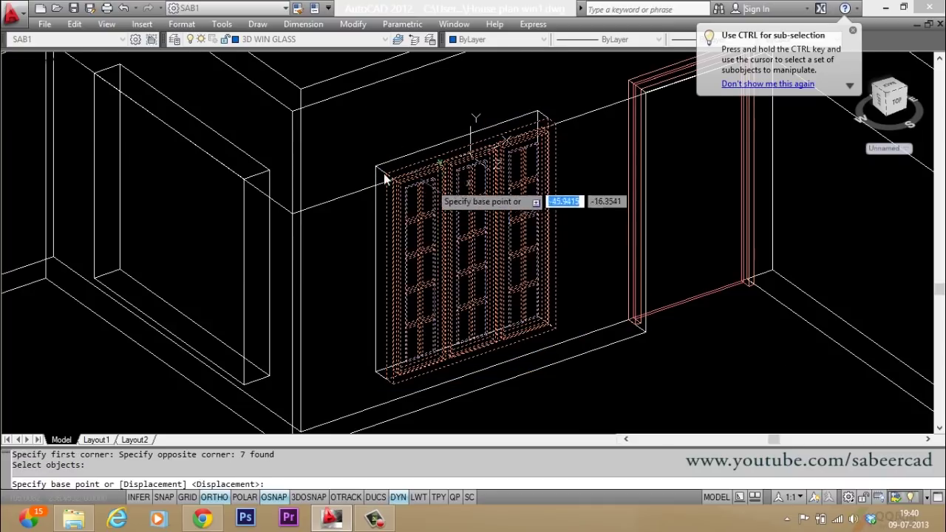
- Move the window from the frame's top corner to the wall opening corner
scroll(387, 178, "down", 2)
scroll(491, 142, "up", 5)
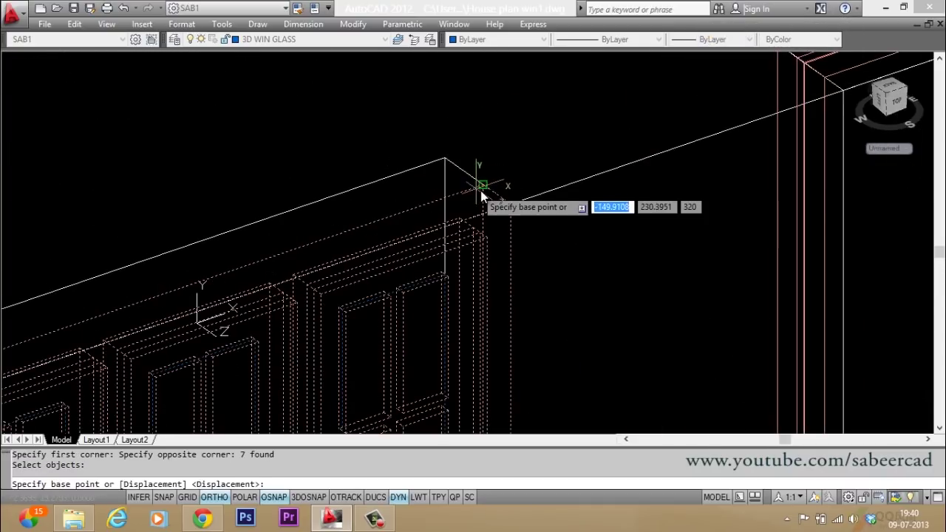
left_click(486, 192)
left_click(452, 164)
- Run SHADE to view the house with the placed window shaded
scroll(465, 130, "down", 2)
scroll(443, 170, "down", 2)
scroll(436, 197, "up", 1)
scroll(425, 211, "down", 2)
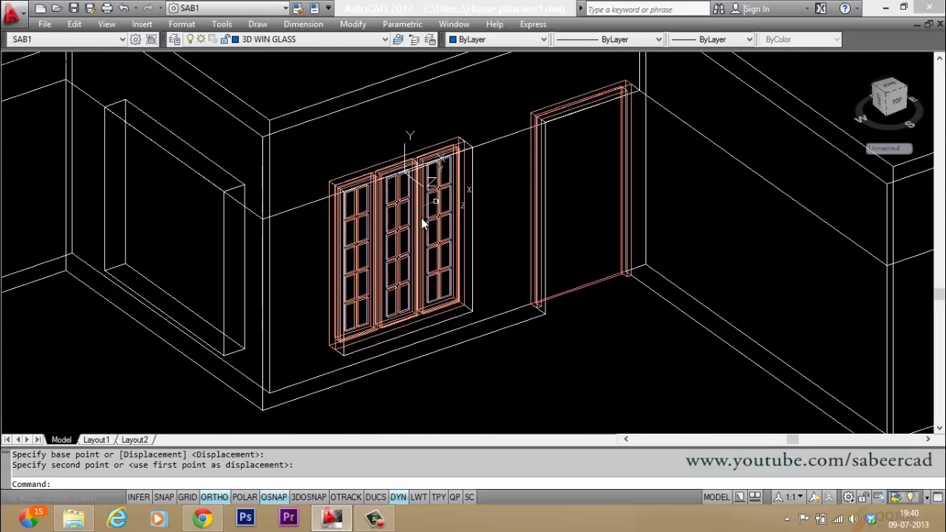
scroll(418, 225, "up", 2)
key("Escape")
key("Escape")
type("SHADE")
key("Return")
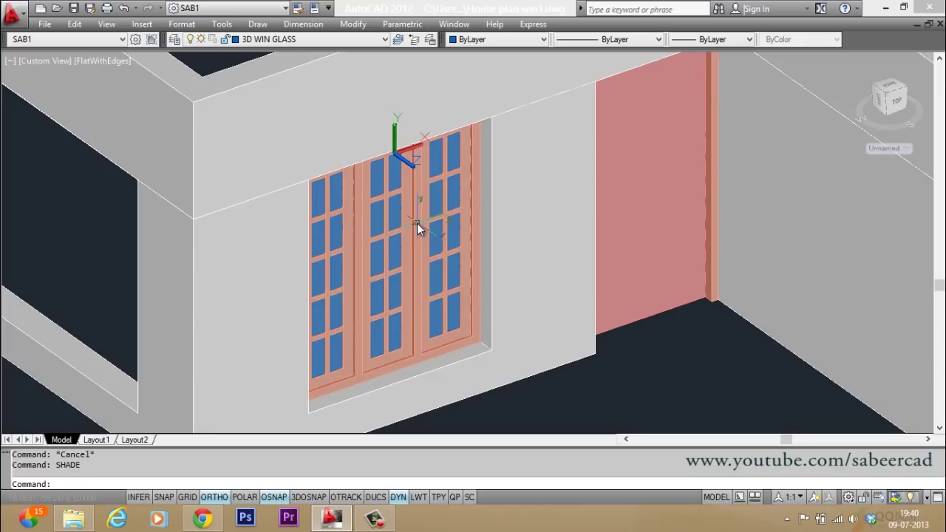
- Zoom out to see the whole house with the new triple-sash window
scroll(528, 319, "down", 2)
scroll(502, 397, "down", 3)
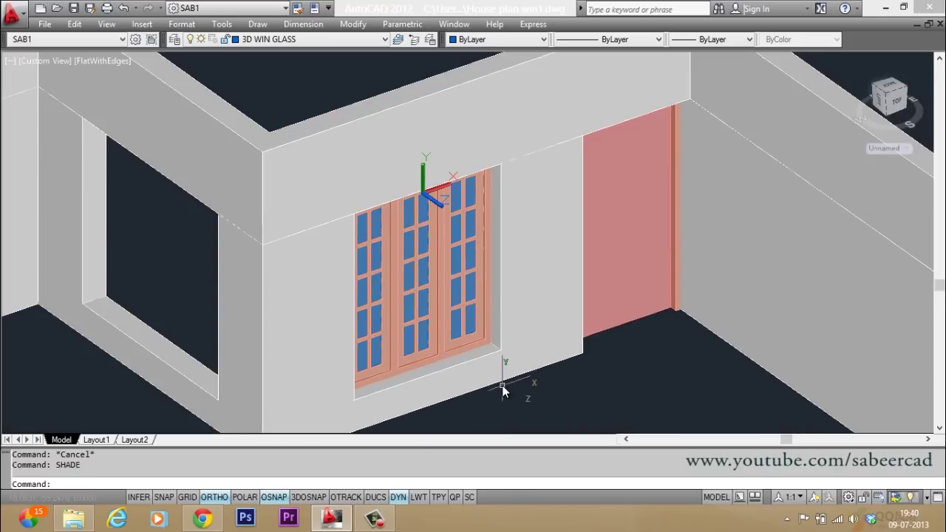
scroll(504, 373, "up", 2)
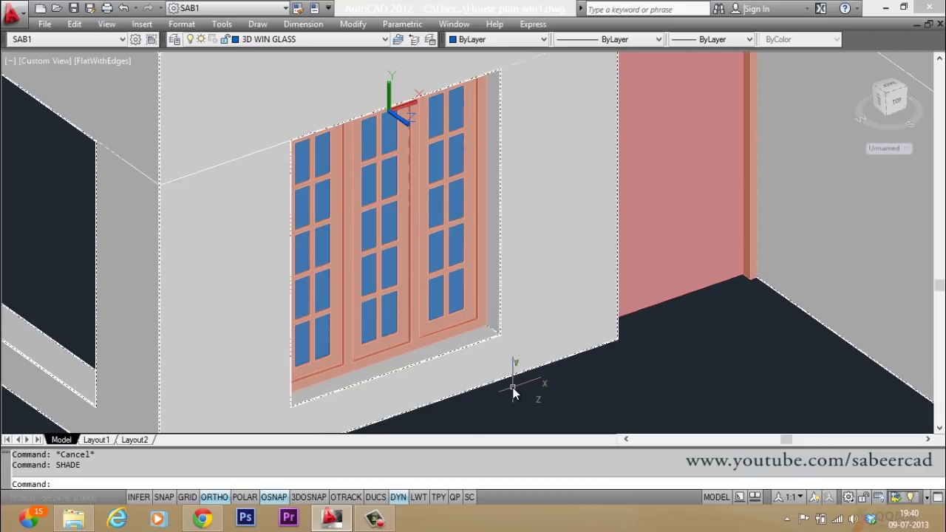
scroll(513, 377, "down", 3)
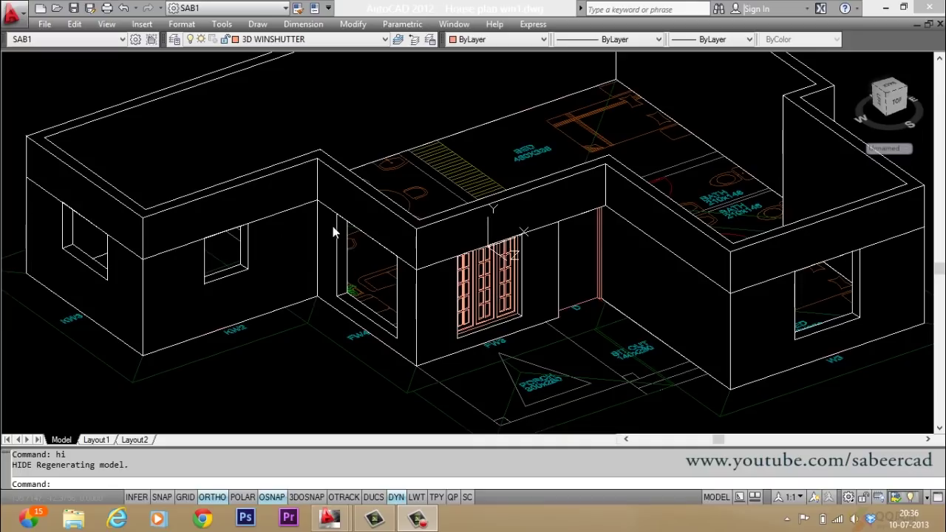
- Switch to the open drawing '3d house with windows.dwg' via the Window menu
left_click(454, 24)
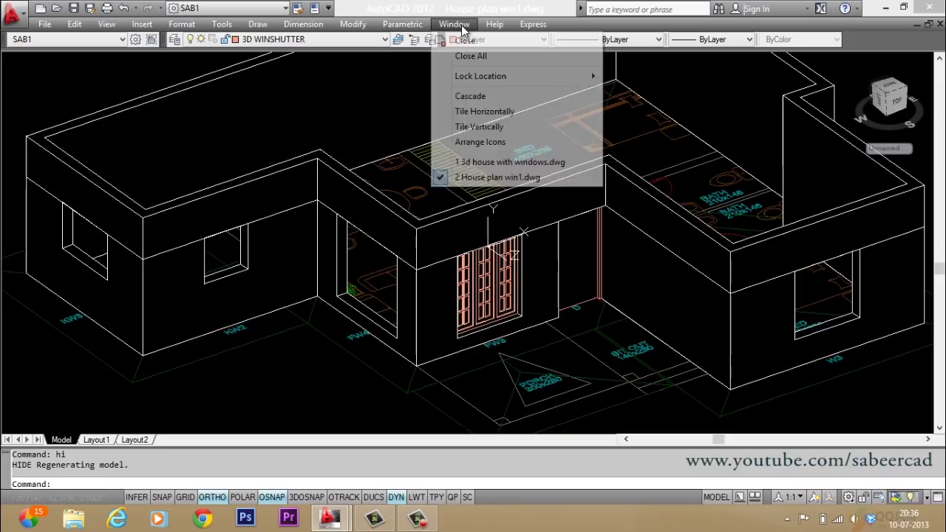
left_click(466, 163)
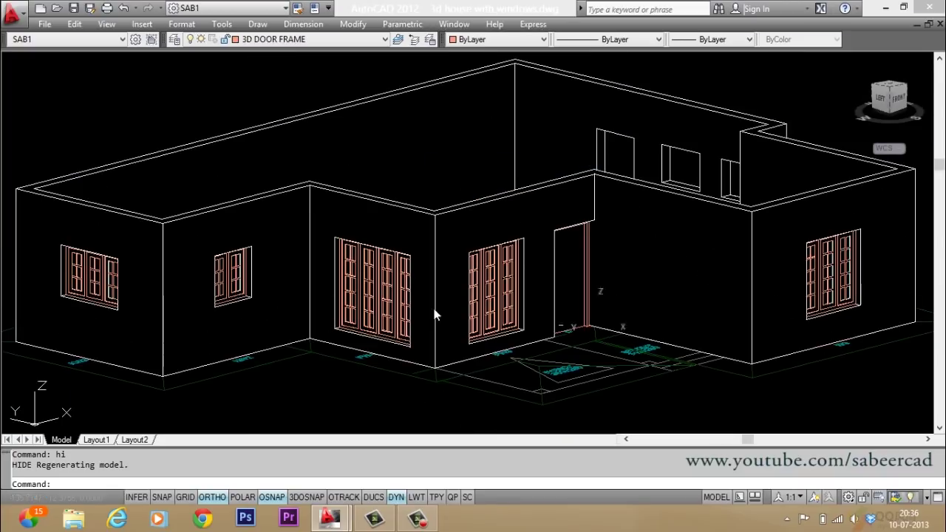